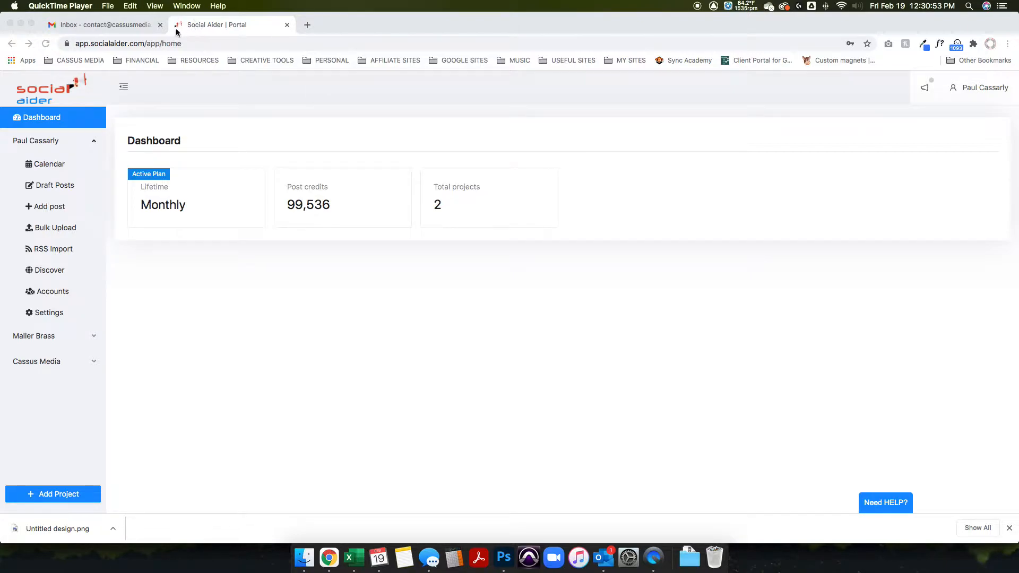
- Close the mail inbox page and make the browser window full screen
{"action": "left_click", "coordinate": [160, 25]}
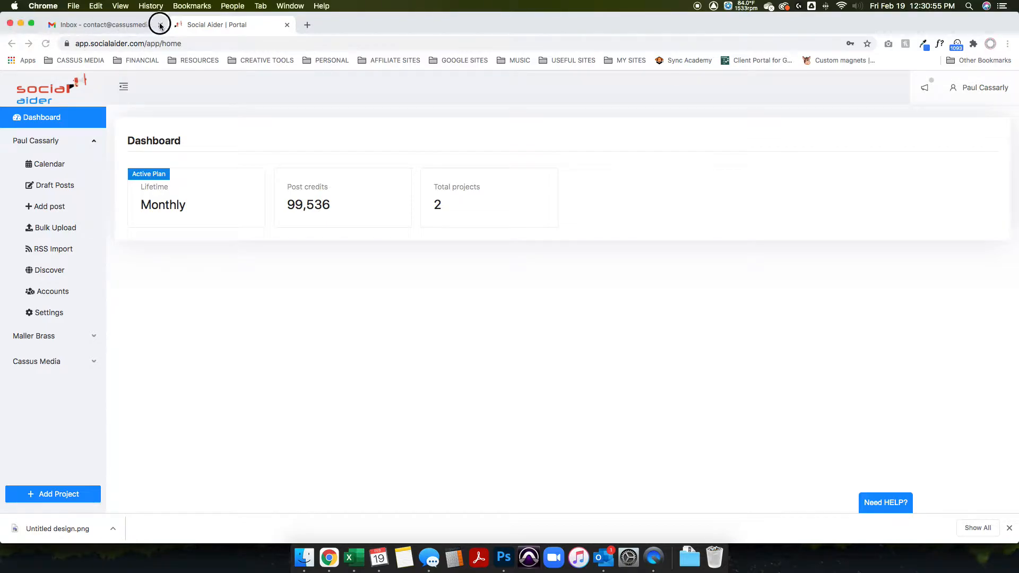
{"action": "key", "text": "ctrl+super+f"}
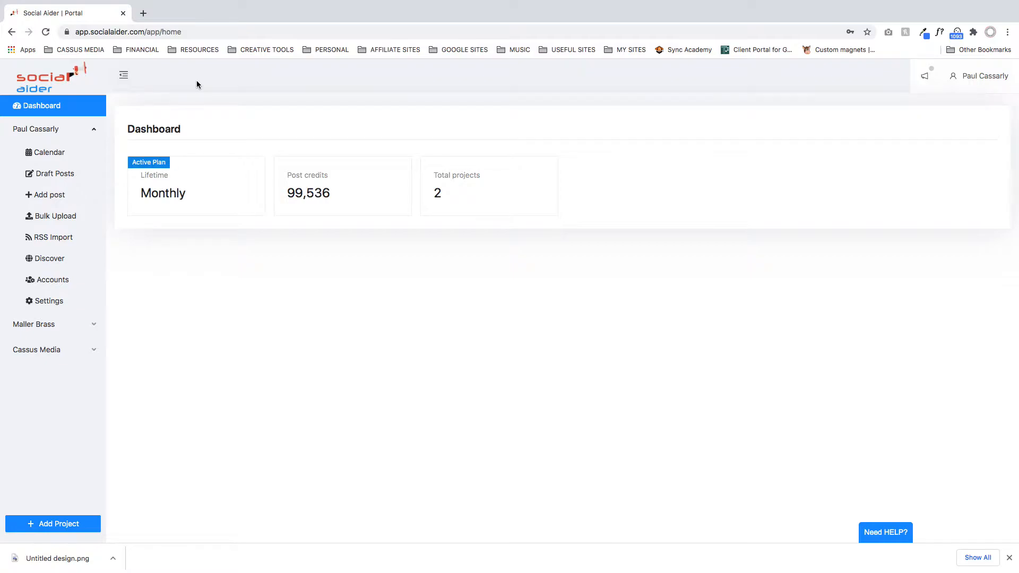
- Search Google for "social aider lifetime deal" in a new browser tab
{"action": "left_click", "coordinate": [143, 14]}
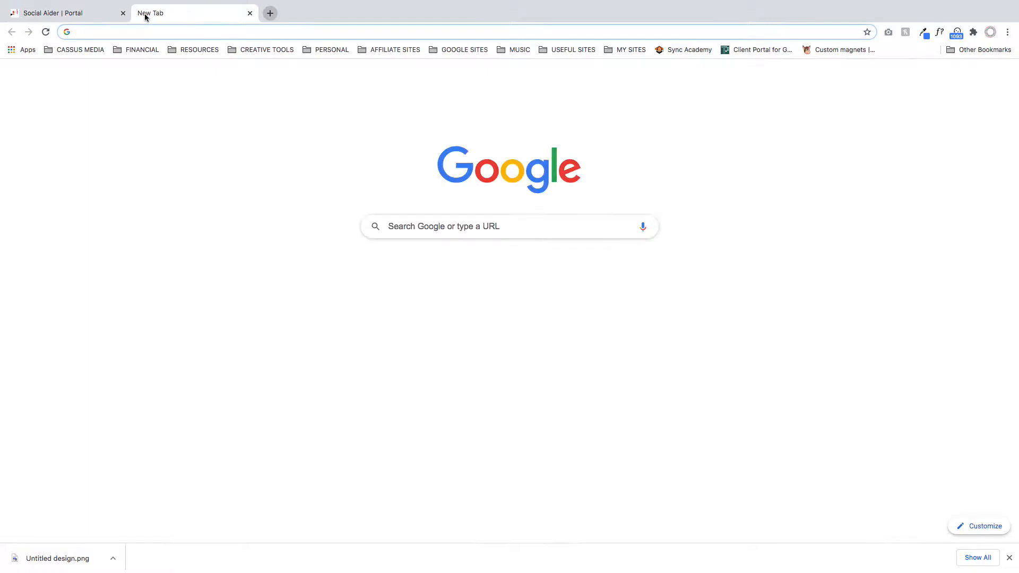
{"action": "left_click", "coordinate": [487, 227]}
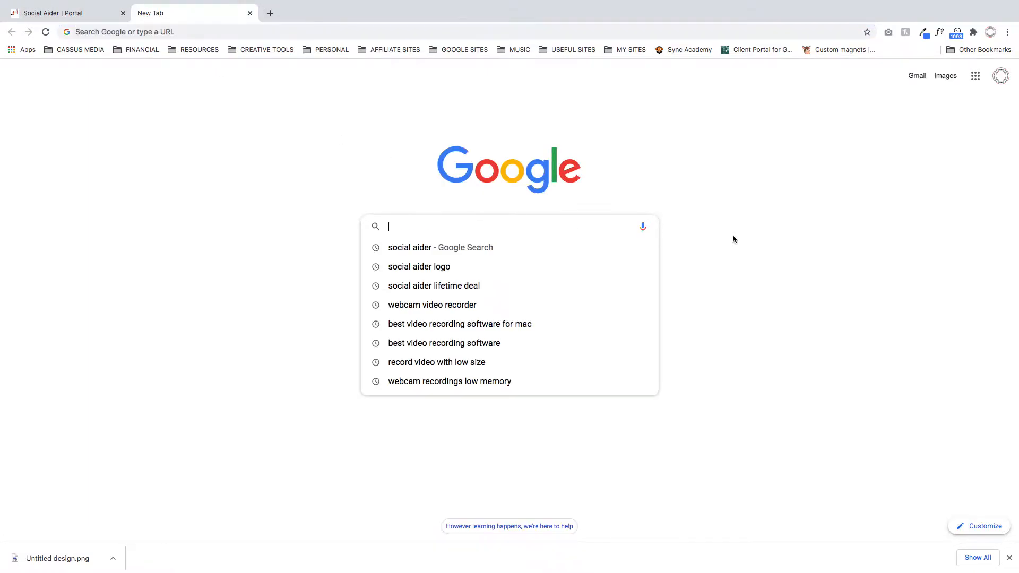
{"action": "type", "text": "social aider"}
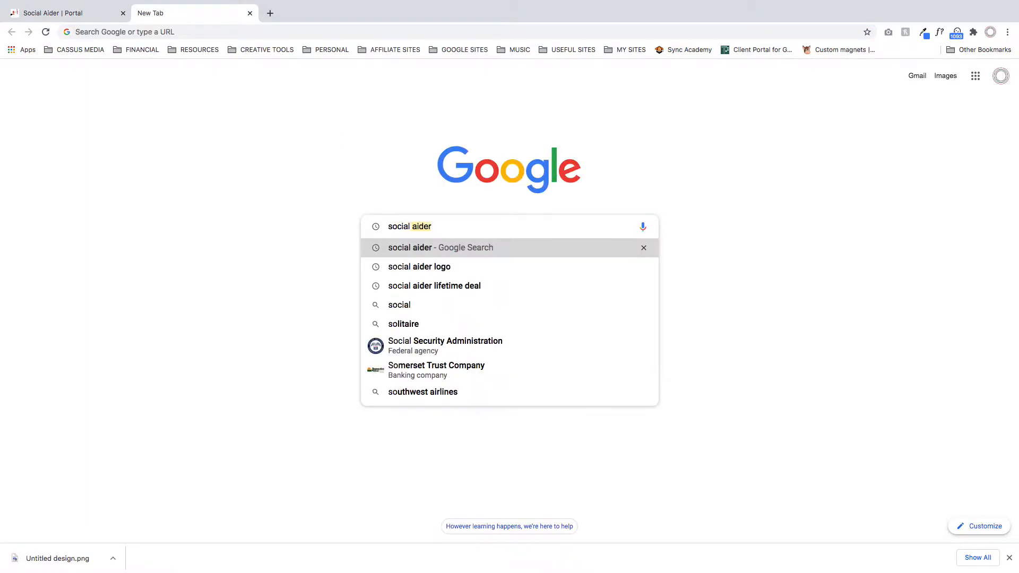
{"action": "type", "text": " lifetime deal"}
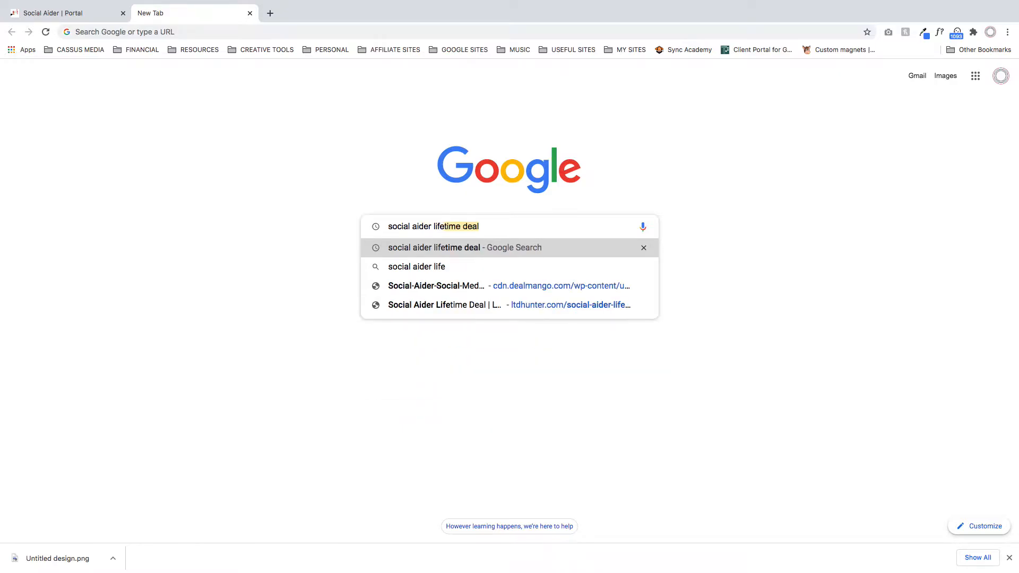
{"action": "scroll", "coordinate": [467, 215], "scroll_direction": "up", "scroll_amount": 5}
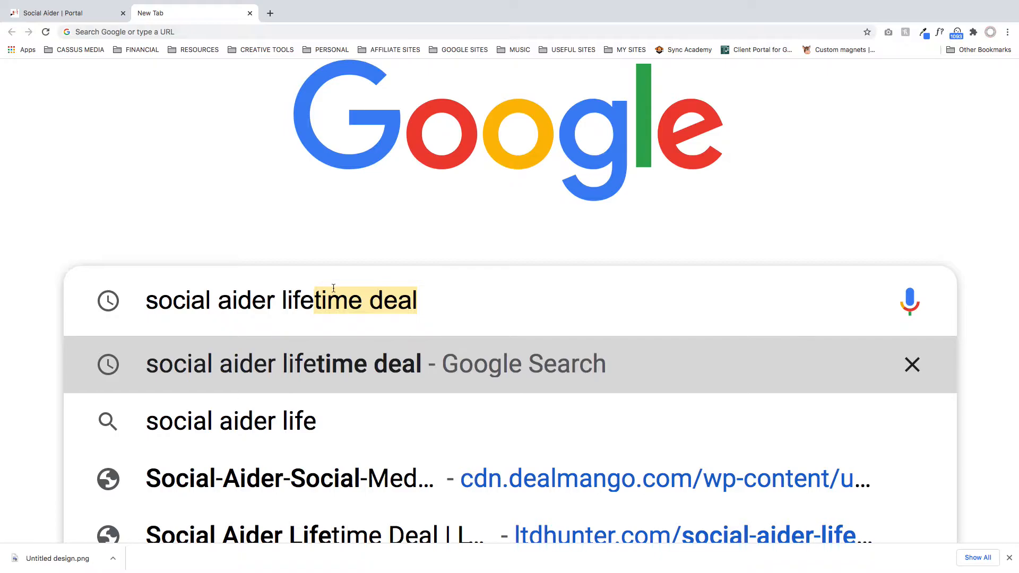
{"action": "scroll", "coordinate": [244, 230], "scroll_direction": "down", "scroll_amount": 5}
{"action": "key", "text": "Return"}
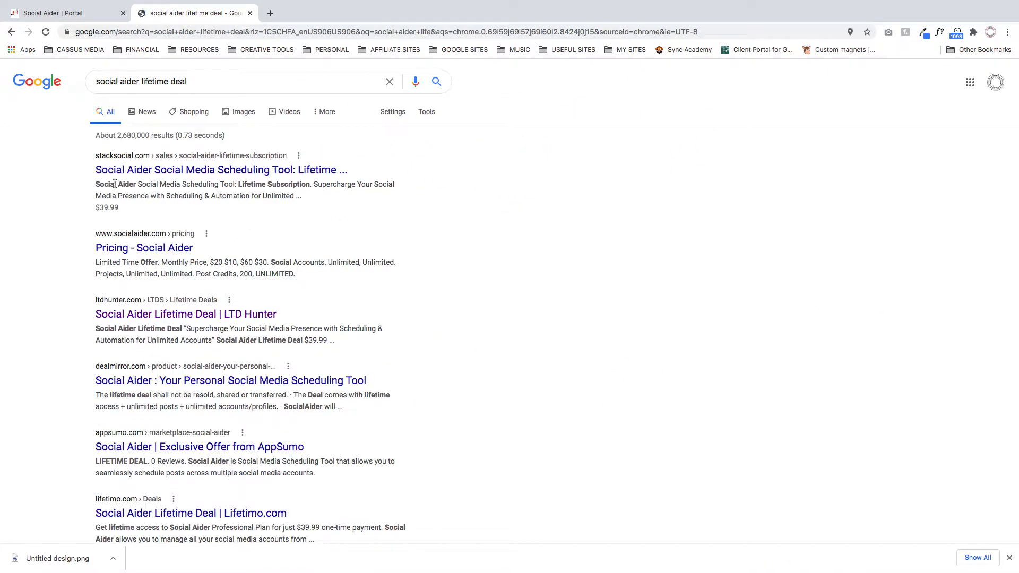
- Open the "Pricing - Social Aider" search result, compare the plans, and close the page
{"action": "left_click", "coordinate": [180, 170]}
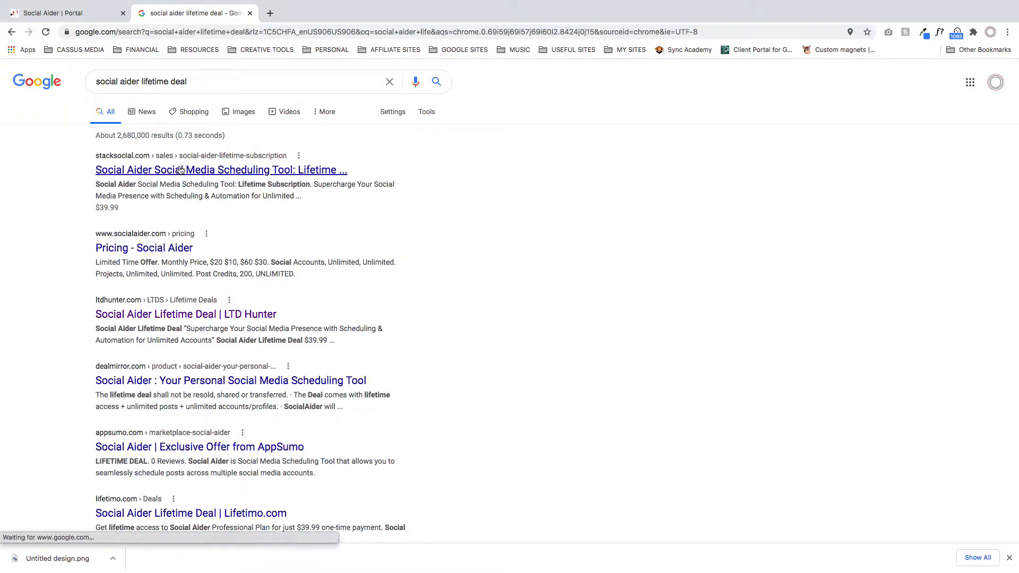
{"action": "left_click", "coordinate": [174, 253]}
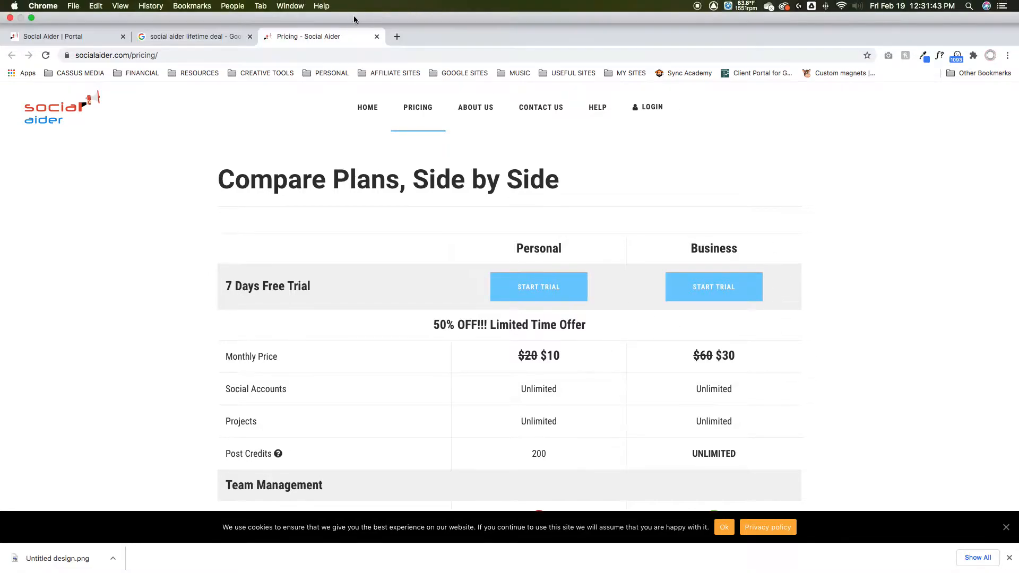
{"action": "left_click", "coordinate": [377, 13]}
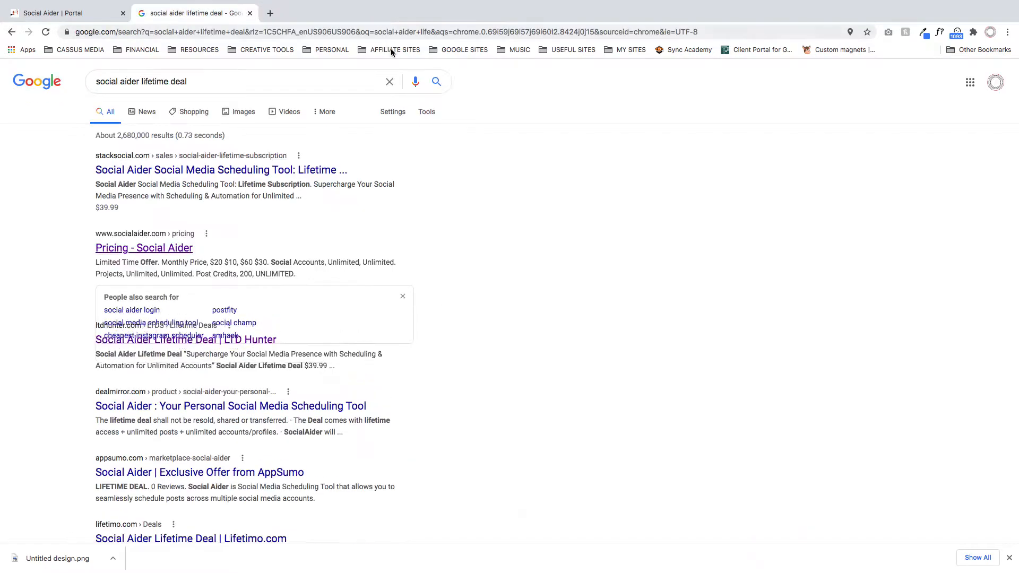
- Open the AppSumo exclusive offer for Social Aider from the search results and inspect the lifetime deal price
{"action": "scroll", "coordinate": [455, 290], "scroll_direction": "down", "scroll_amount": 5}
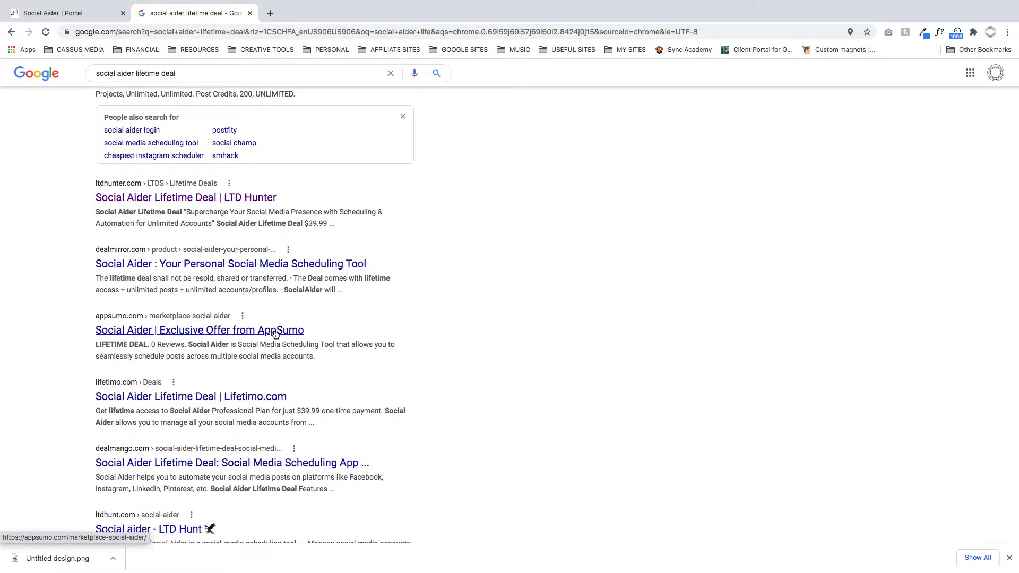
{"action": "left_click", "coordinate": [198, 330]}
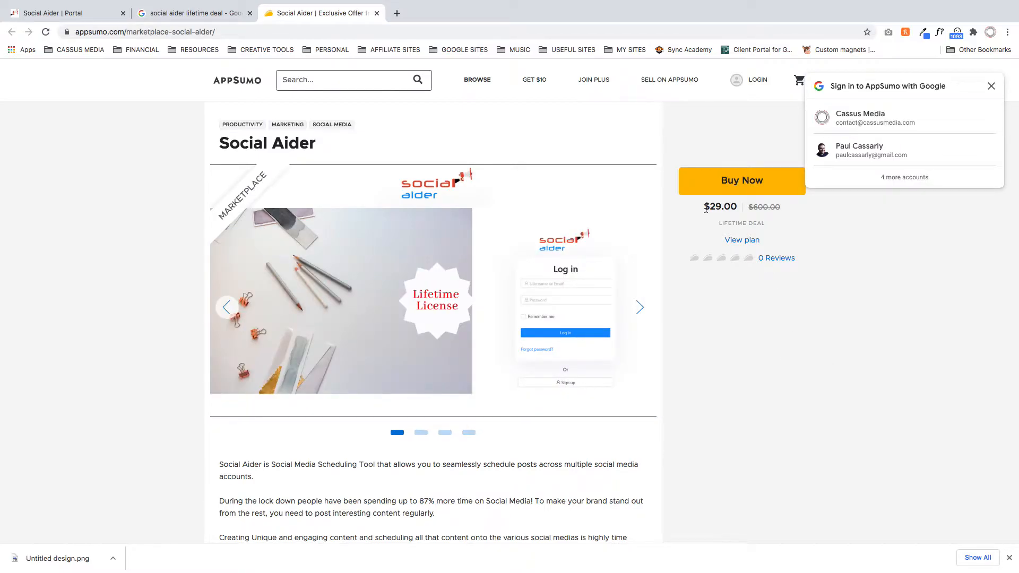
{"action": "left_click_drag", "start_coordinate": [752, 208], "coordinate": [798, 208]}
{"action": "left_click", "coordinate": [803, 221]}
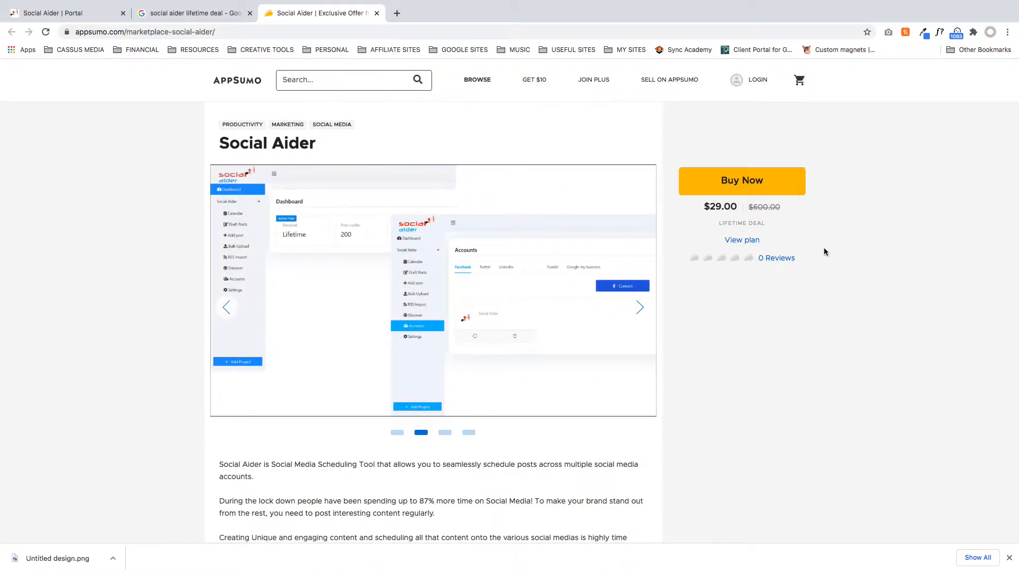
- Review the AppSumo offer's description, plan features and pinned comment, and close the offer and search result pages
{"action": "scroll", "coordinate": [428, 414], "scroll_direction": "down", "scroll_amount": 6}
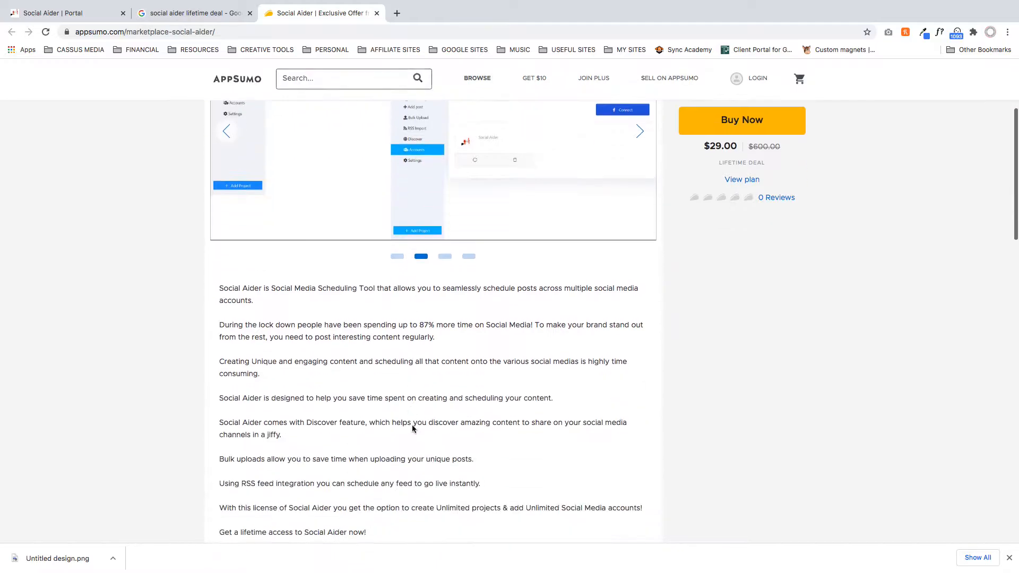
{"action": "scroll", "coordinate": [642, 400], "scroll_direction": "down", "scroll_amount": 5}
{"action": "scroll", "coordinate": [501, 430], "scroll_direction": "down", "scroll_amount": 4}
{"action": "scroll", "coordinate": [501, 433], "scroll_direction": "down", "scroll_amount": 3}
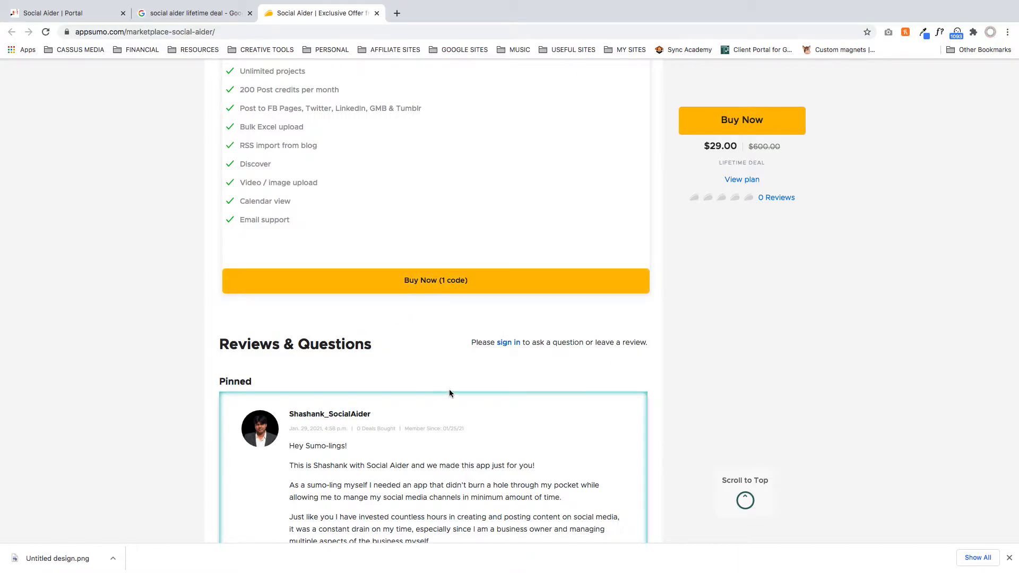
{"action": "scroll", "coordinate": [448, 393], "scroll_direction": "down", "scroll_amount": 2}
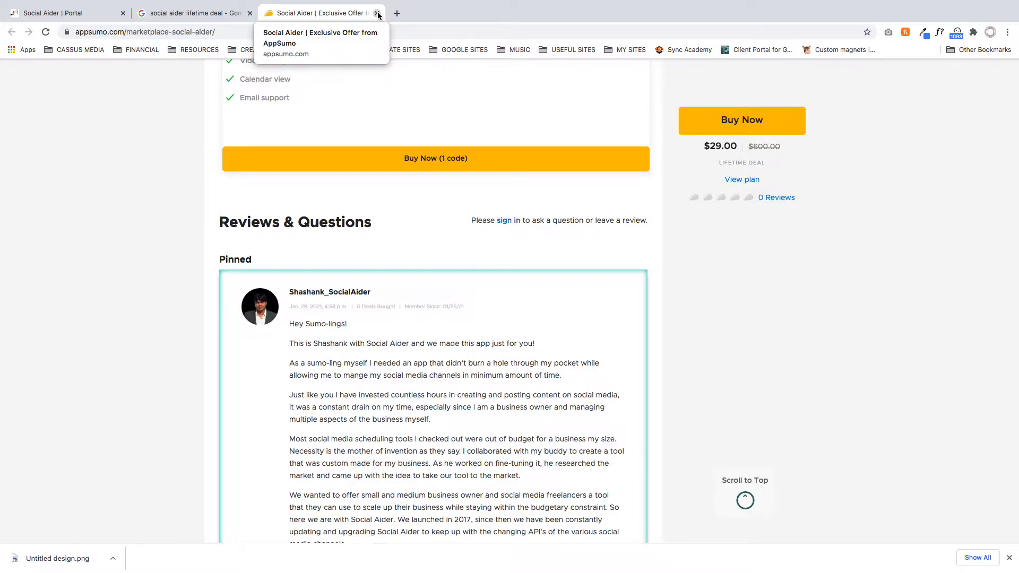
{"action": "left_click", "coordinate": [377, 13]}
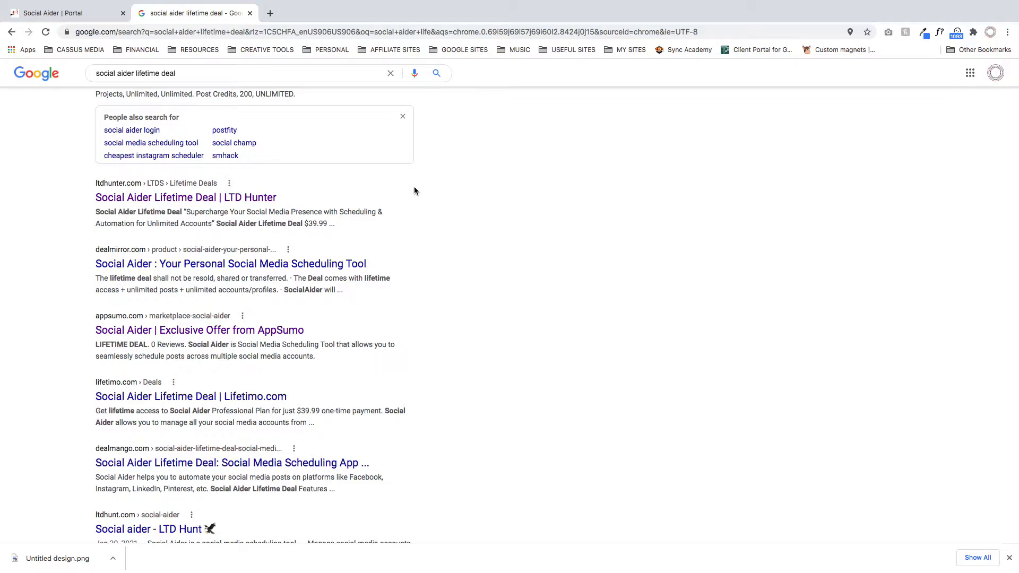
{"action": "left_click", "coordinate": [249, 13]}
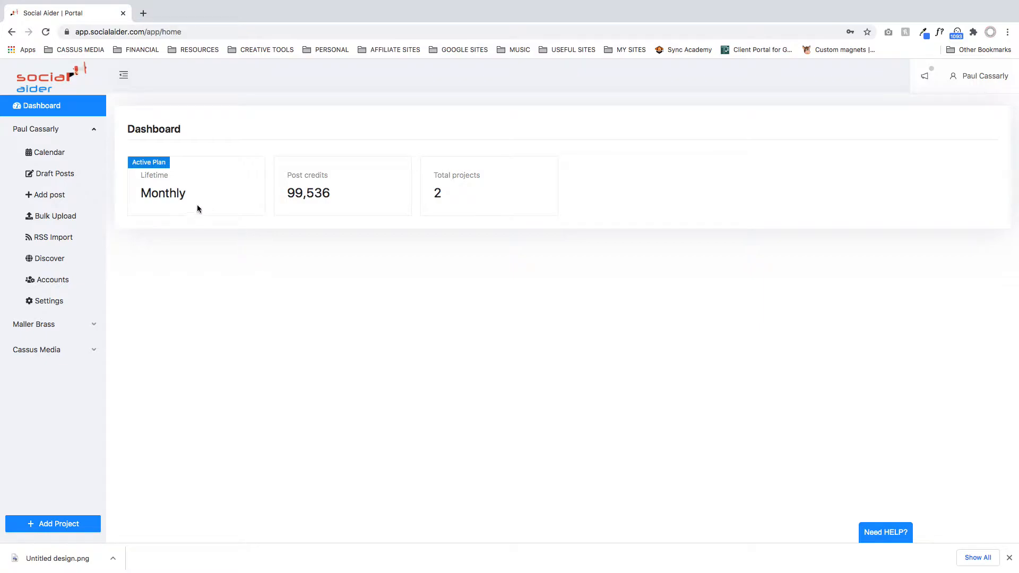
- Examine the active plan, post credits and total projects on the Social Aider dashboard
{"action": "double_click", "coordinate": [148, 176]}
{"action": "double_click", "coordinate": [166, 193]}
{"action": "left_click", "coordinate": [209, 213]}
{"action": "double_click", "coordinate": [151, 175]}
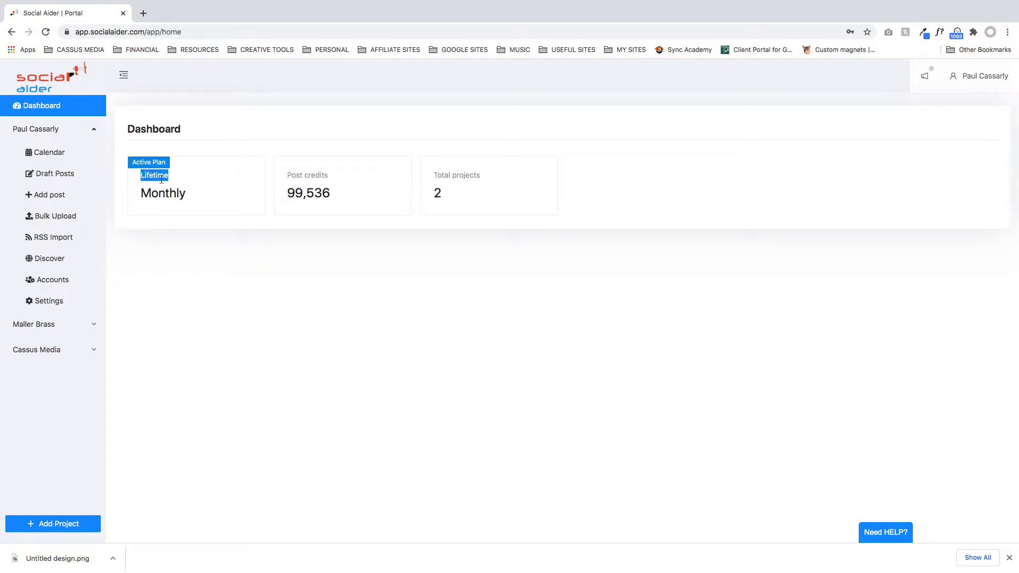
{"action": "left_click", "coordinate": [177, 212]}
{"action": "left_click_drag", "start_coordinate": [288, 192], "coordinate": [375, 193]}
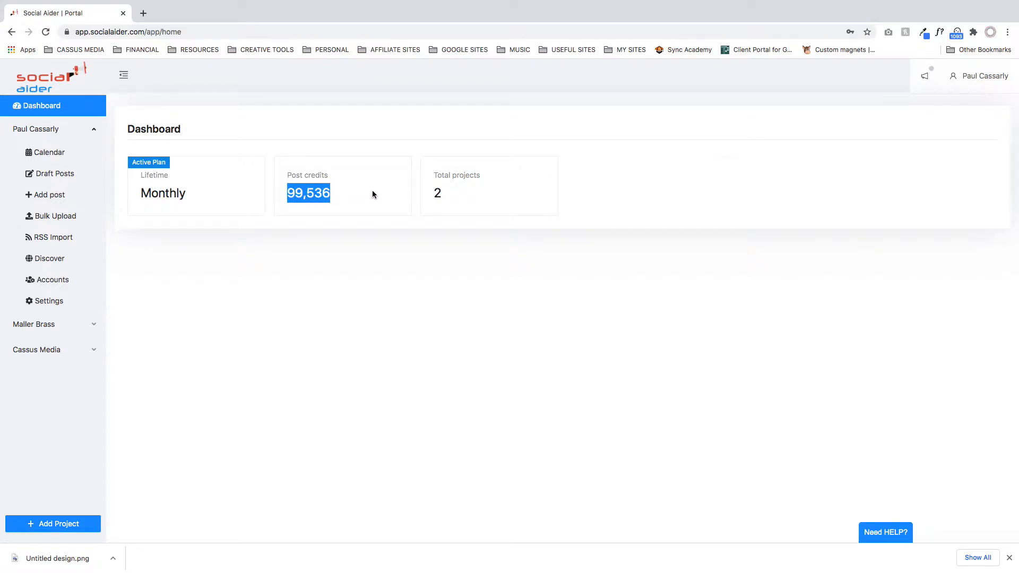
{"action": "double_click", "coordinate": [444, 194]}
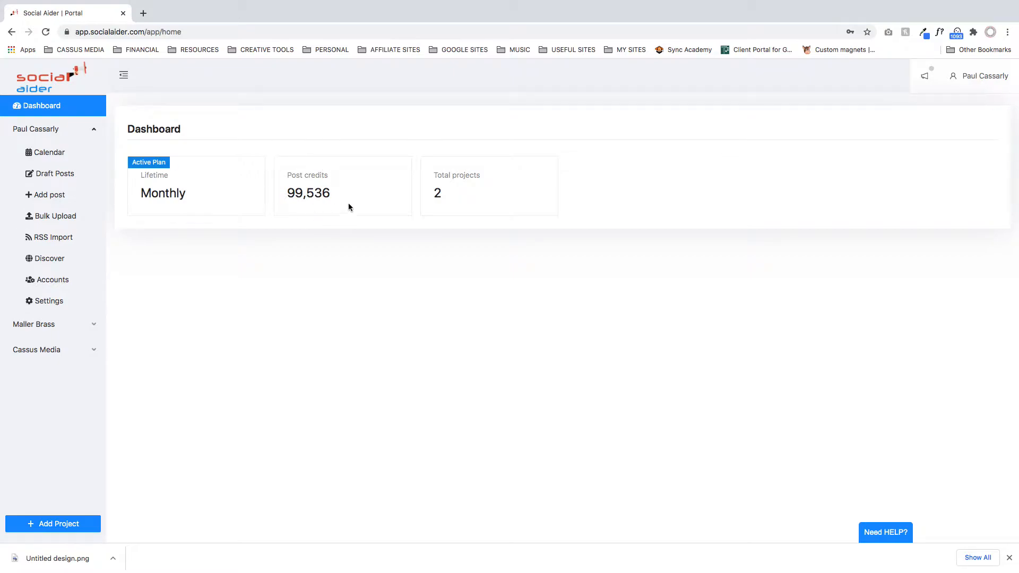
- Start a new post from the first project's calendar and select the Twitter account for it
{"action": "left_click", "coordinate": [50, 155]}
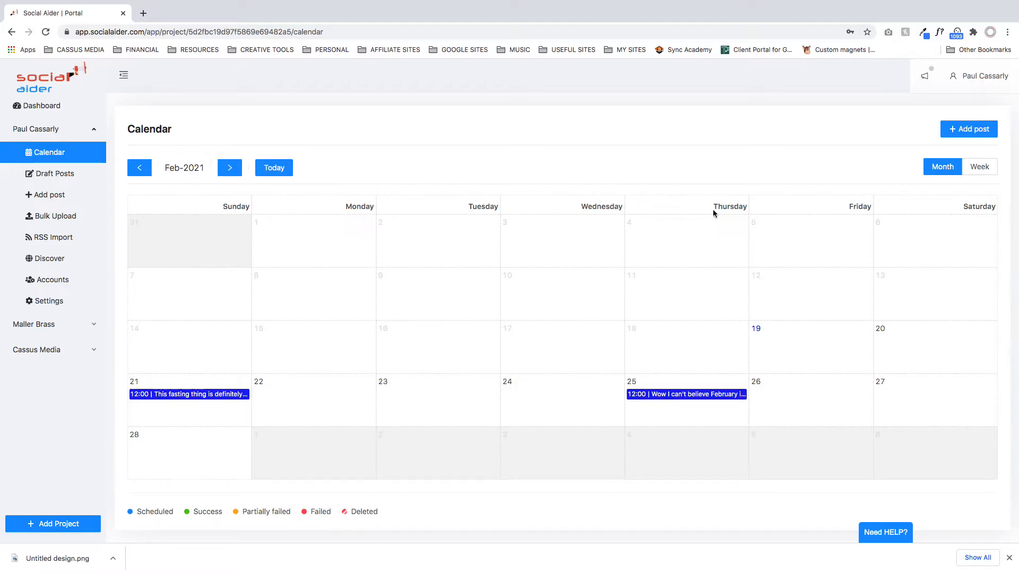
{"action": "left_click", "coordinate": [971, 129]}
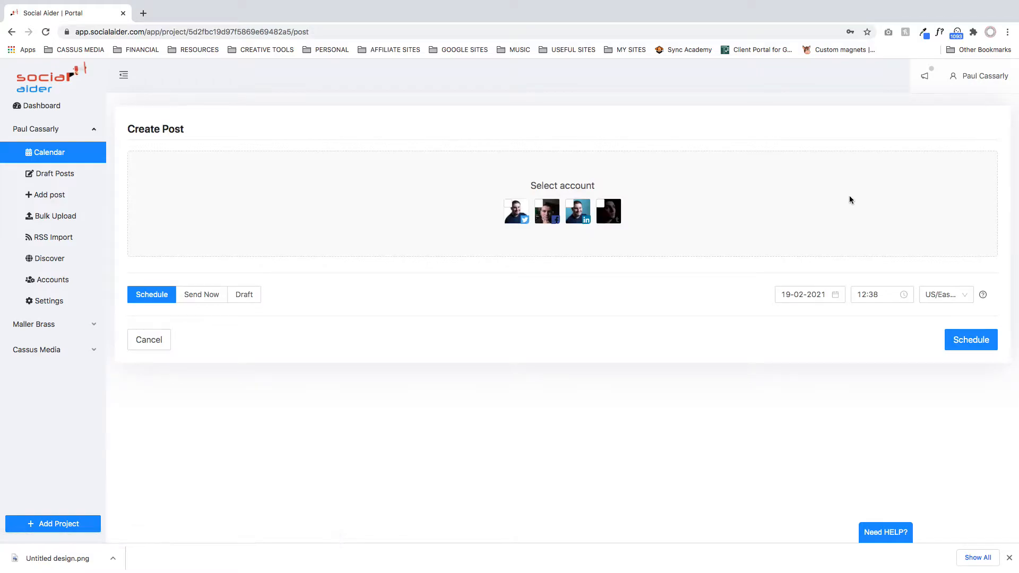
{"action": "left_click", "coordinate": [514, 213]}
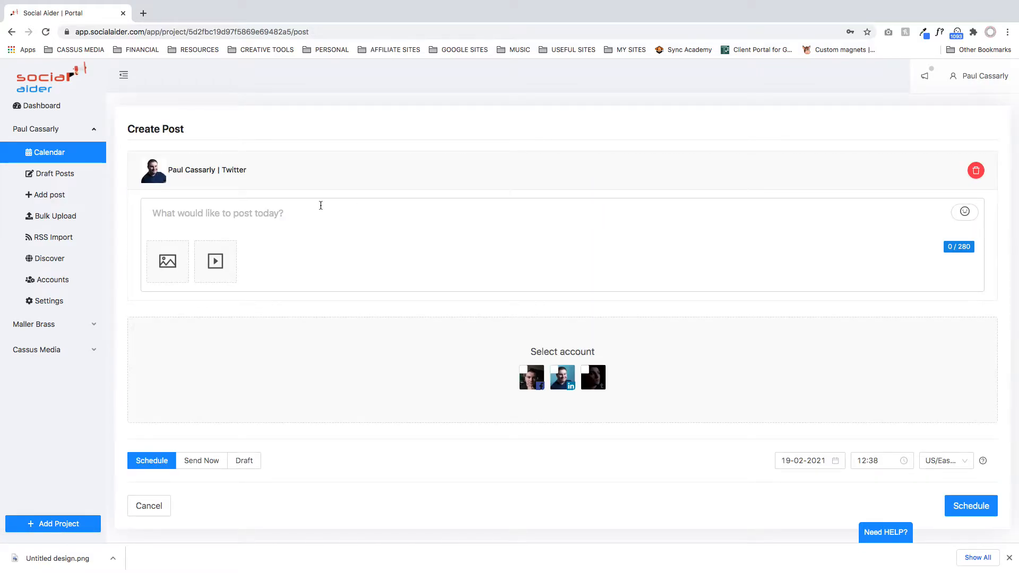
- Enter "asdfhasdflkjh" as the Twitter post text, and open and cancel the video and image file choosers
{"action": "left_click", "coordinate": [276, 218]}
{"action": "type", "text": "asdfhasdflkjh"}
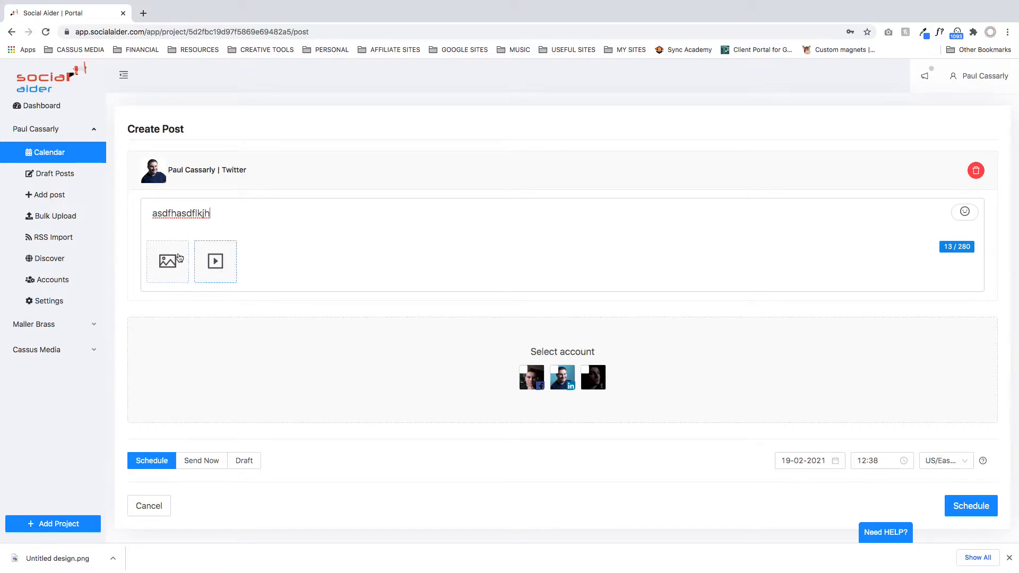
{"action": "left_click", "coordinate": [216, 264]}
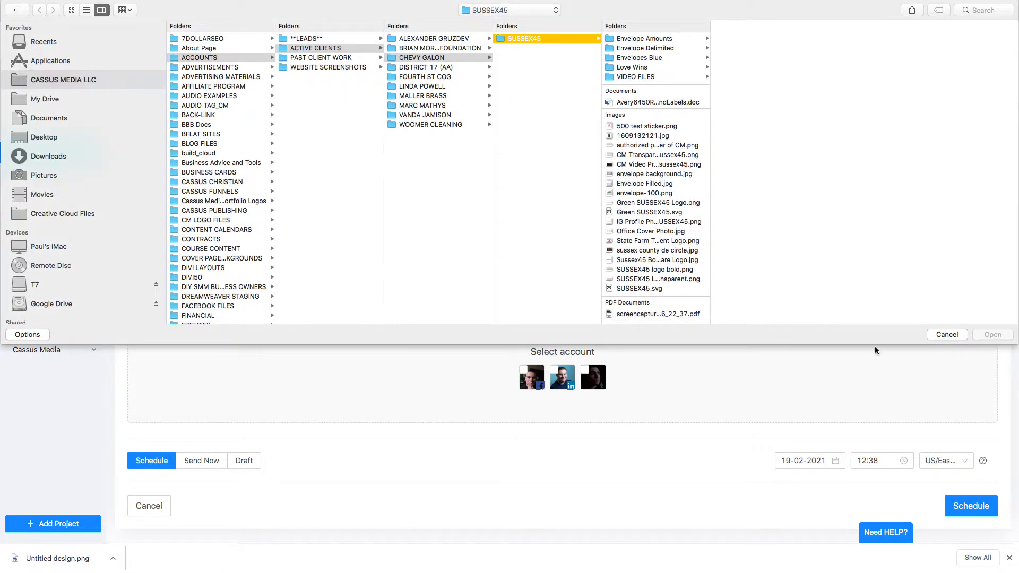
{"action": "left_click", "coordinate": [946, 335]}
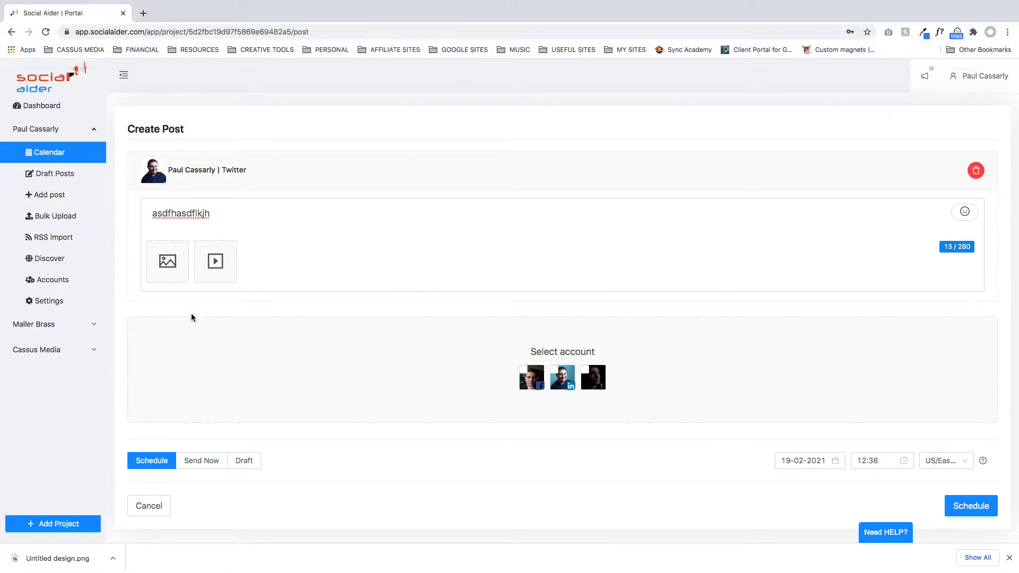
{"action": "left_click", "coordinate": [169, 267]}
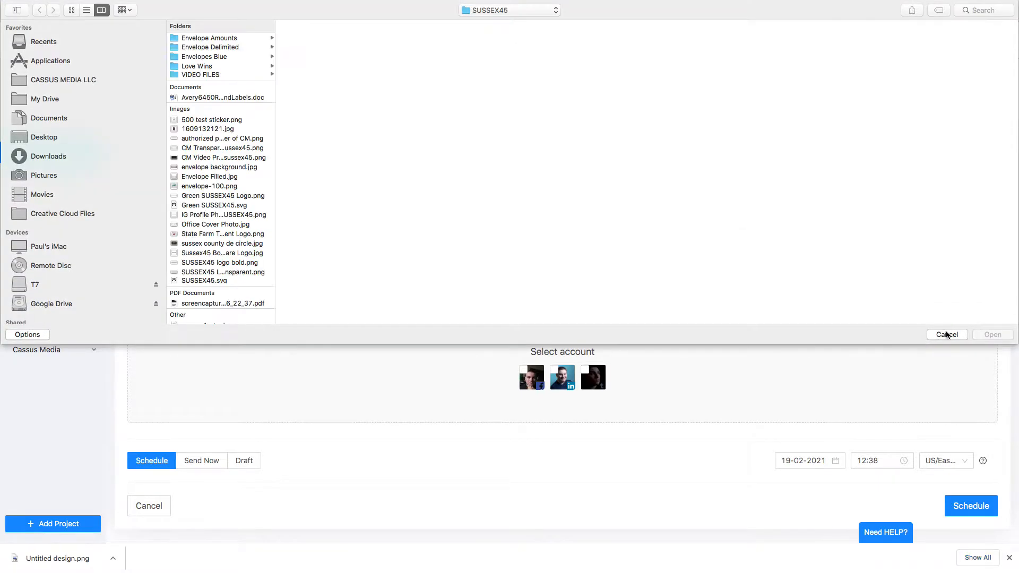
{"action": "left_click", "coordinate": [947, 335]}
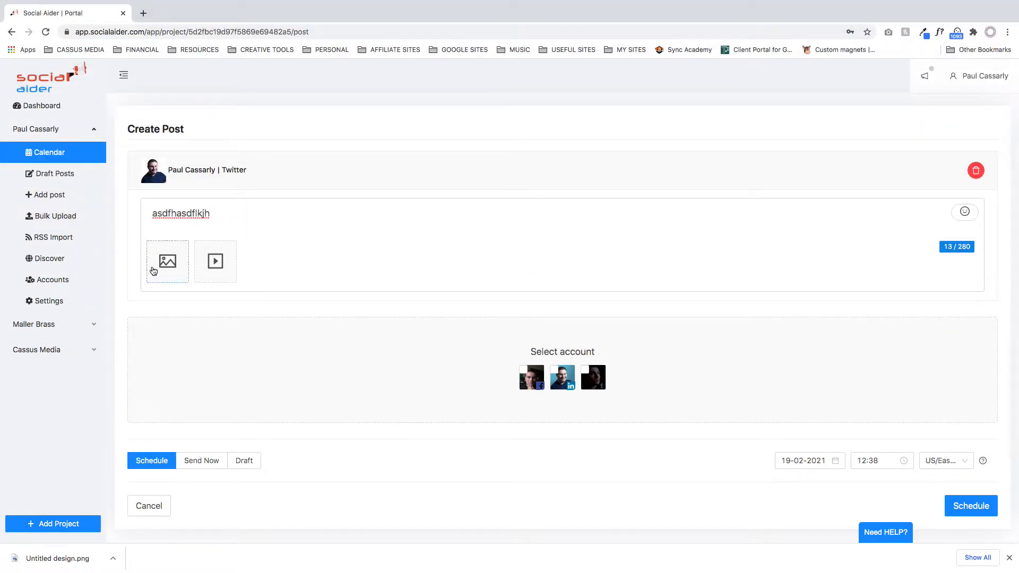
- Clear the Twitter post text, and add the Facebook account to the post and remove it again
{"action": "left_click", "coordinate": [275, 214]}
{"action": "key", "text": "BackSpace"}
{"action": "key", "text": "super+a"}
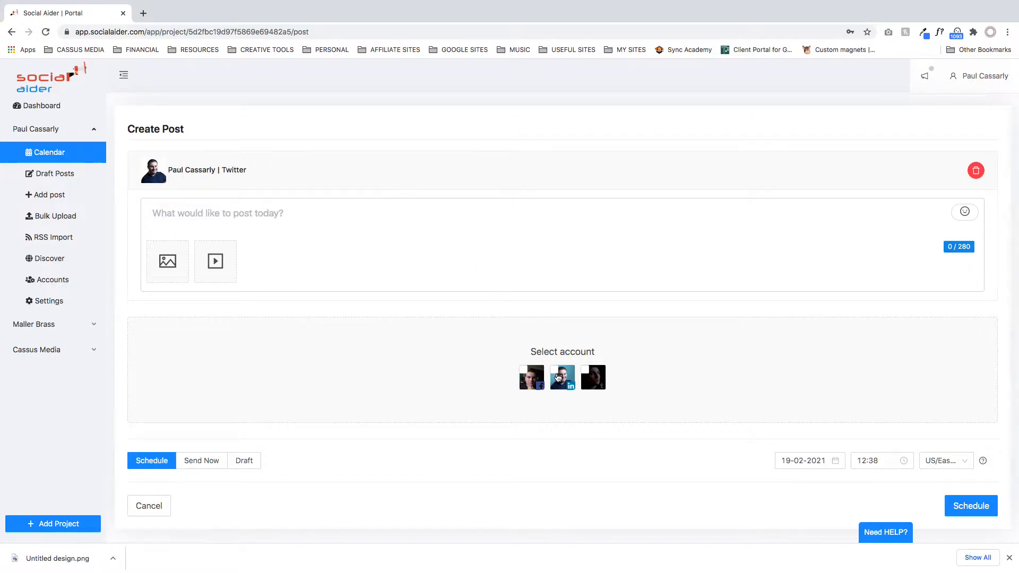
{"action": "left_click", "coordinate": [531, 377]}
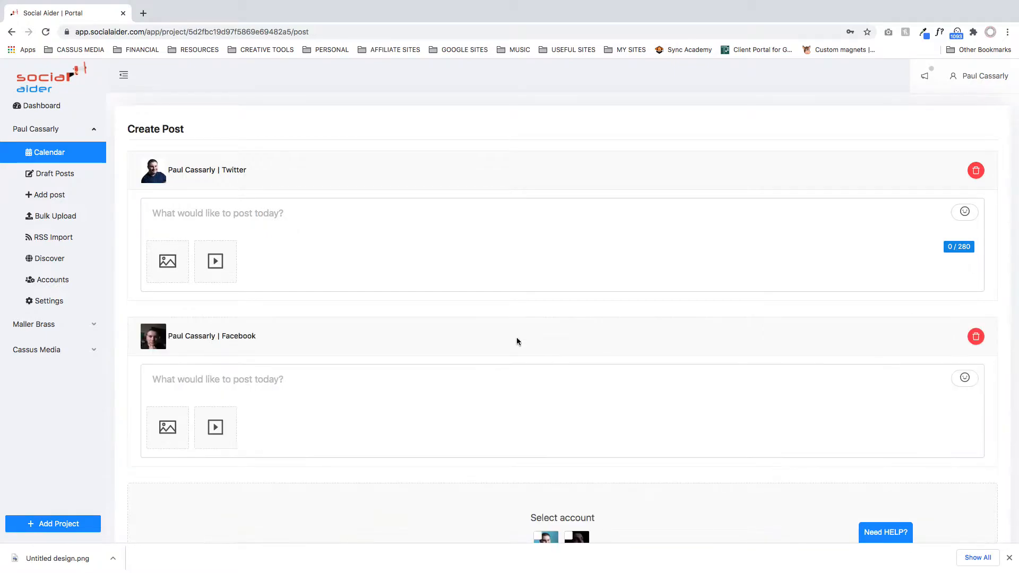
{"action": "left_click", "coordinate": [977, 337]}
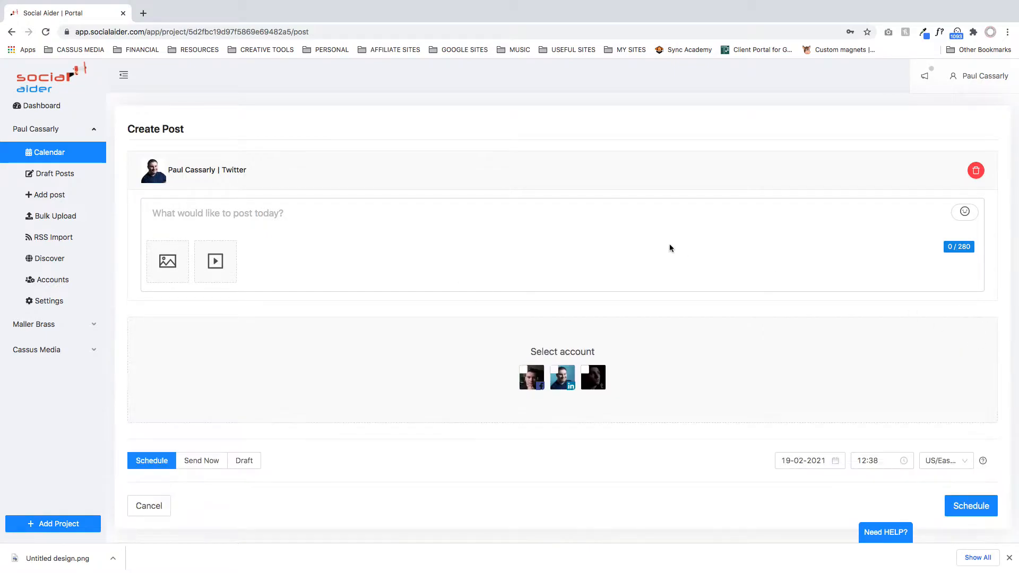
- Enter "hello" as the Twitter post text, and add the Facebook account to the post and remove it again
{"action": "left_click", "coordinate": [403, 213]}
{"action": "type", "text": "hello"}
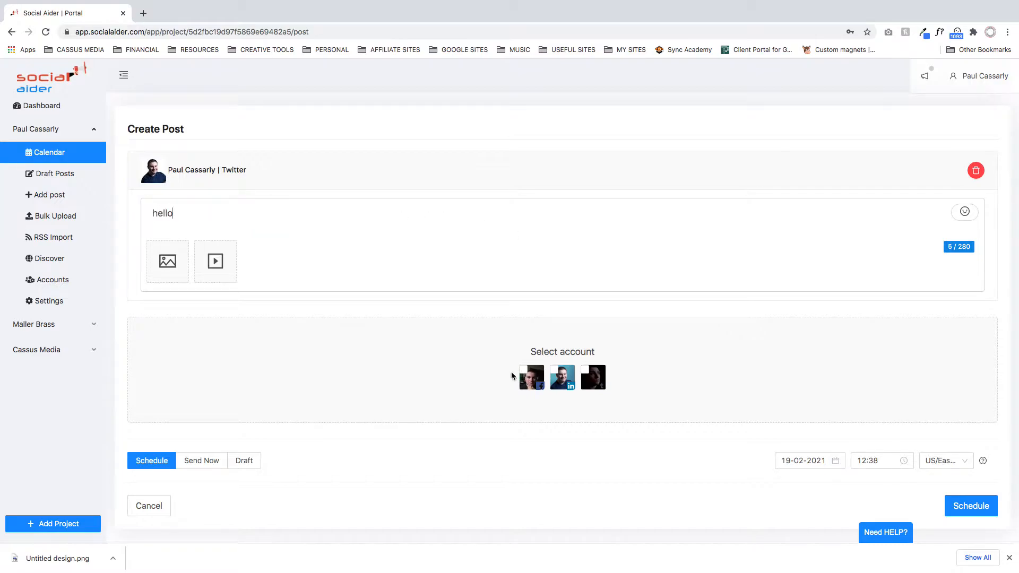
{"action": "left_click", "coordinate": [532, 376]}
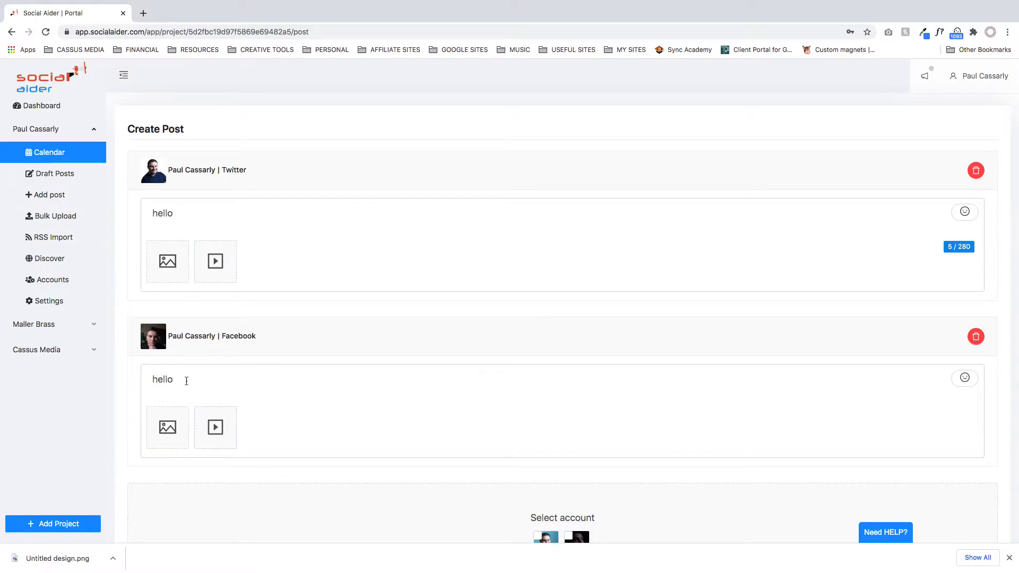
{"action": "left_click", "coordinate": [976, 337]}
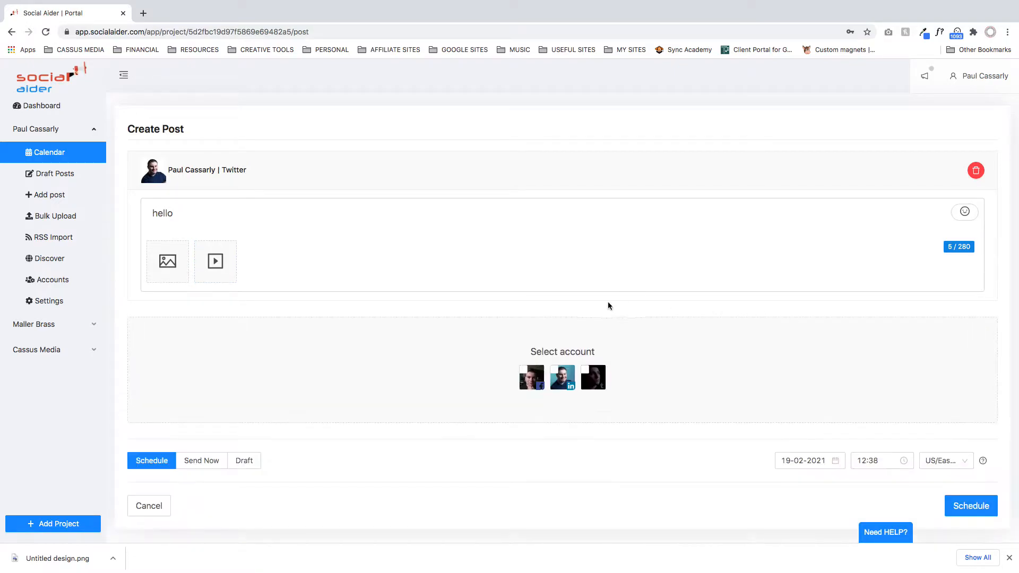
- Remove the Twitter account from the post, and read the "Bye bye!!!!" announcement in the latest changes
{"action": "left_click", "coordinate": [975, 171]}
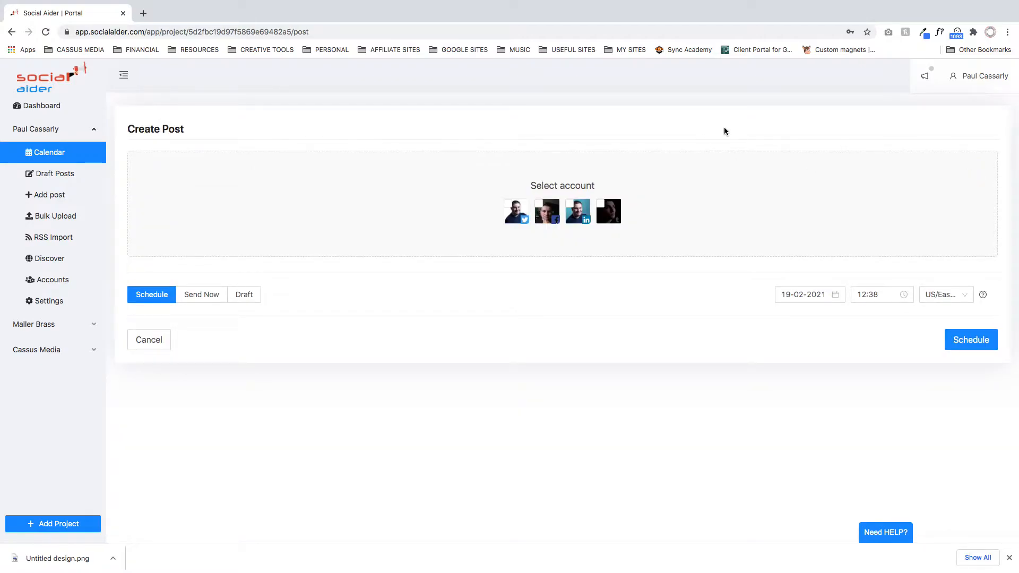
{"action": "left_click", "coordinate": [925, 75]}
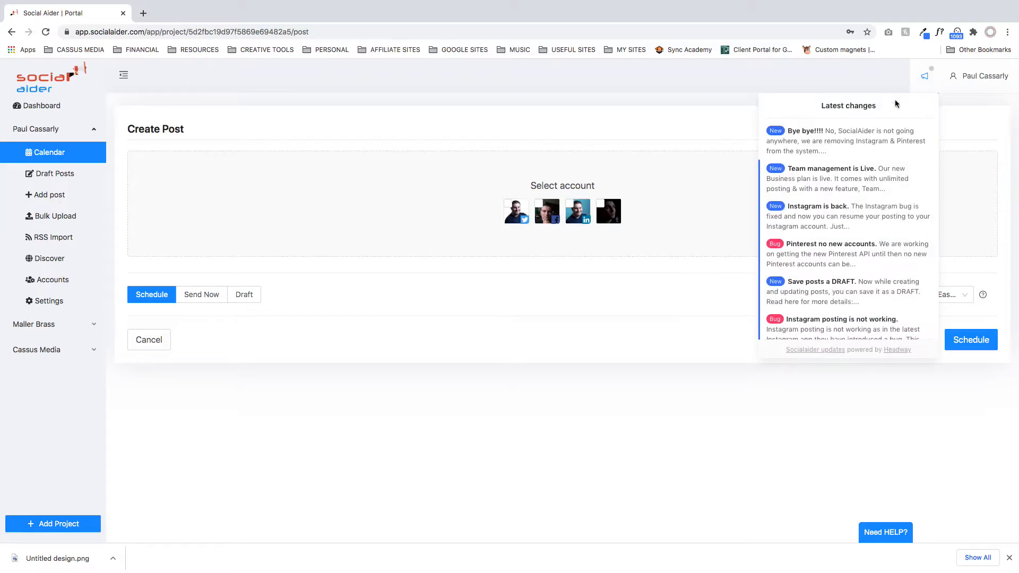
{"action": "left_click", "coordinate": [854, 142]}
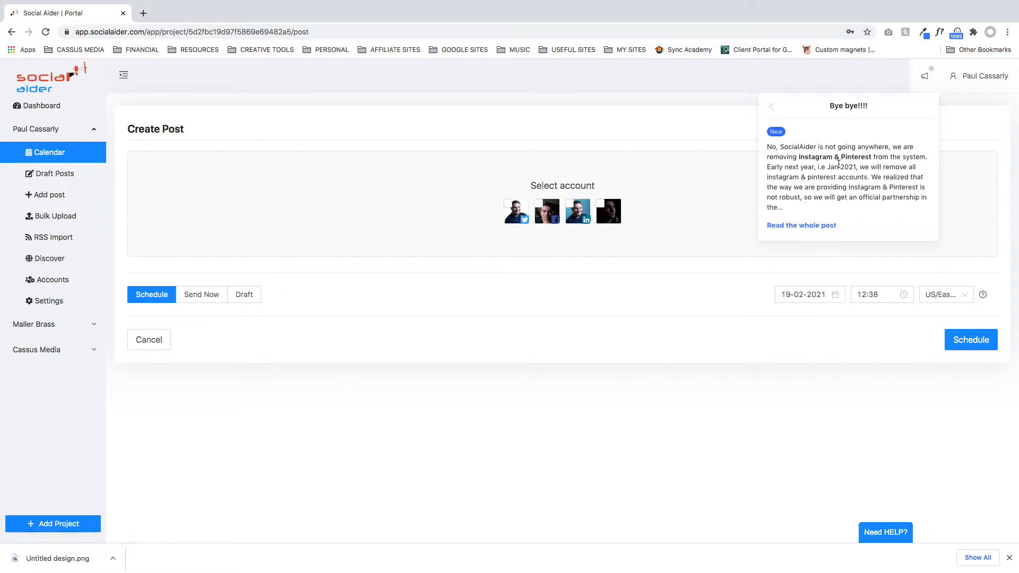
{"action": "scroll", "coordinate": [863, 199], "scroll_direction": "up", "scroll_amount": 5}
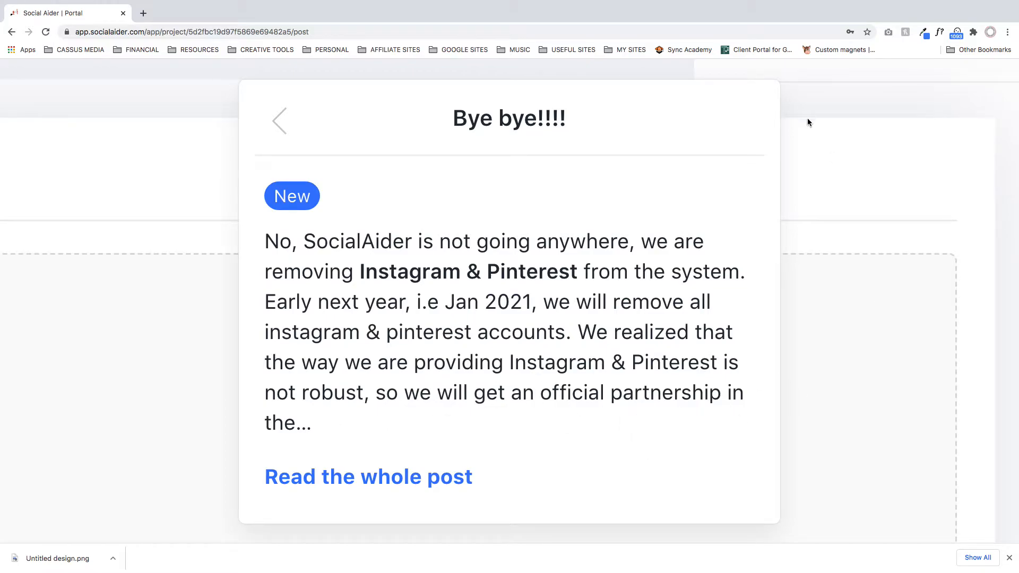
{"action": "scroll", "coordinate": [893, 218], "scroll_direction": "down", "scroll_amount": 5}
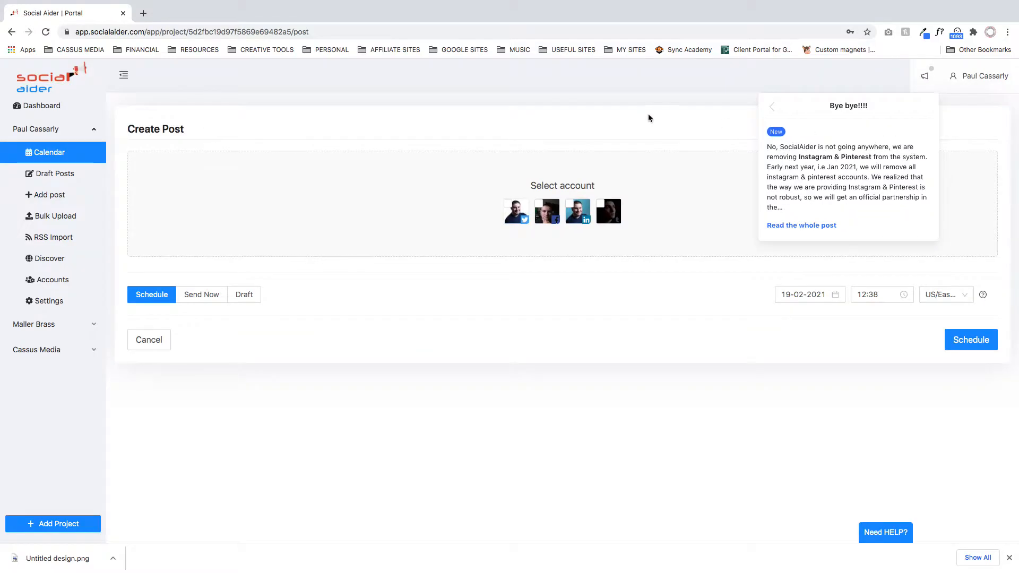
{"action": "left_click", "coordinate": [608, 119]}
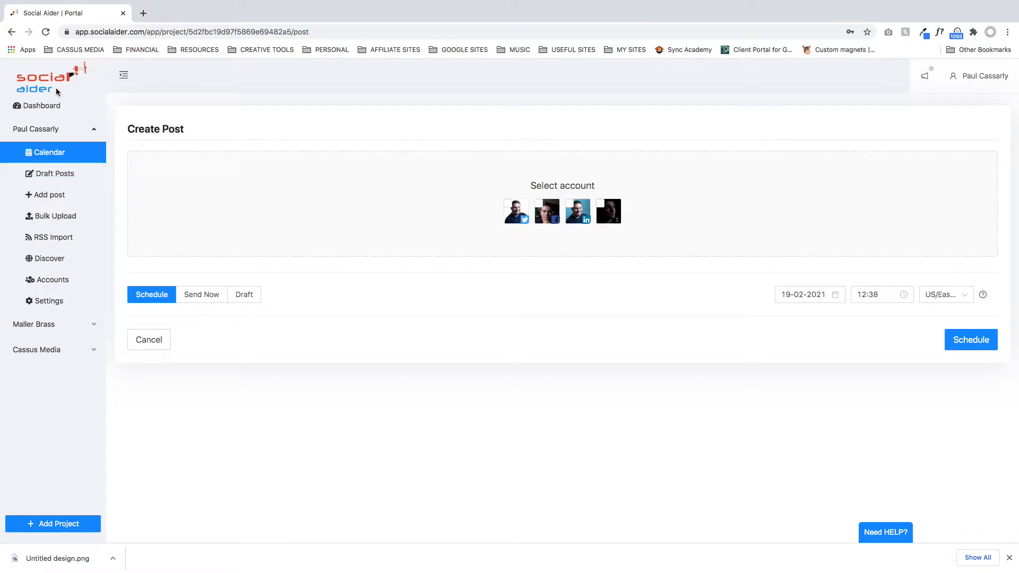
- View the first project's calendar, draft posts, post creation and bulk upload pages
{"action": "left_click", "coordinate": [65, 182]}
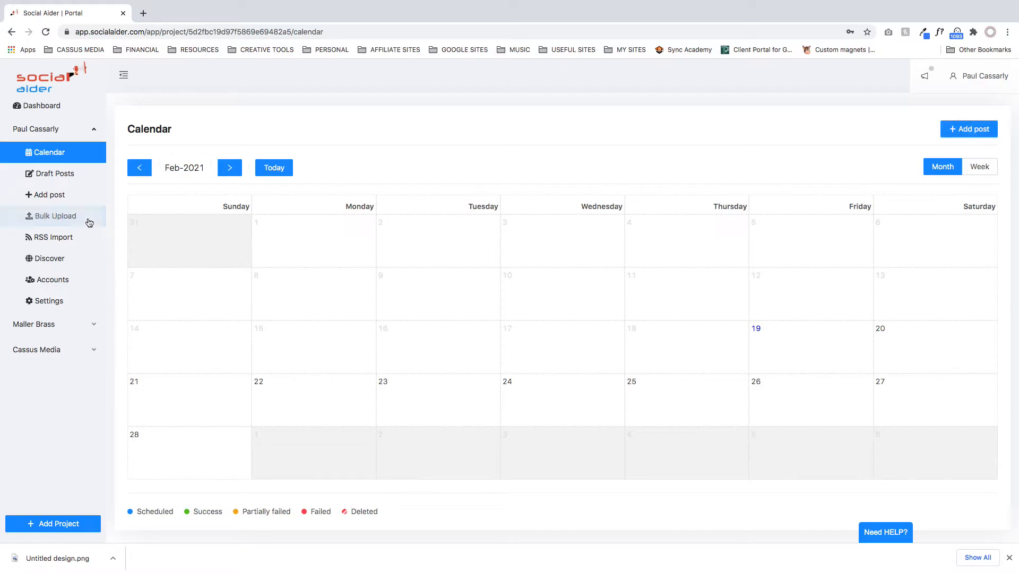
{"action": "left_click", "coordinate": [51, 175]}
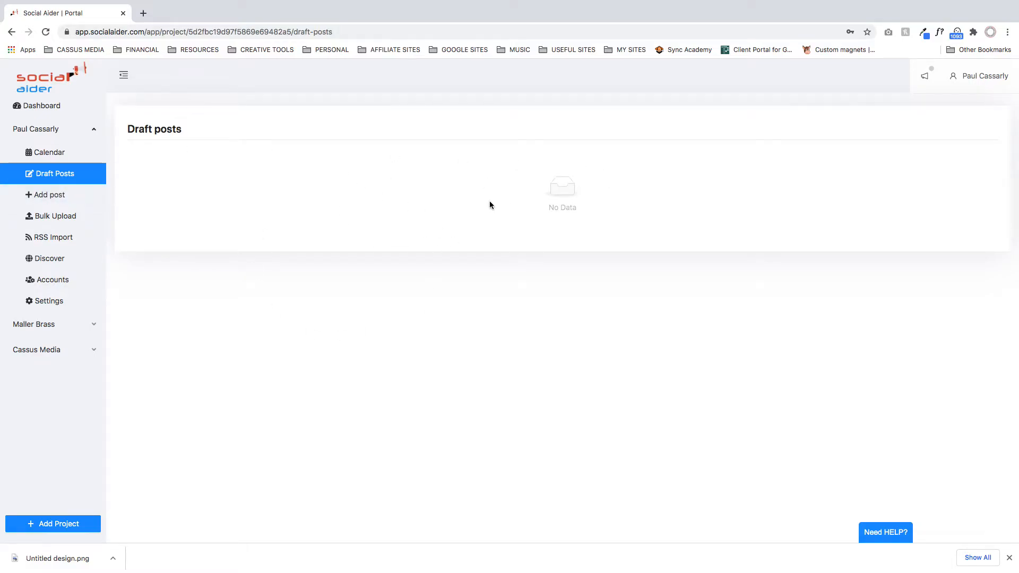
{"action": "left_click", "coordinate": [56, 197]}
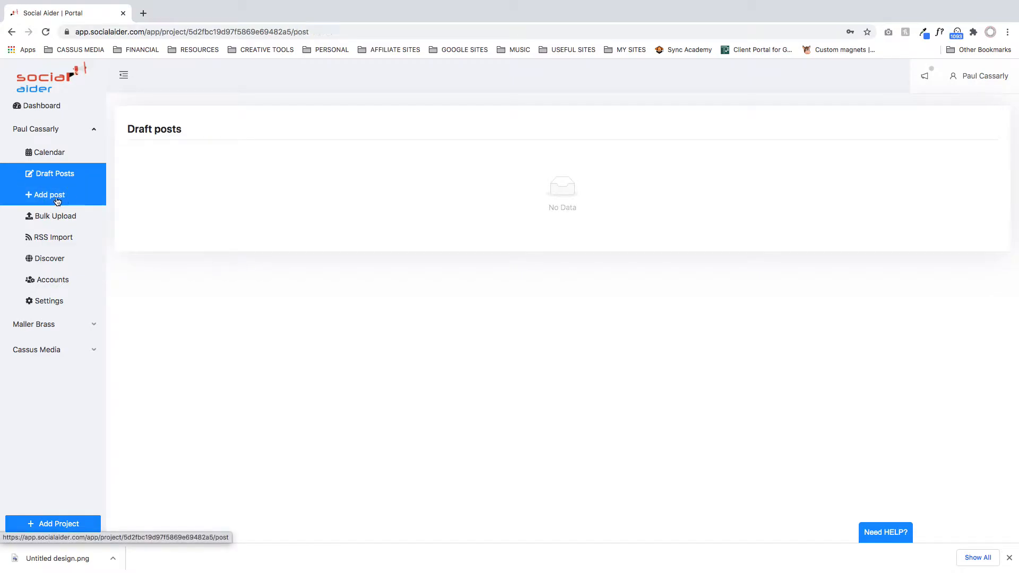
{"action": "left_click", "coordinate": [53, 153]}
{"action": "left_click", "coordinate": [952, 132]}
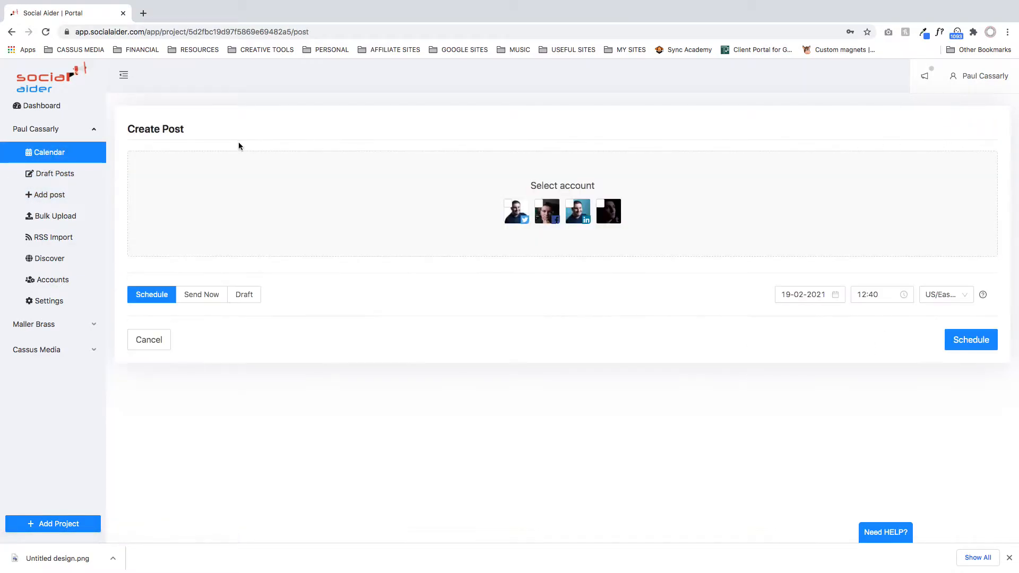
{"action": "left_click", "coordinate": [80, 195]}
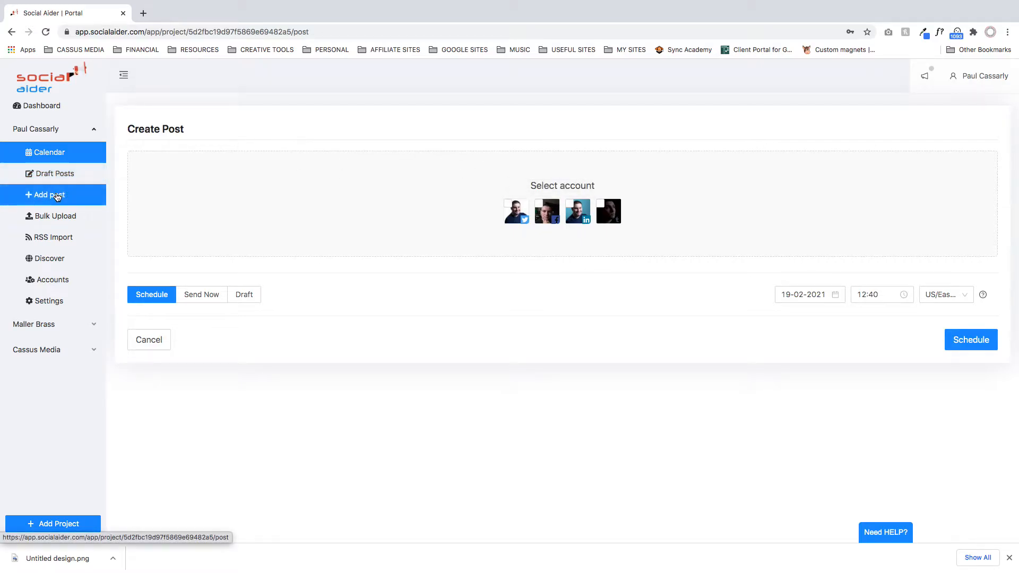
{"action": "left_click", "coordinate": [72, 220]}
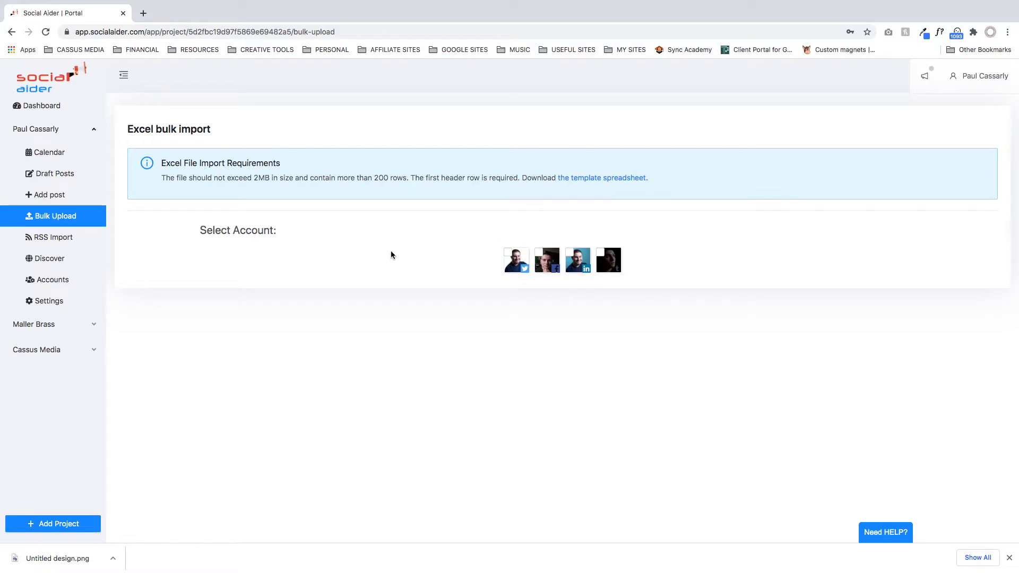
- Open the first project's calendar and browse its months forward to April 2021
{"action": "left_click", "coordinate": [57, 155]}
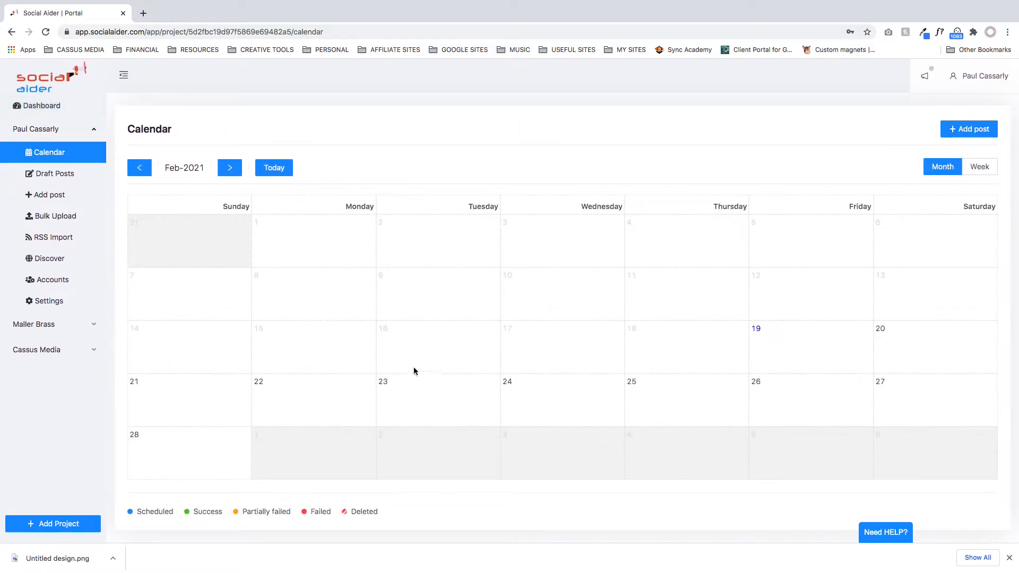
{"action": "left_click", "coordinate": [230, 168]}
{"action": "left_click", "coordinate": [139, 167]}
{"action": "left_click", "coordinate": [229, 169]}
{"action": "left_click", "coordinate": [230, 169]}
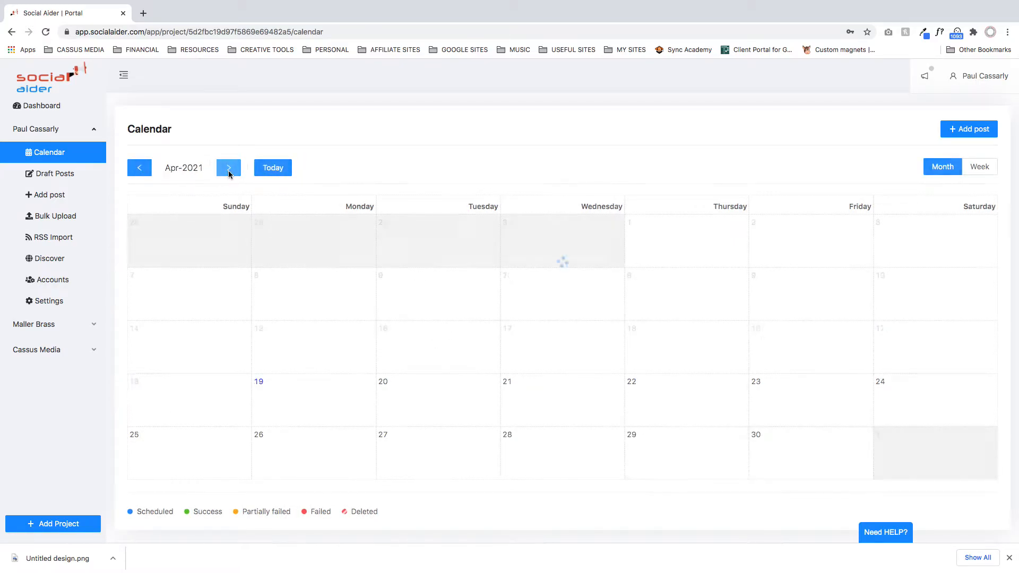
- Reload the portal, log back in with the saved credentials and reopen the first project's calendar
{"action": "left_click", "coordinate": [46, 32]}
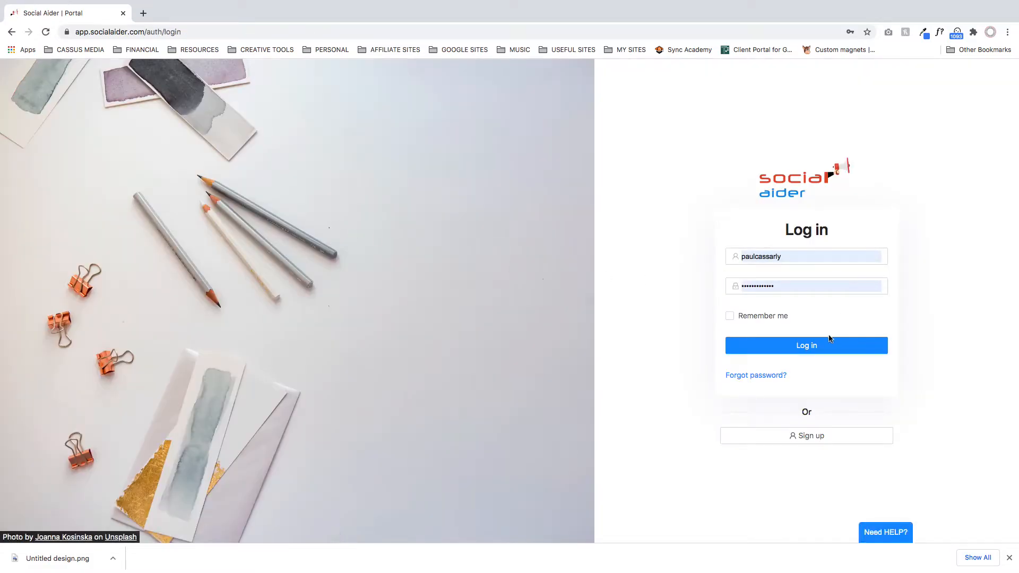
{"action": "left_click", "coordinate": [807, 353]}
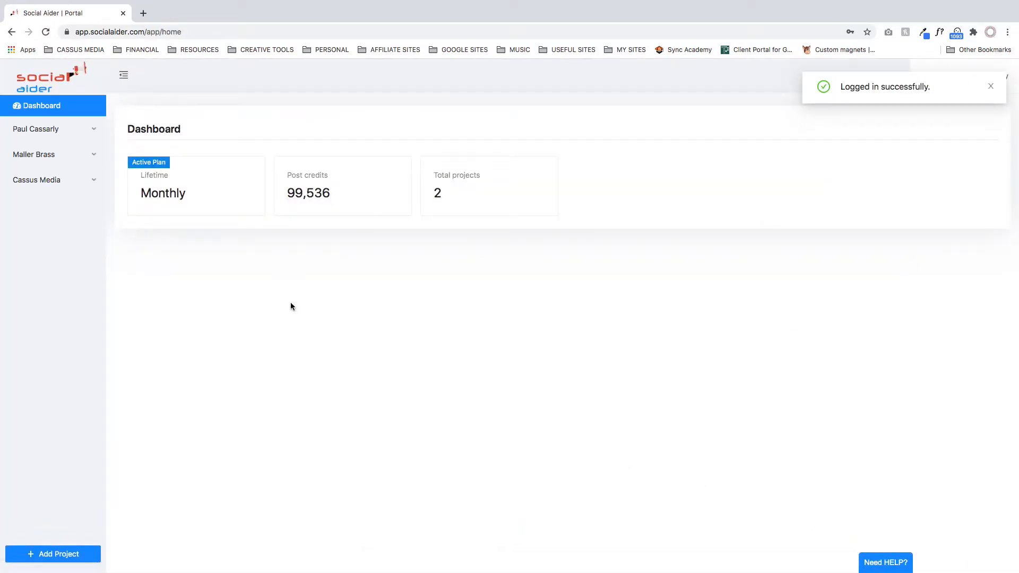
{"action": "left_click", "coordinate": [41, 133]}
{"action": "left_click", "coordinate": [44, 153]}
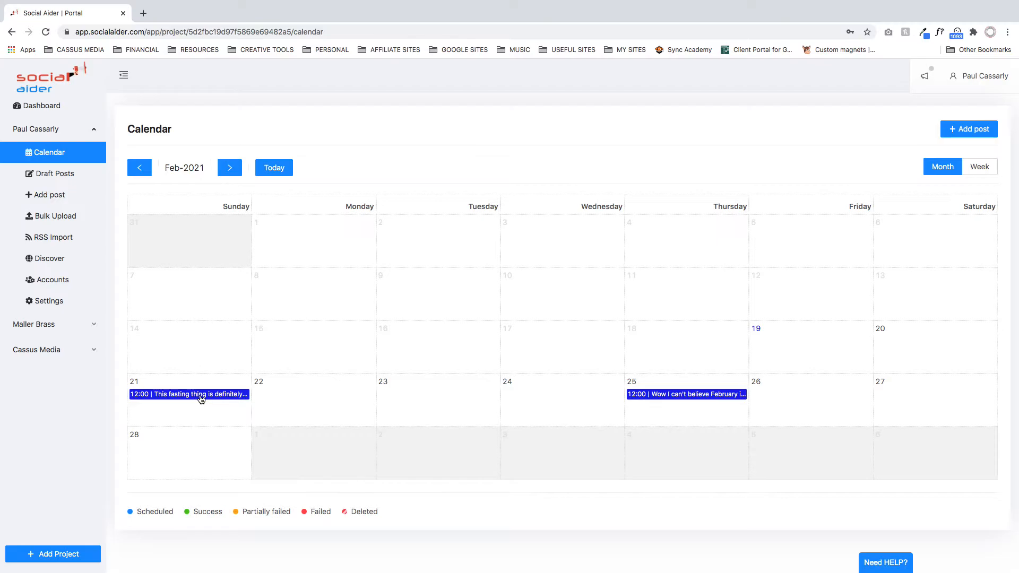
- Examine the image, text and status of the post scheduled for February 21 on each social account, and close its details
{"action": "left_click", "coordinate": [201, 396]}
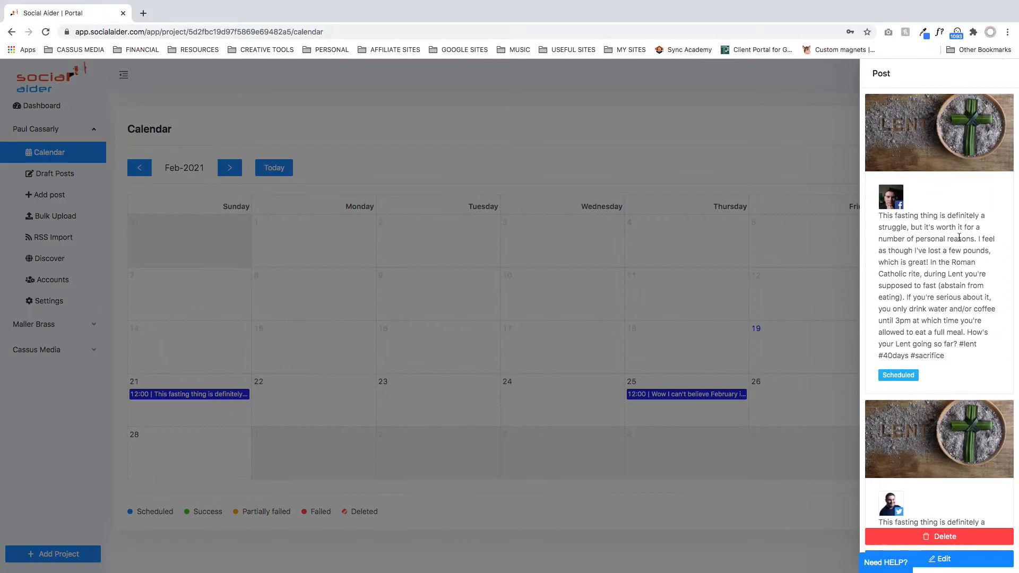
{"action": "scroll", "coordinate": [946, 183], "scroll_direction": "up", "scroll_amount": 5}
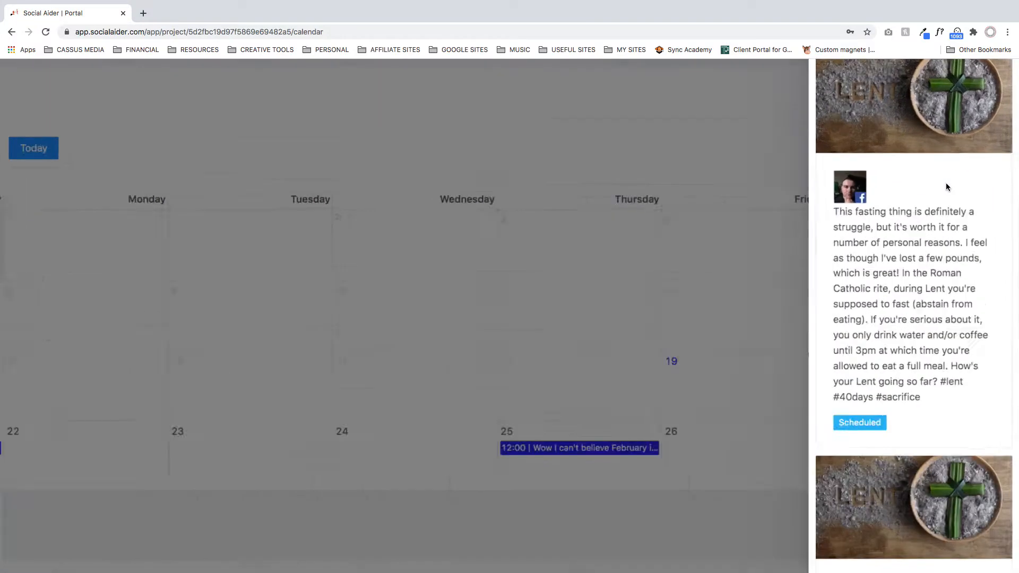
{"action": "scroll", "coordinate": [930, 207], "scroll_direction": "up", "scroll_amount": 5}
{"action": "scroll", "coordinate": [965, 237], "scroll_direction": "up", "scroll_amount": 1}
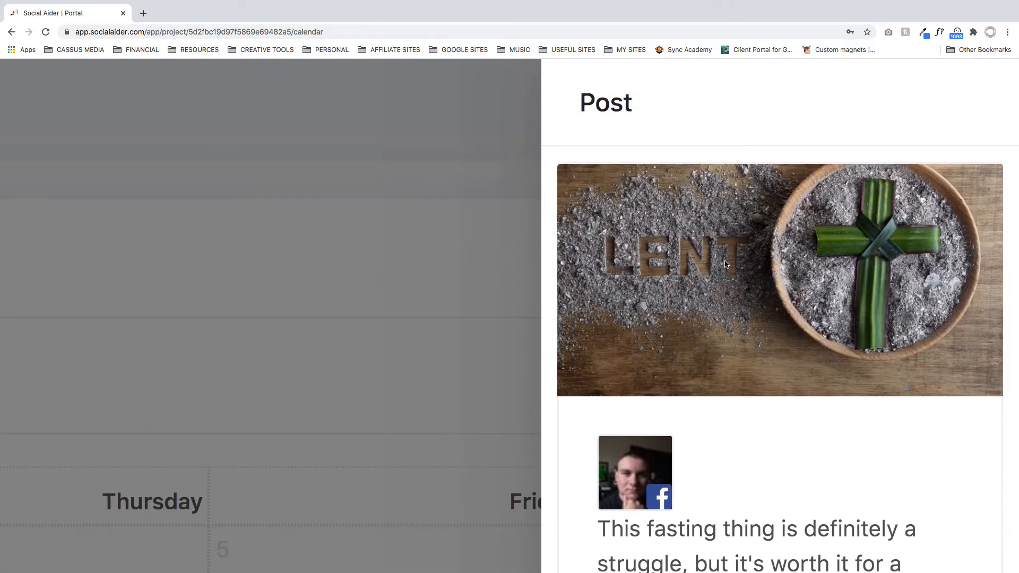
{"action": "scroll", "coordinate": [725, 263], "scroll_direction": "down", "scroll_amount": 3}
{"action": "scroll", "coordinate": [864, 338], "scroll_direction": "up", "scroll_amount": 3}
{"action": "scroll", "coordinate": [838, 399], "scroll_direction": "down", "scroll_amount": 5}
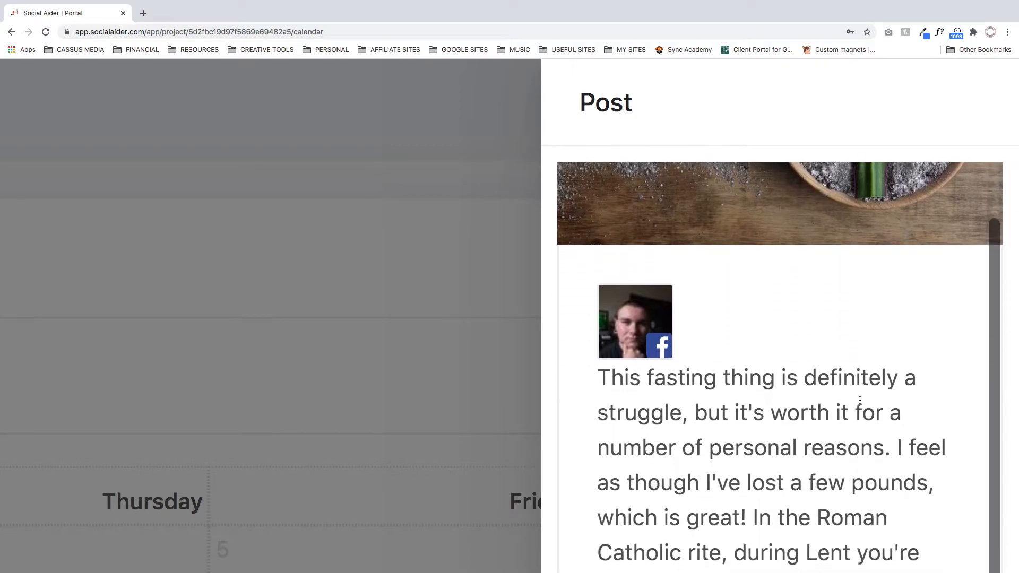
{"action": "scroll", "coordinate": [869, 397], "scroll_direction": "up", "scroll_amount": 3}
{"action": "scroll", "coordinate": [868, 397], "scroll_direction": "up", "scroll_amount": 2}
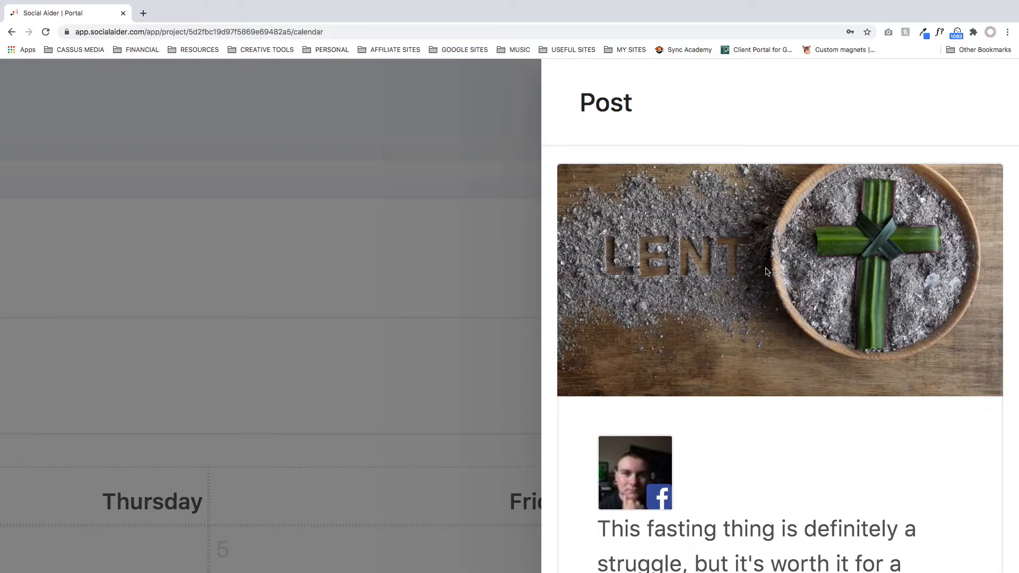
{"action": "scroll", "coordinate": [765, 272], "scroll_direction": "down", "scroll_amount": 5}
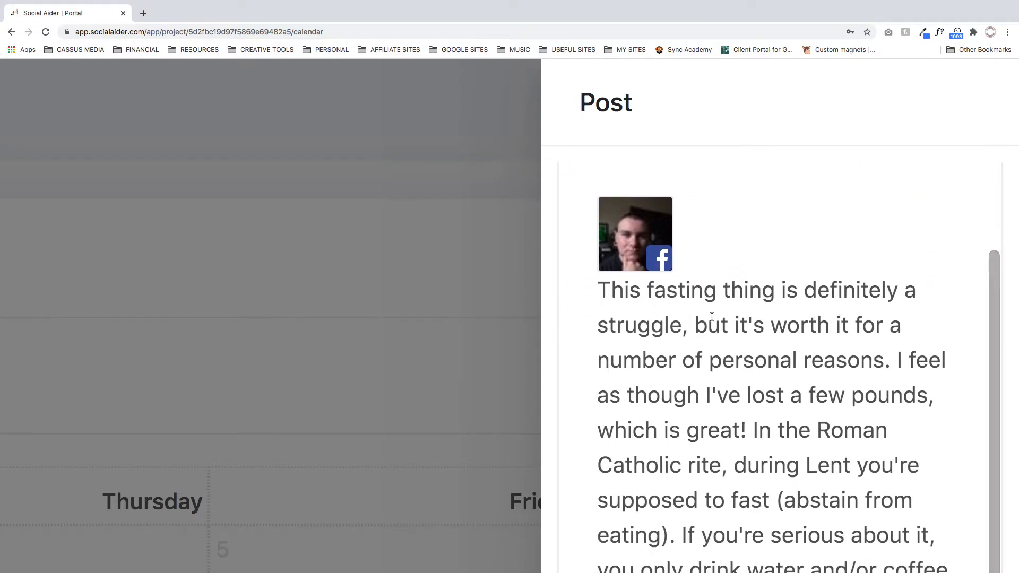
{"action": "scroll", "coordinate": [729, 317], "scroll_direction": "down", "scroll_amount": 2}
{"action": "scroll", "coordinate": [746, 300], "scroll_direction": "up", "scroll_amount": 1}
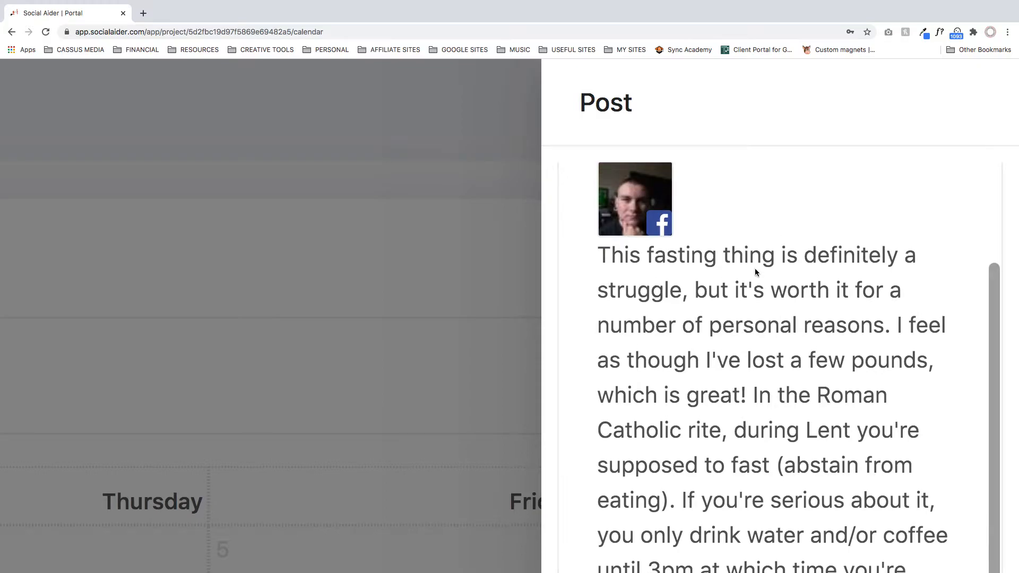
{"action": "scroll", "coordinate": [756, 272], "scroll_direction": "down", "scroll_amount": 8}
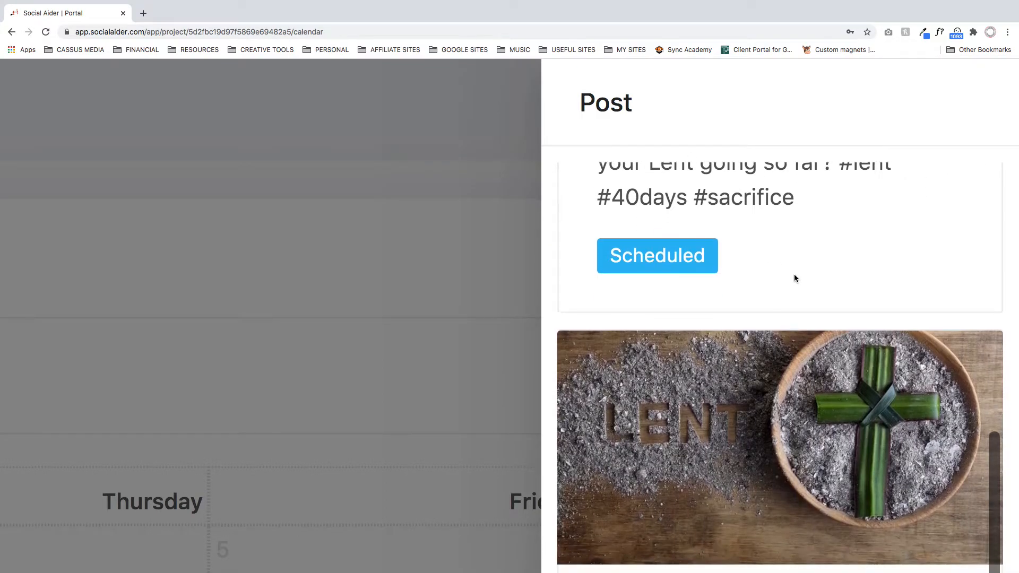
{"action": "scroll", "coordinate": [794, 275], "scroll_direction": "up", "scroll_amount": 3}
{"action": "scroll", "coordinate": [787, 325], "scroll_direction": "down", "scroll_amount": 3}
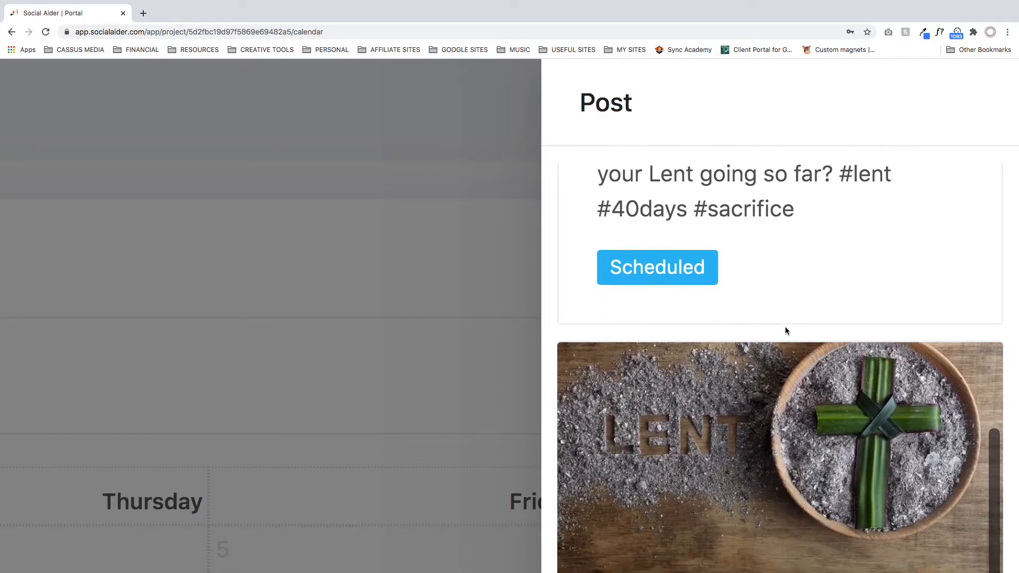
{"action": "scroll", "coordinate": [785, 330], "scroll_direction": "down", "scroll_amount": 6}
{"action": "scroll", "coordinate": [757, 348], "scroll_direction": "down", "scroll_amount": 13}
{"action": "scroll", "coordinate": [756, 349], "scroll_direction": "down", "scroll_amount": 9}
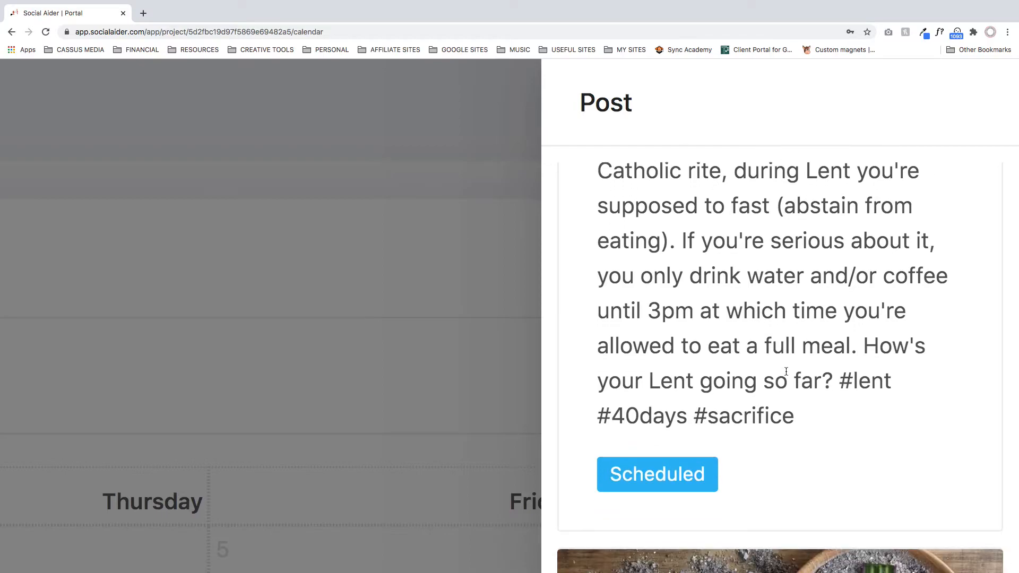
{"action": "scroll", "coordinate": [786, 372], "scroll_direction": "down", "scroll_amount": 20}
{"action": "scroll", "coordinate": [823, 345], "scroll_direction": "up", "scroll_amount": 2}
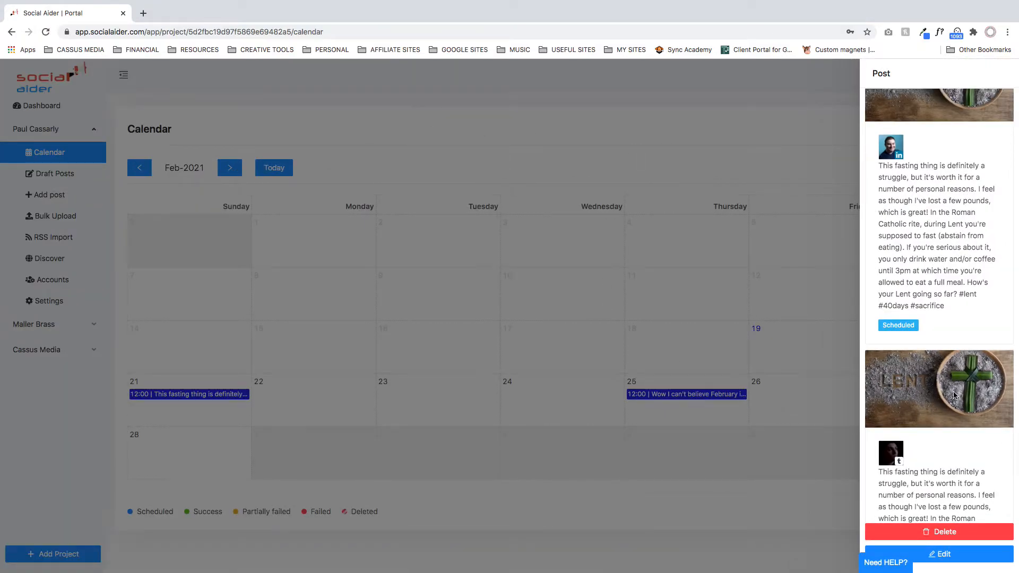
{"action": "left_click", "coordinate": [480, 171]}
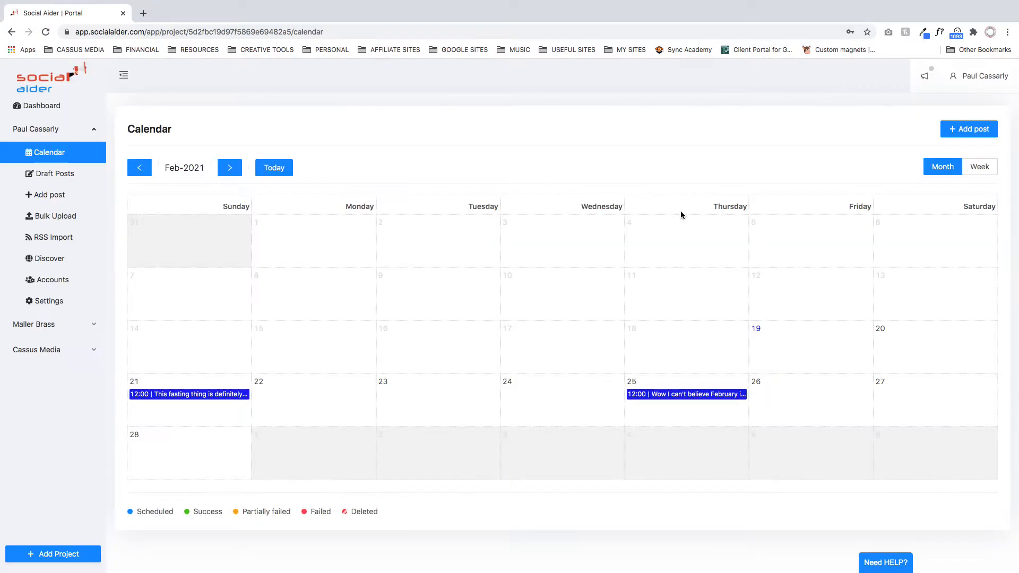
- Examine the post scheduled for February 25, including its image and text for each social account
{"action": "left_click", "coordinate": [680, 399]}
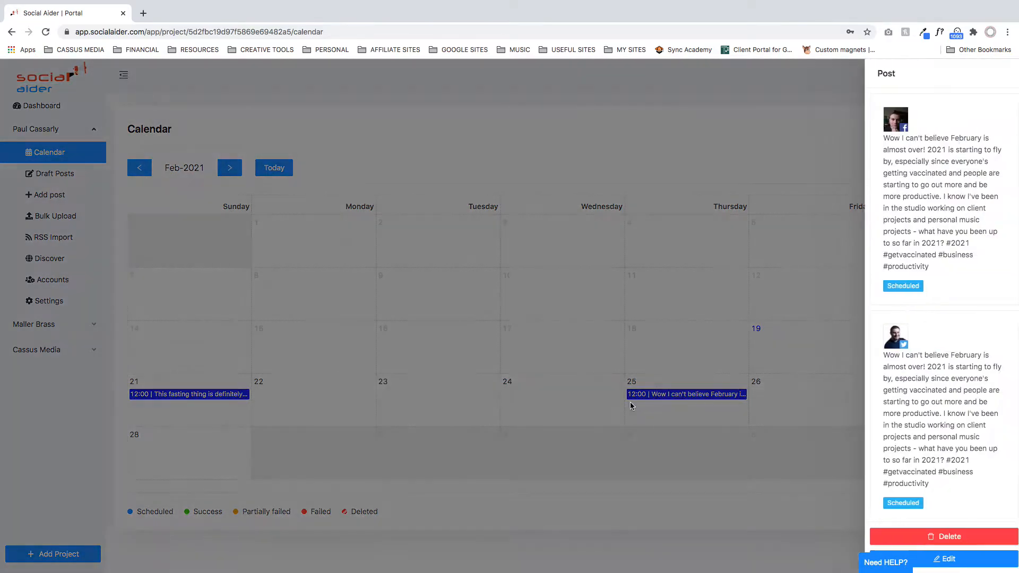
{"action": "scroll", "coordinate": [966, 177], "scroll_direction": "up", "scroll_amount": 5}
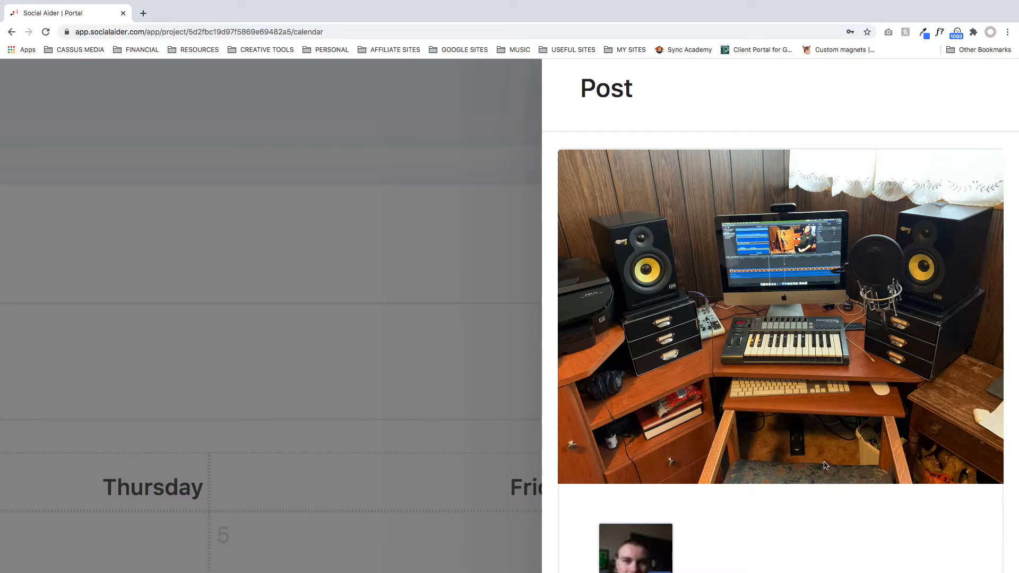
{"action": "scroll", "coordinate": [828, 466], "scroll_direction": "down", "scroll_amount": 1}
{"action": "scroll", "coordinate": [731, 255], "scroll_direction": "down", "scroll_amount": 10}
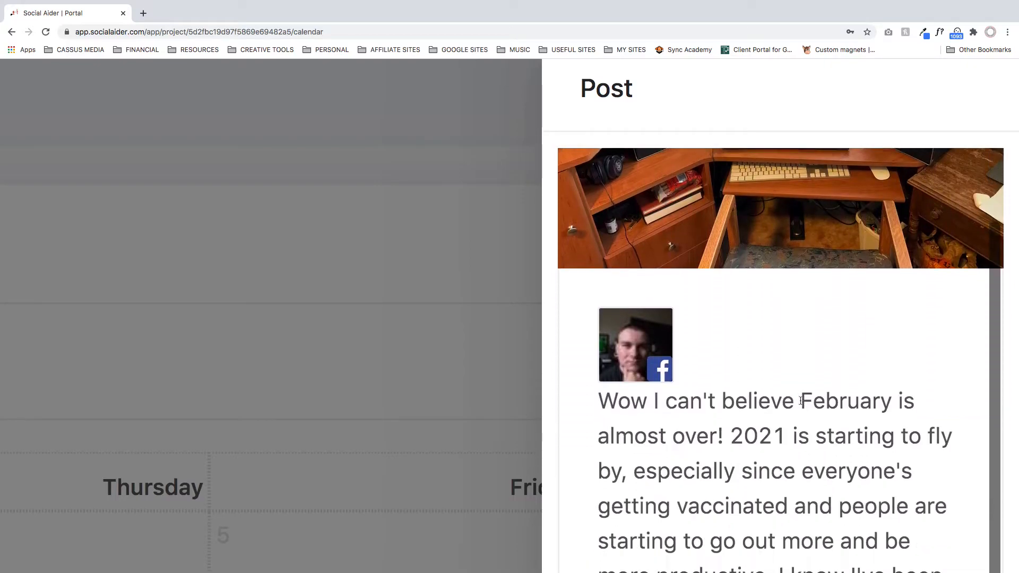
{"action": "scroll", "coordinate": [668, 303], "scroll_direction": "down", "scroll_amount": 15}
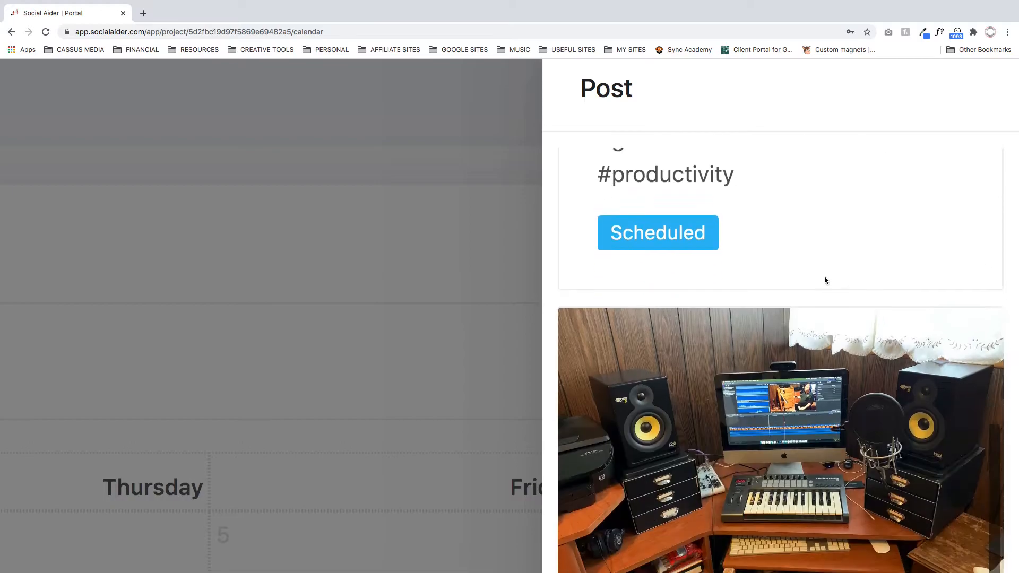
{"action": "scroll", "coordinate": [839, 316], "scroll_direction": "down", "scroll_amount": 15}
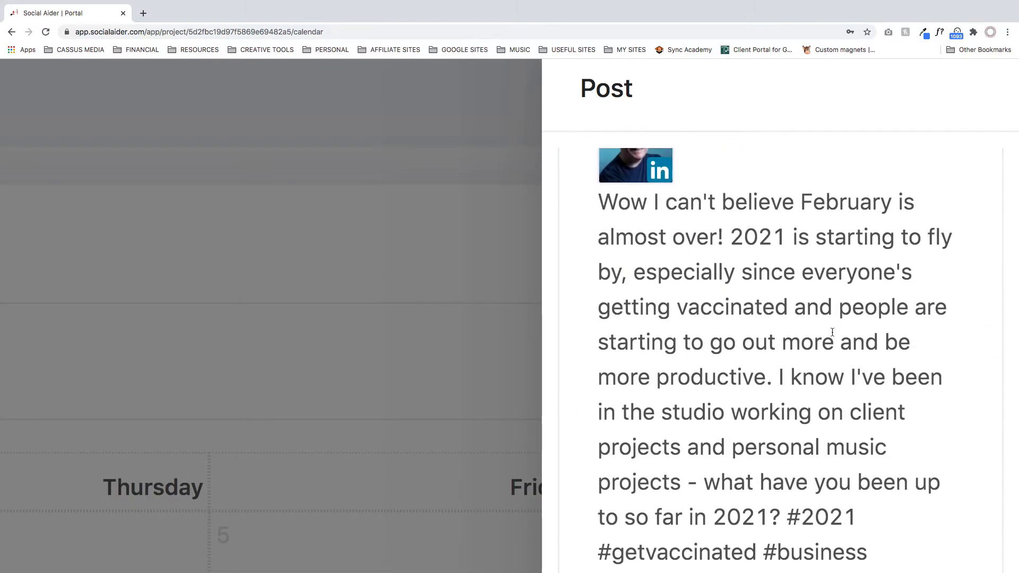
{"action": "scroll", "coordinate": [919, 409], "scroll_direction": "down", "scroll_amount": 15}
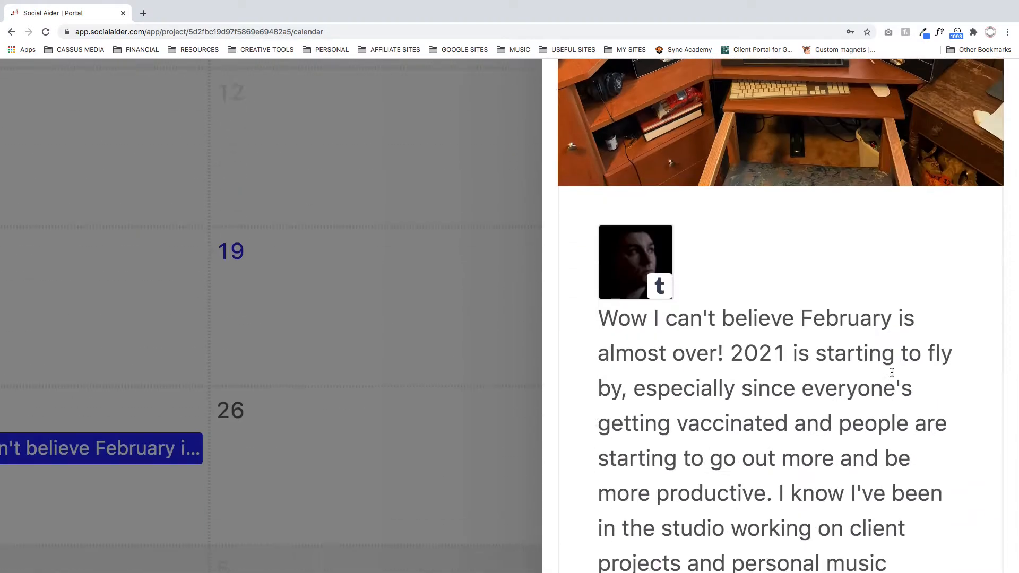
- Read the Tumblr version of the post scheduled for February 25 and close the post's details
{"action": "scroll", "coordinate": [885, 382], "scroll_direction": "down", "scroll_amount": 15}
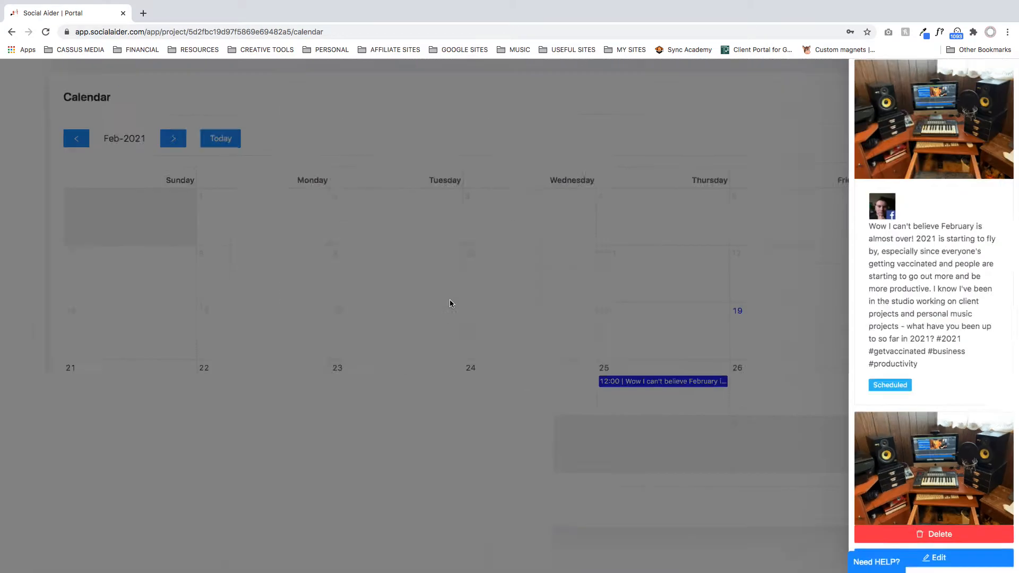
{"action": "left_click", "coordinate": [397, 226]}
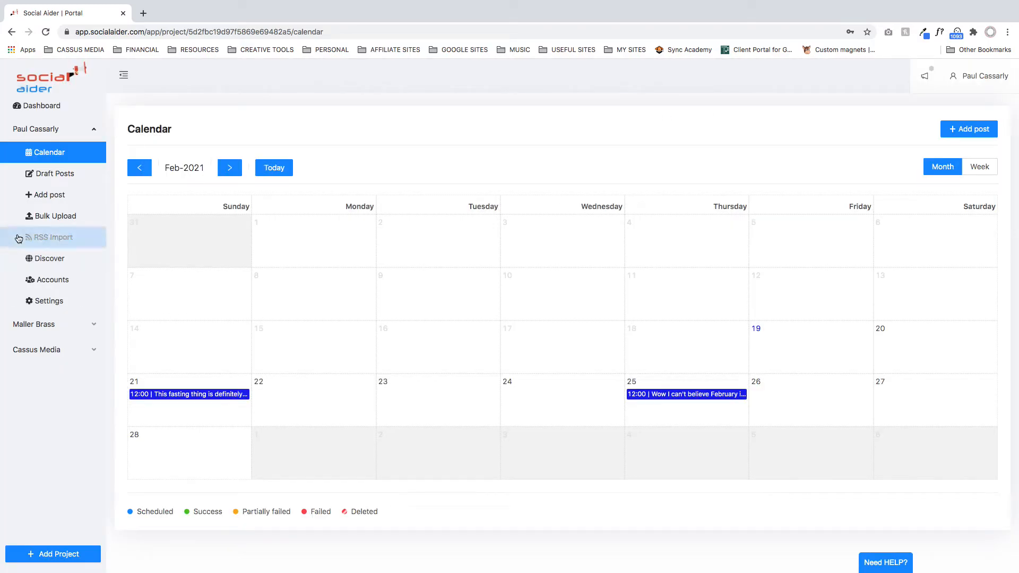
- Open a blank Add RSS Feed form in the first project's RSS import and examine its feed name and feed URL fields
{"action": "left_click", "coordinate": [57, 239]}
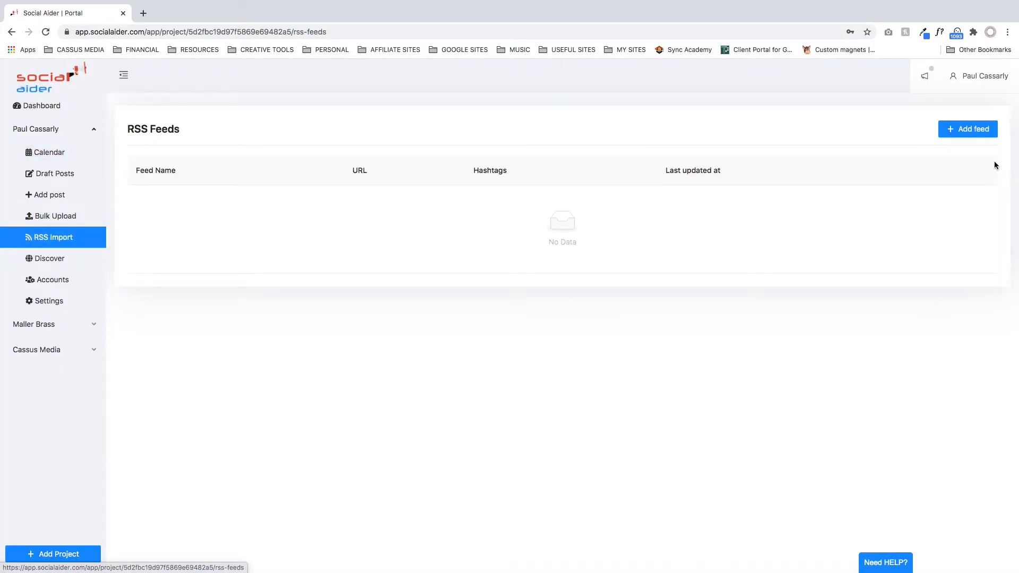
{"action": "left_click", "coordinate": [972, 132]}
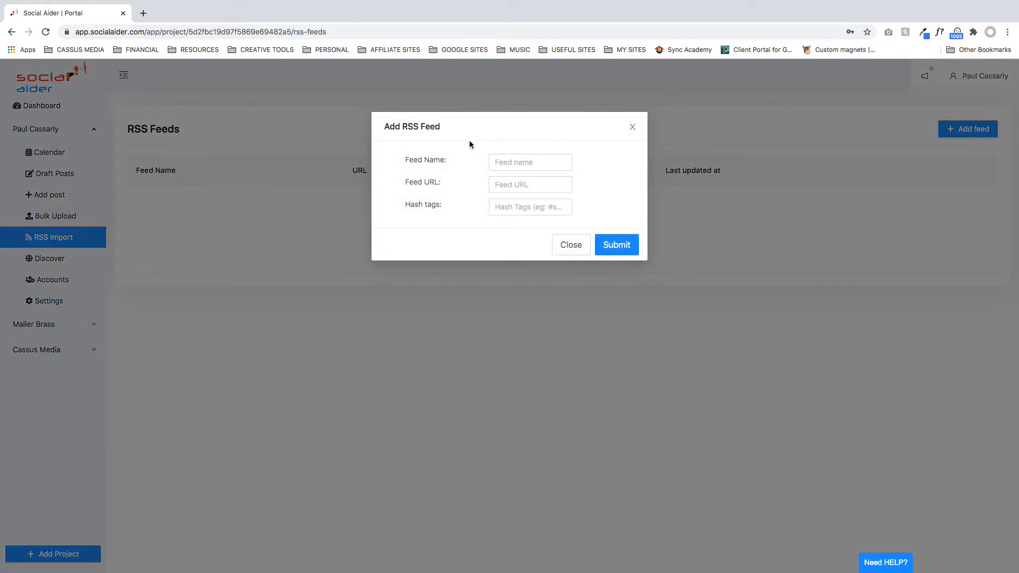
{"action": "left_click", "coordinate": [521, 159]}
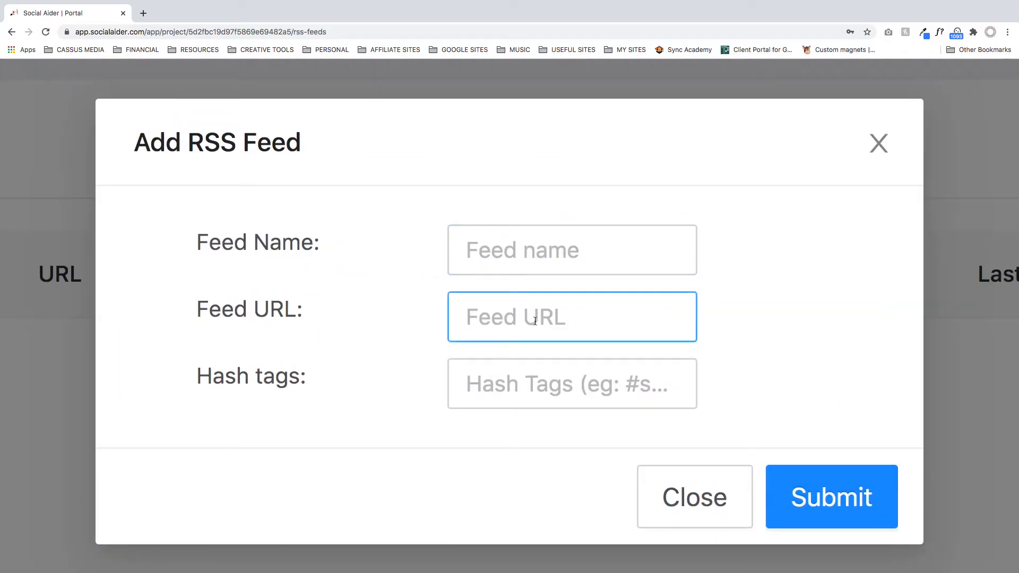
{"action": "left_click", "coordinate": [564, 387]}
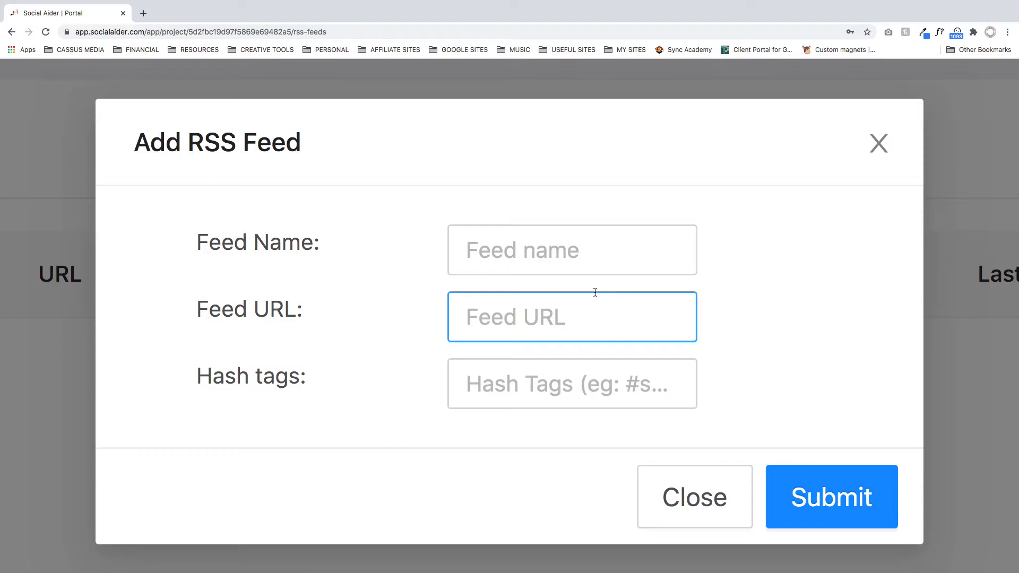
{"action": "left_click", "coordinate": [572, 252]}
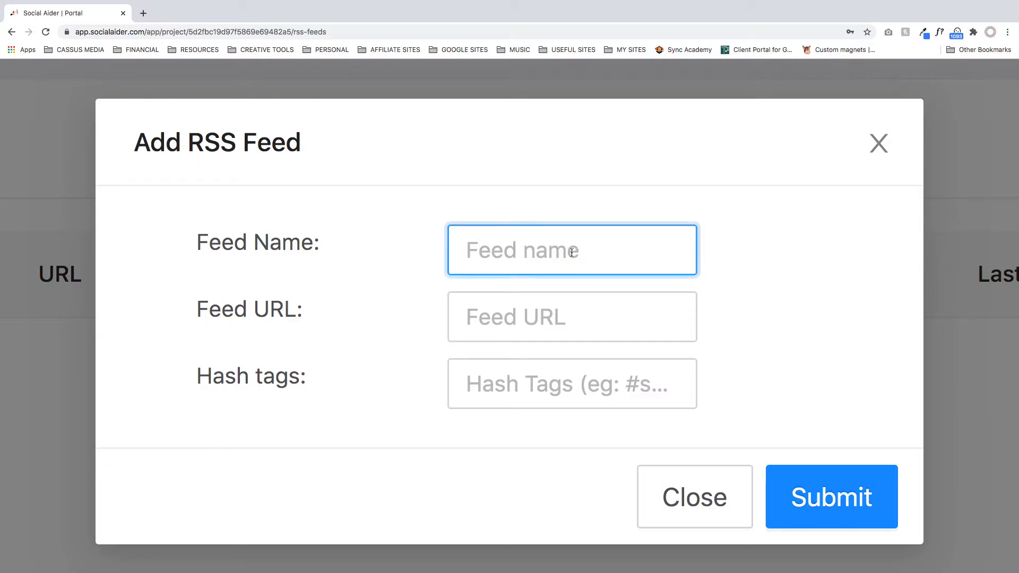
{"action": "left_click", "coordinate": [583, 313]}
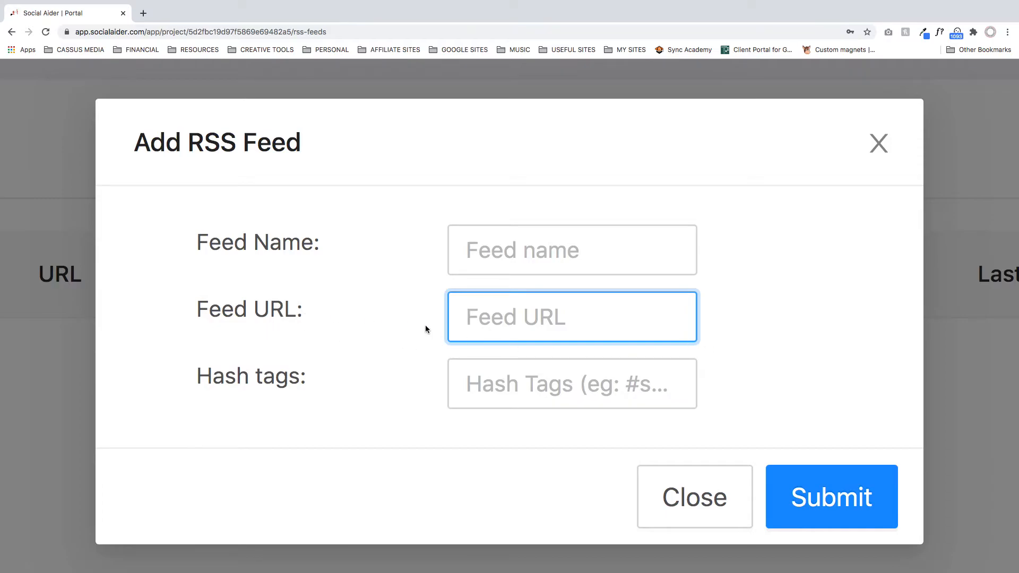
- Search Google in a new tab for "rss feed url" and open the RSS.com article on finding an RSS feed's URL
{"action": "left_click", "coordinate": [142, 13]}
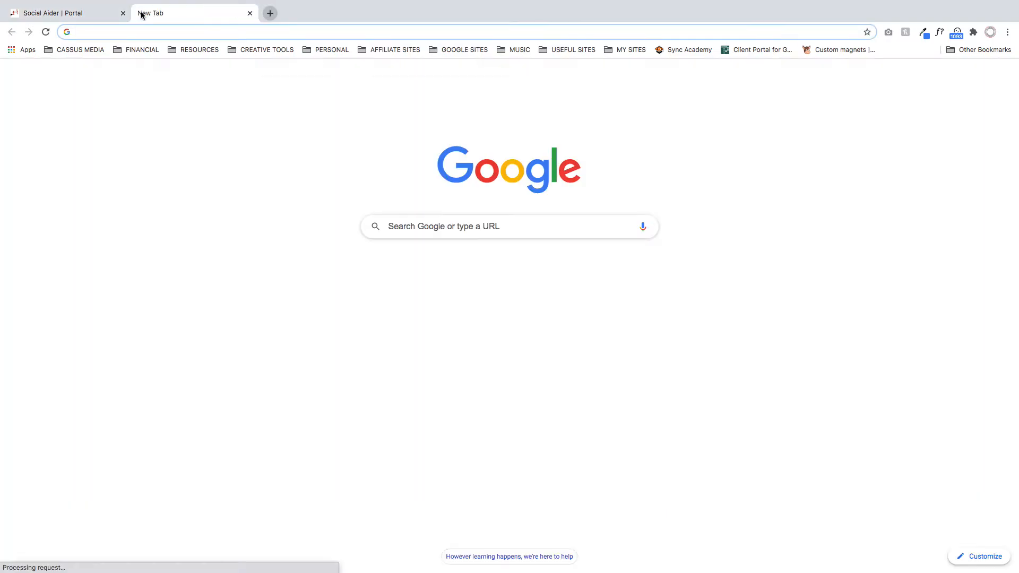
{"action": "type", "text": "rss feed"}
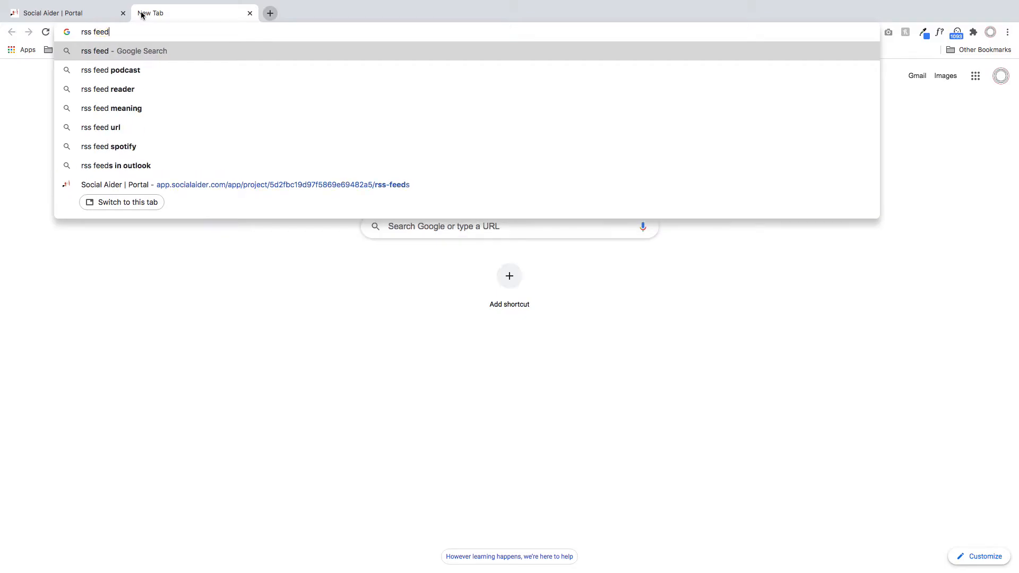
{"action": "type", "text": " url"}
{"action": "key", "text": "Return"}
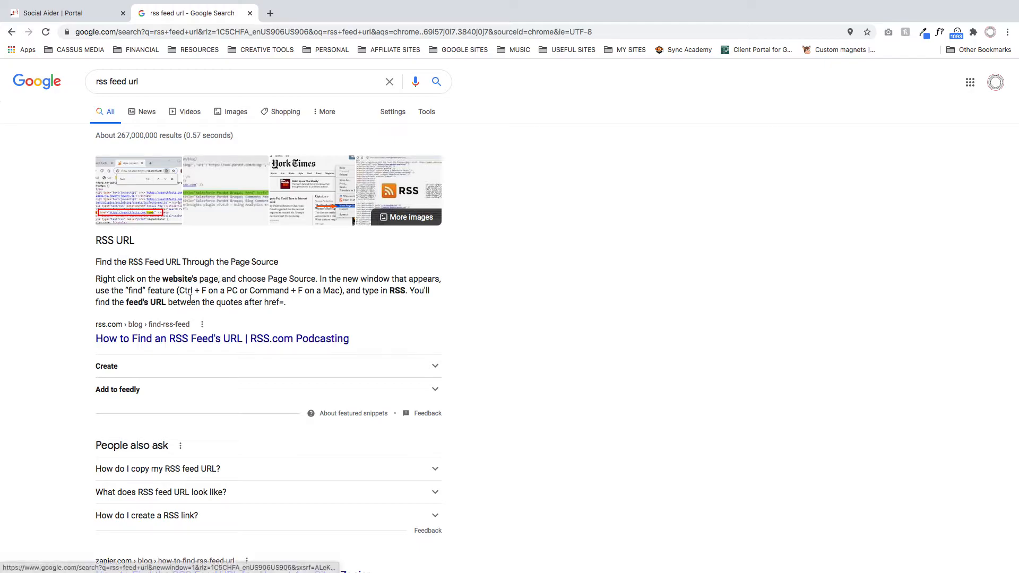
{"action": "left_click", "coordinate": [240, 344]}
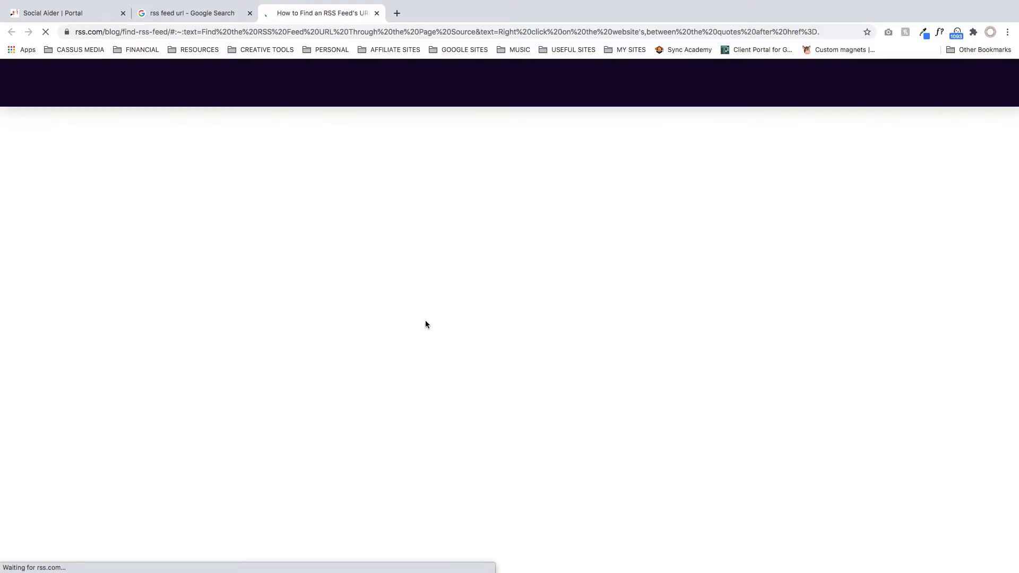
- Read through the RSS.com article's methods for finding a feed URL, including the RSS logo and page source sections
{"action": "scroll", "coordinate": [424, 388], "scroll_direction": "down", "scroll_amount": 14}
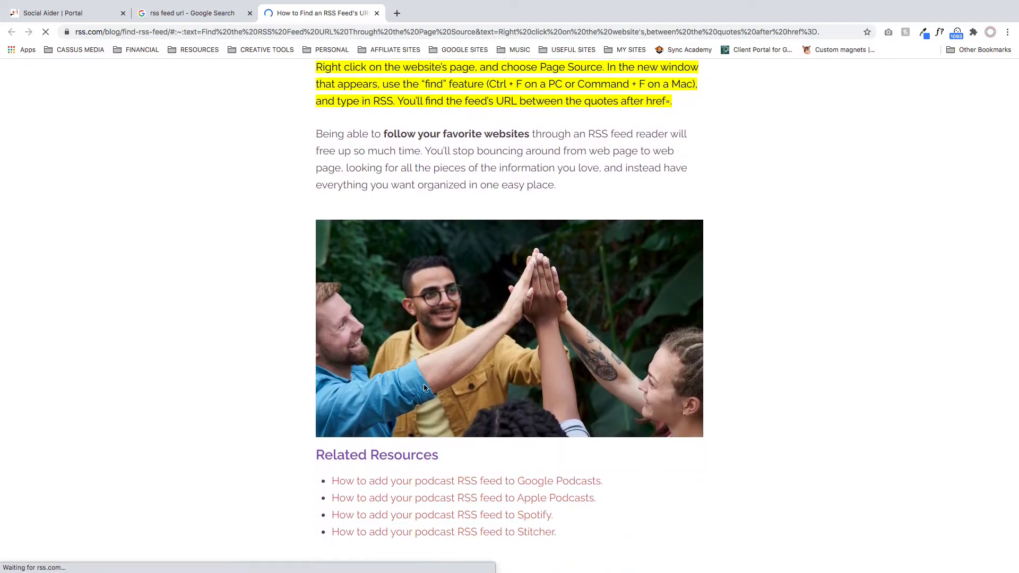
{"action": "scroll", "coordinate": [425, 385], "scroll_direction": "down", "scroll_amount": 14}
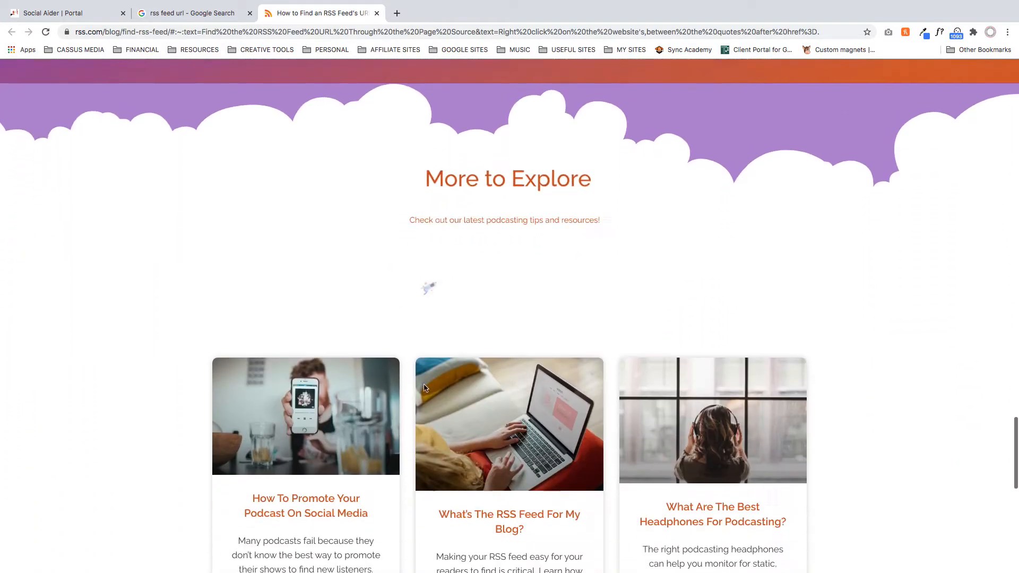
{"action": "scroll", "coordinate": [424, 388], "scroll_direction": "up", "scroll_amount": 20}
{"action": "scroll", "coordinate": [432, 391], "scroll_direction": "down", "scroll_amount": 3}
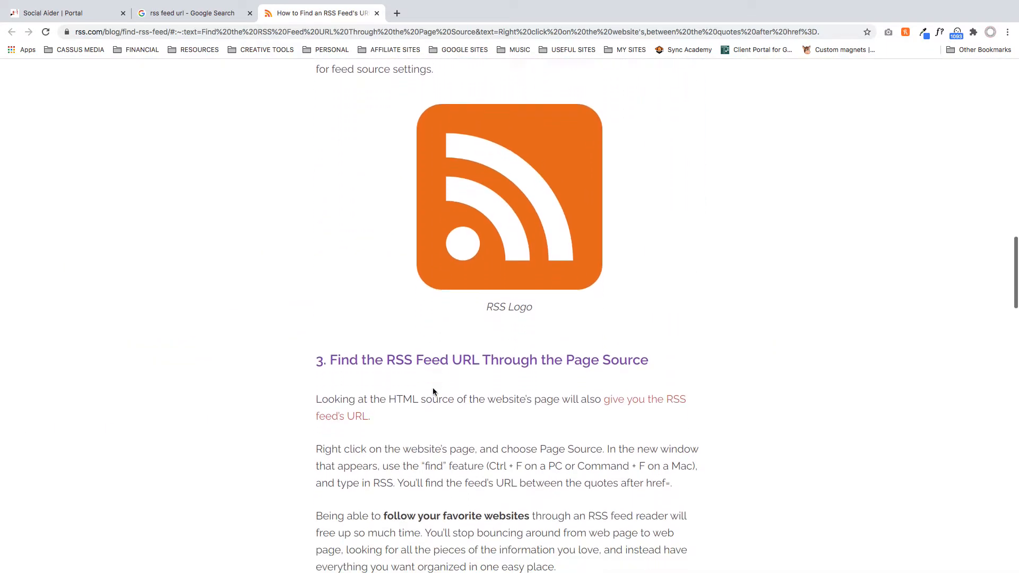
{"action": "scroll", "coordinate": [432, 392], "scroll_direction": "up", "scroll_amount": 2}
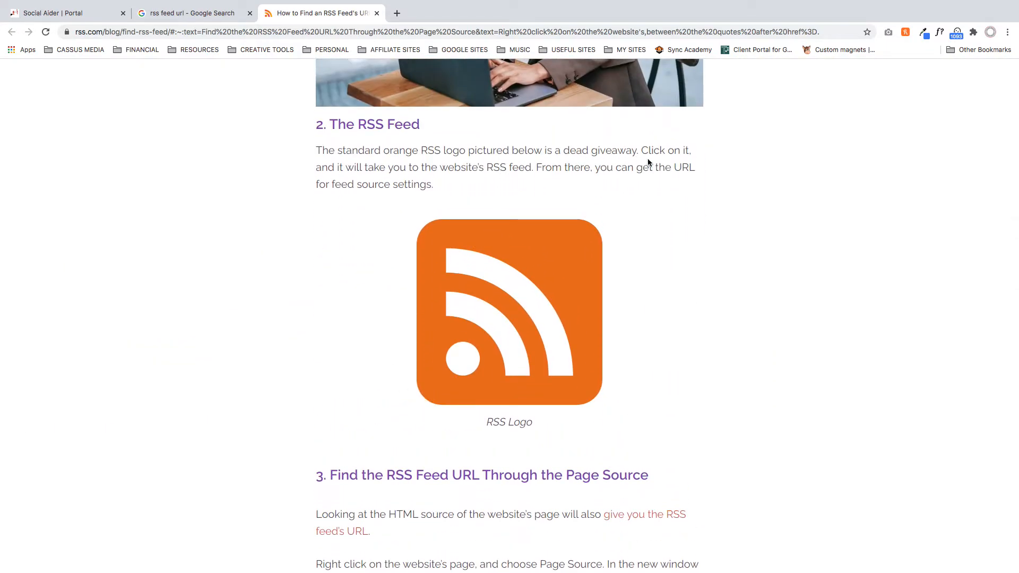
{"action": "scroll", "coordinate": [295, 473], "scroll_direction": "down", "scroll_amount": 5}
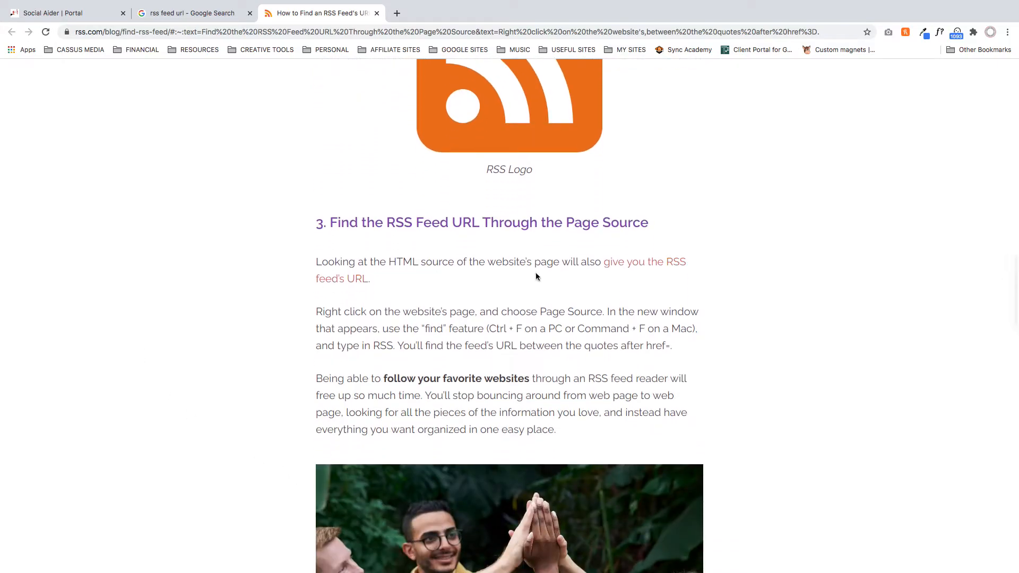
- Open the linked WP RSS Aggregator article on finding an RSS feed, read through its methods and close it
{"action": "left_click", "coordinate": [636, 264]}
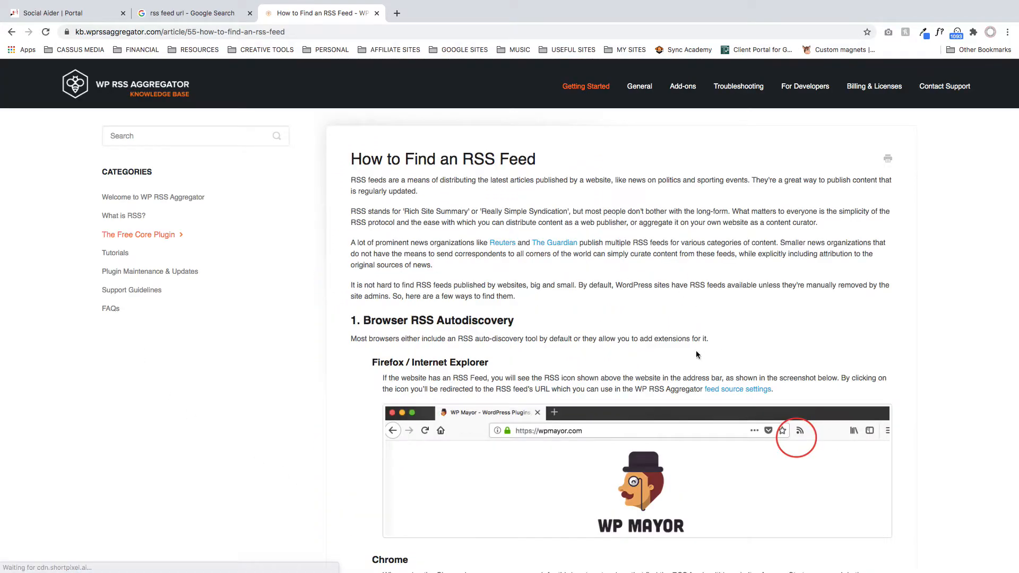
{"action": "scroll", "coordinate": [484, 368], "scroll_direction": "down", "scroll_amount": 8}
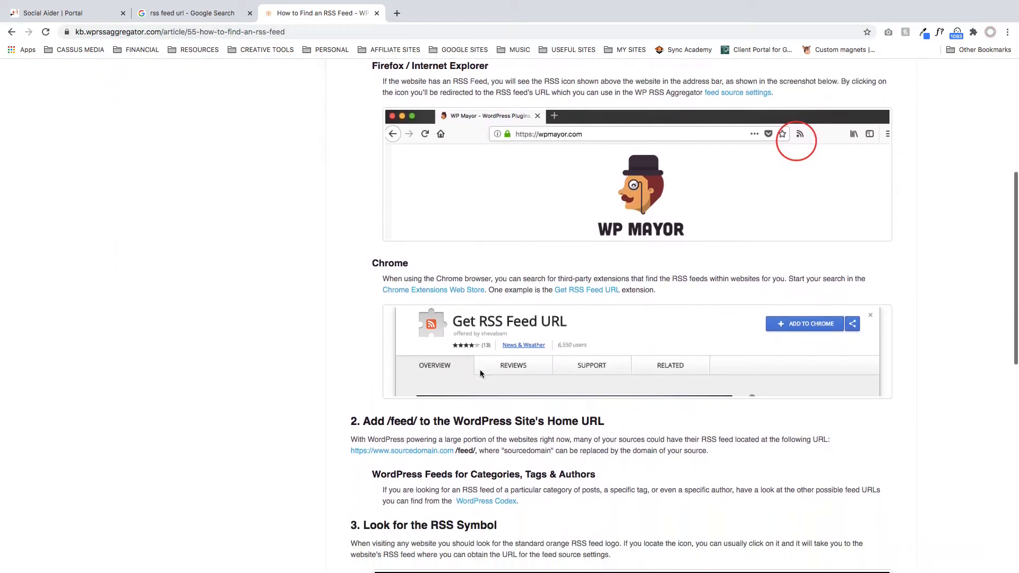
{"action": "scroll", "coordinate": [509, 329], "scroll_direction": "down", "scroll_amount": 1}
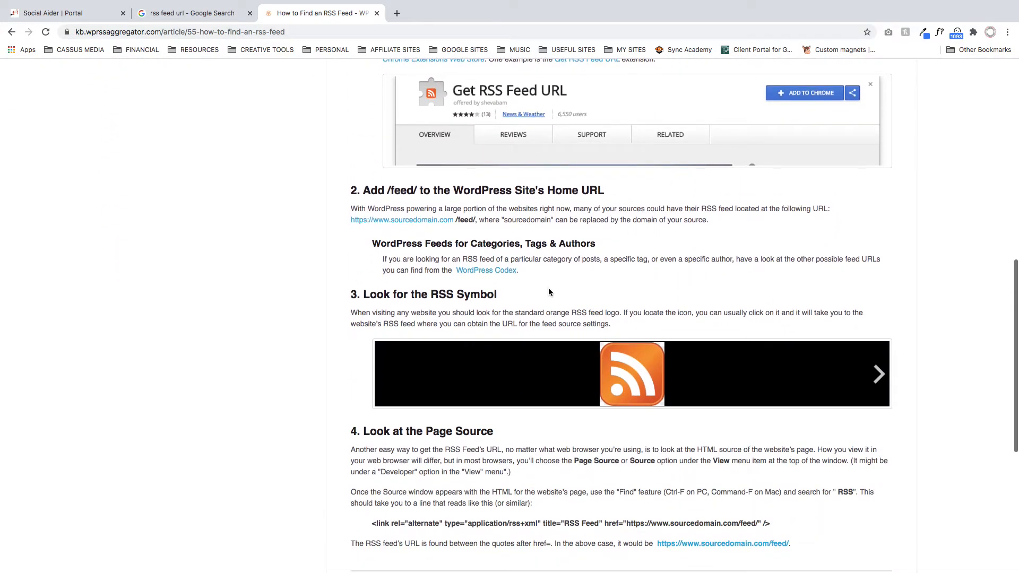
{"action": "left_click", "coordinate": [377, 12]}
- Return to Social Aider's Add RSS Feed form, examine the hash tags field and close the form without adding a feed
{"action": "left_click", "coordinate": [79, 17]}
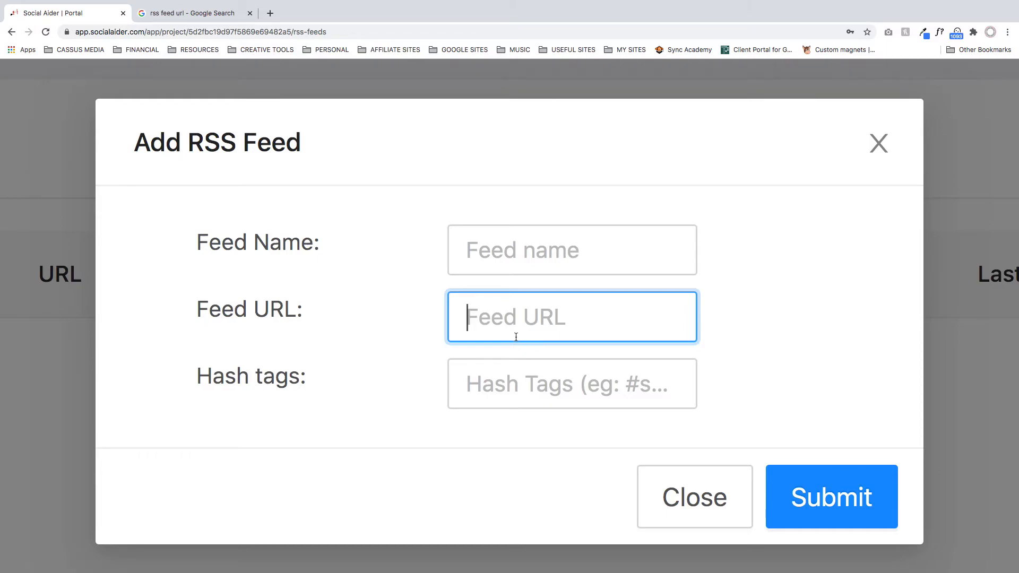
{"action": "key", "text": "Tab"}
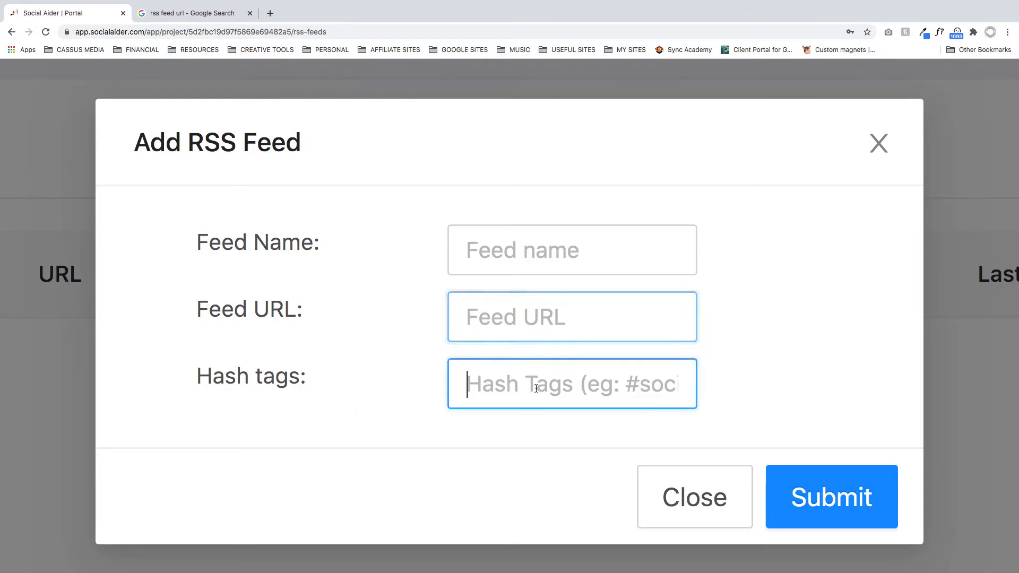
{"action": "scroll", "coordinate": [579, 388], "scroll_direction": "right", "scroll_amount": 3}
{"action": "scroll", "coordinate": [557, 386], "scroll_direction": "right", "scroll_amount": 2}
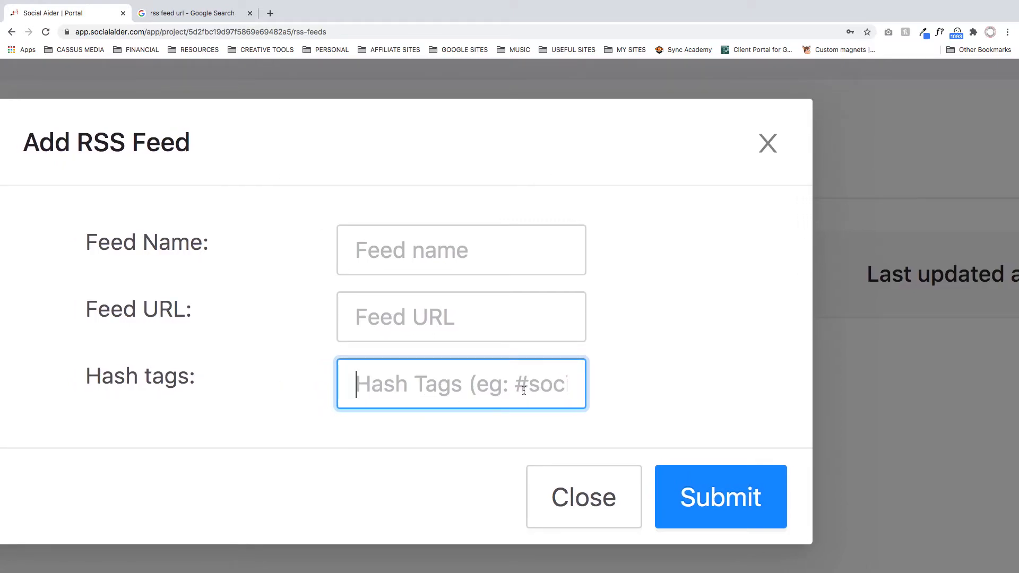
{"action": "scroll", "coordinate": [285, 282], "scroll_direction": "left", "scroll_amount": 2}
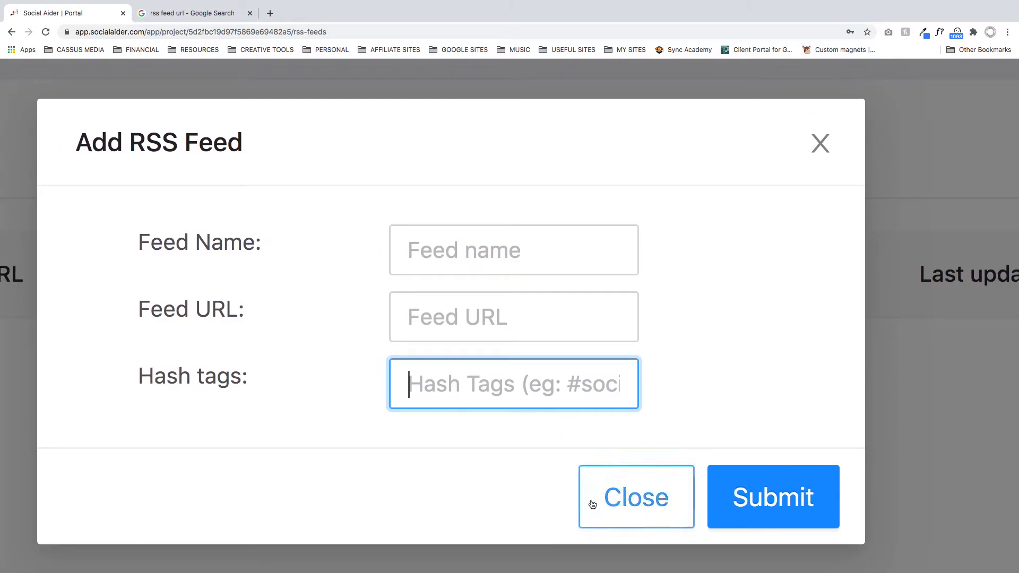
{"action": "left_click", "coordinate": [615, 499]}
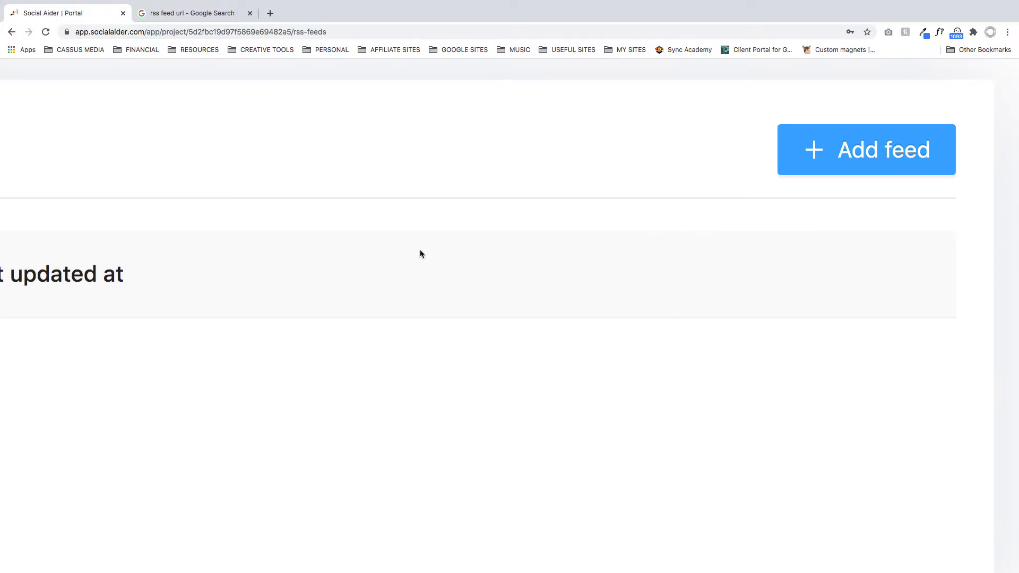
{"action": "scroll", "coordinate": [405, 250], "scroll_direction": "down", "scroll_amount": 5}
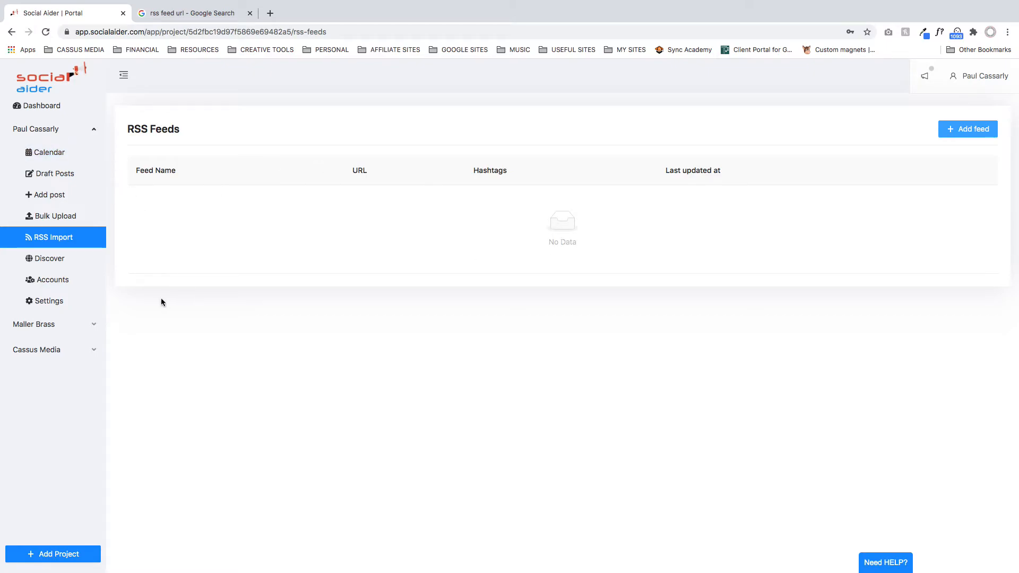
- Search the first project's Discover page for content on "search engine optimization"
{"action": "left_click", "coordinate": [61, 264]}
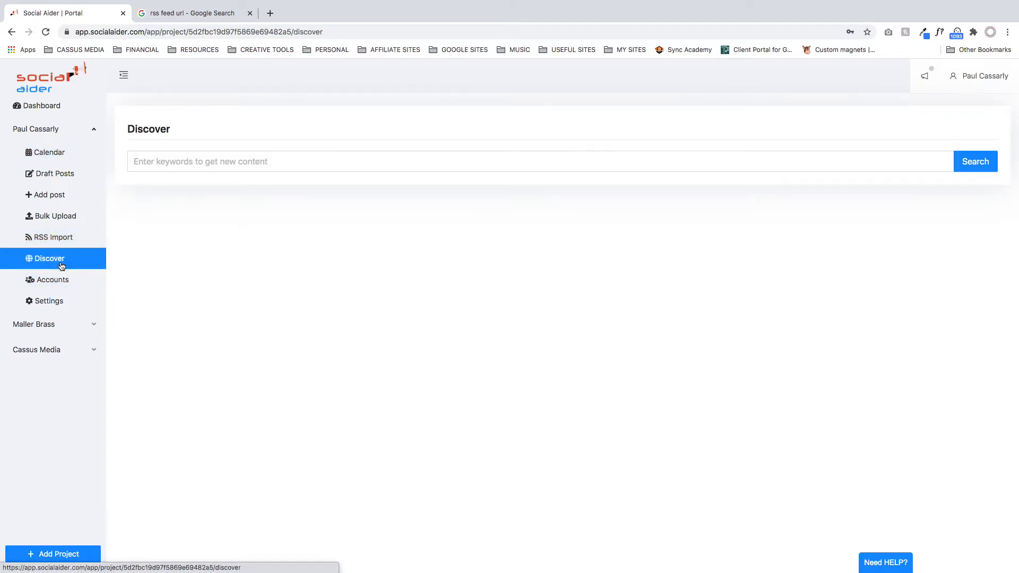
{"action": "left_click", "coordinate": [187, 165]}
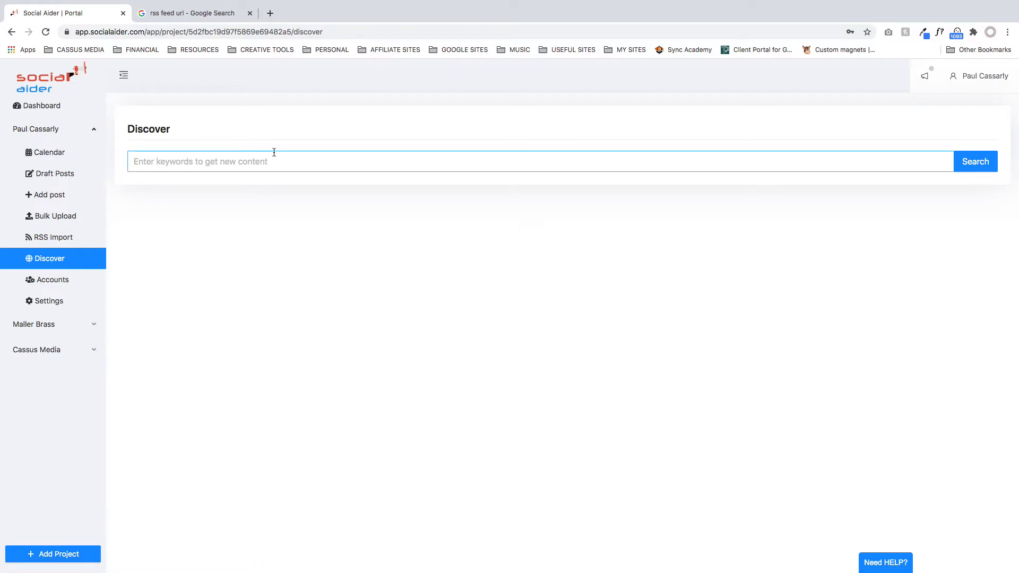
{"action": "left_click", "coordinate": [284, 164]}
{"action": "type", "text": "search engin"}
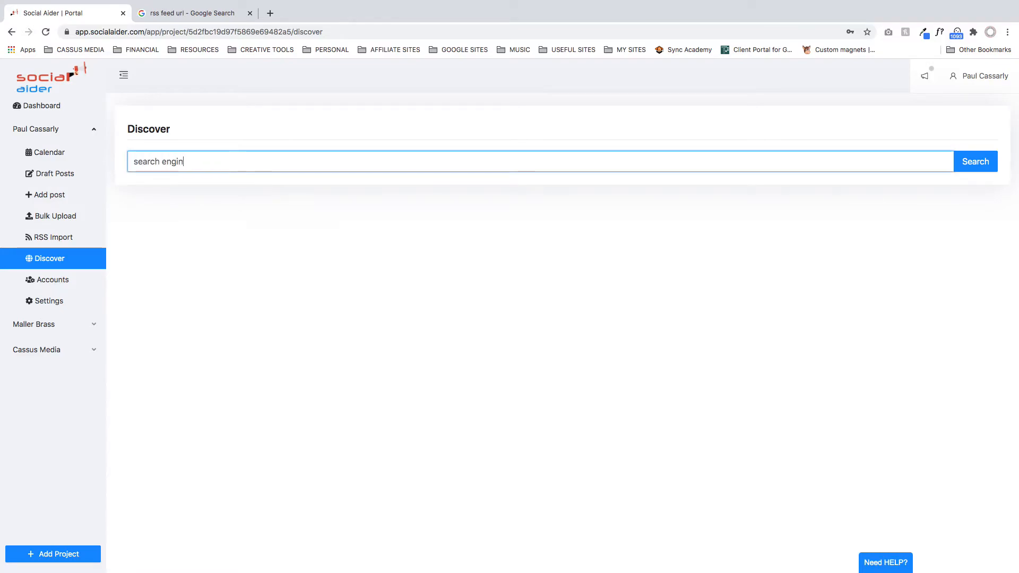
{"action": "type", "text": "e optimization"}
{"action": "left_click", "coordinate": [988, 167]}
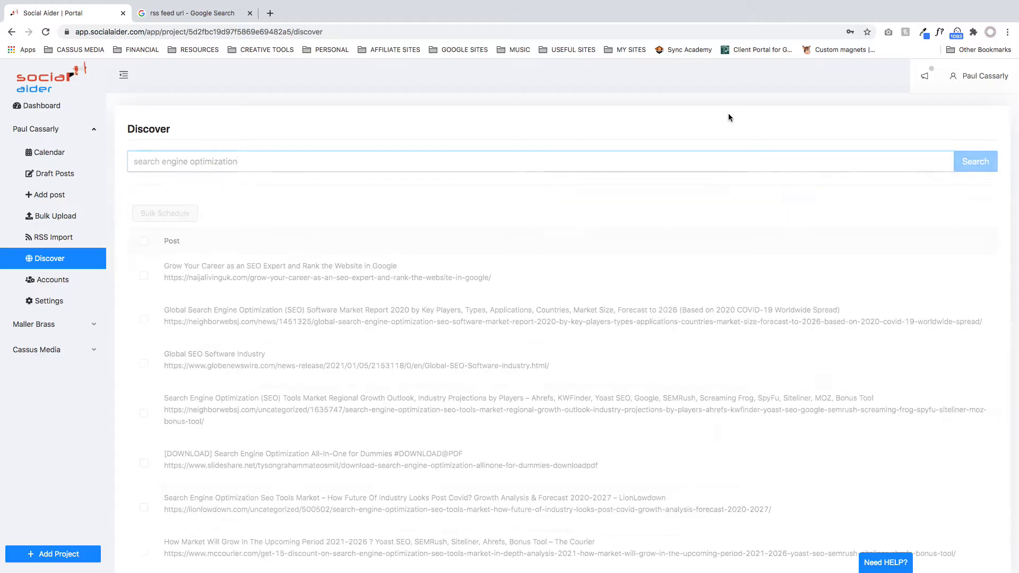
- Look over the discovered posts, copy the URL of "Grow Your Career as an SEO Expert" and load it in a new tab
{"action": "scroll", "coordinate": [694, 199], "scroll_direction": "down", "scroll_amount": 3}
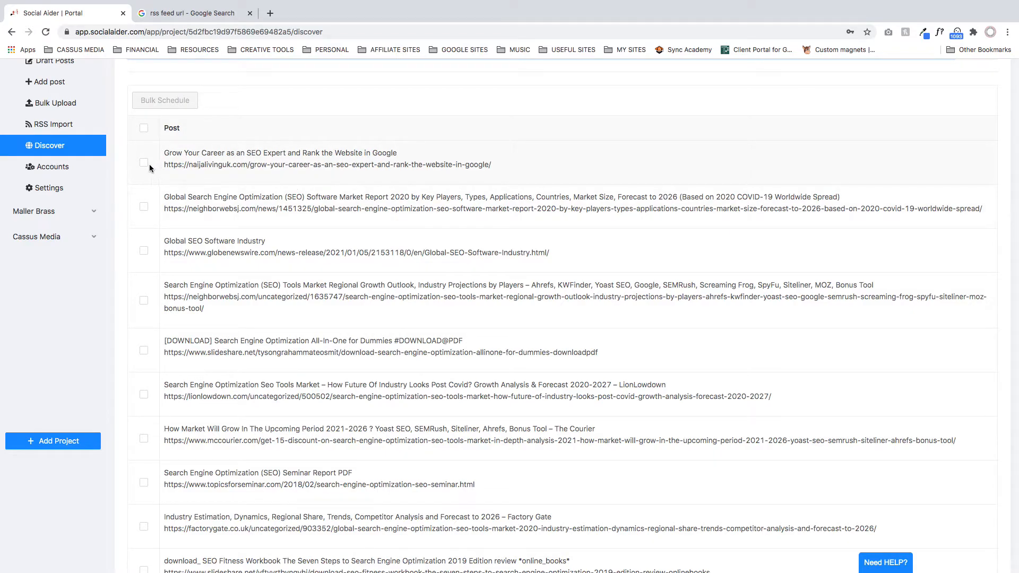
{"action": "scroll", "coordinate": [221, 167], "scroll_direction": "up", "scroll_amount": 3}
{"action": "scroll", "coordinate": [232, 289], "scroll_direction": "left", "scroll_amount": 3}
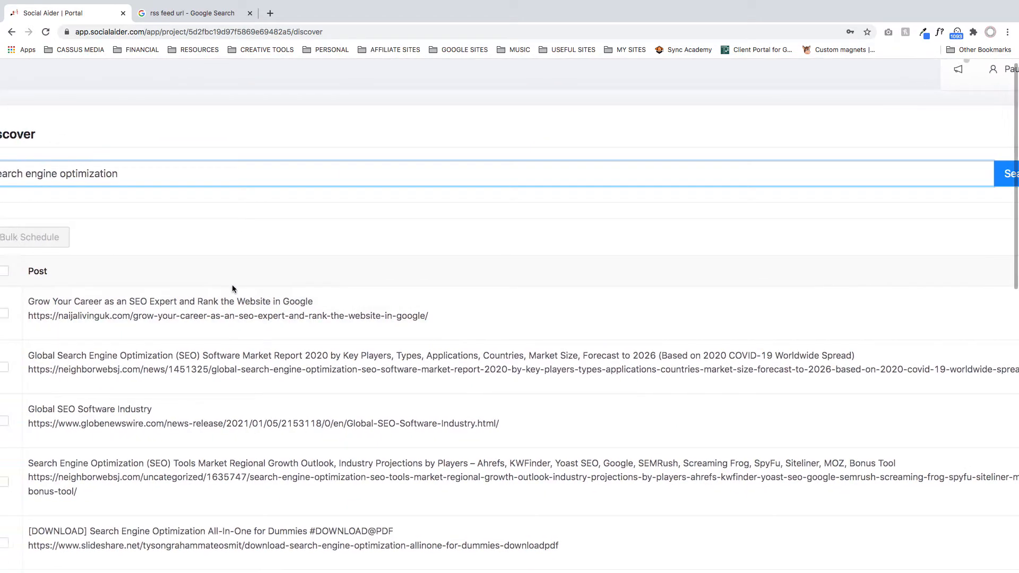
{"action": "left_click", "coordinate": [142, 316]}
{"action": "left_click", "coordinate": [141, 317]}
{"action": "left_click_drag", "start_coordinate": [139, 316], "coordinate": [541, 316]}
{"action": "key", "text": "super+c"}
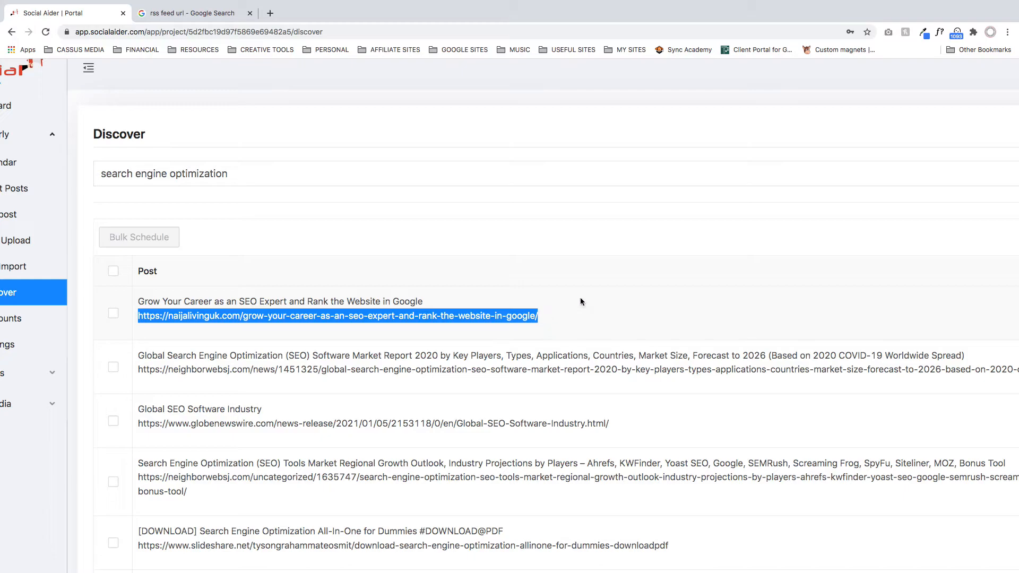
{"action": "left_click", "coordinate": [270, 12]}
{"action": "key", "text": "super+v"}
{"action": "key", "text": "Return"}
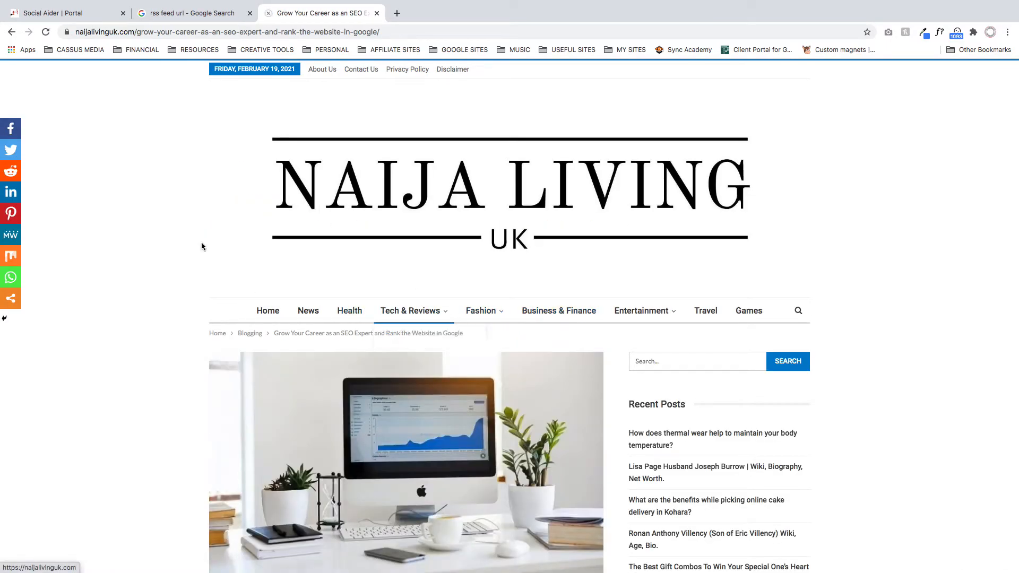
- Read through the Naija Living article about growing a career as an SEO expert down to its author section
{"action": "scroll", "coordinate": [201, 242], "scroll_direction": "down", "scroll_amount": 7}
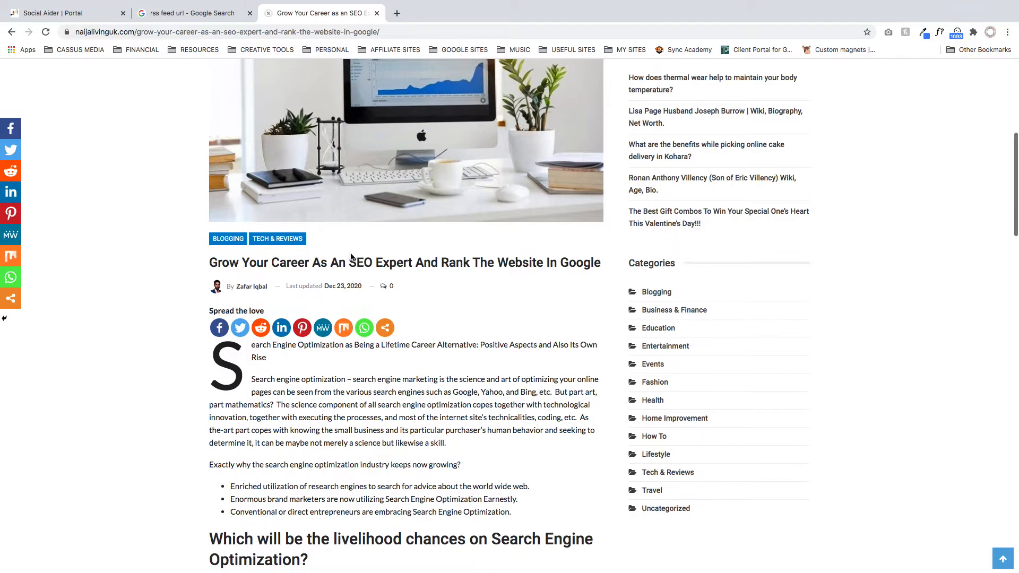
{"action": "scroll", "coordinate": [556, 342], "scroll_direction": "down", "scroll_amount": 6}
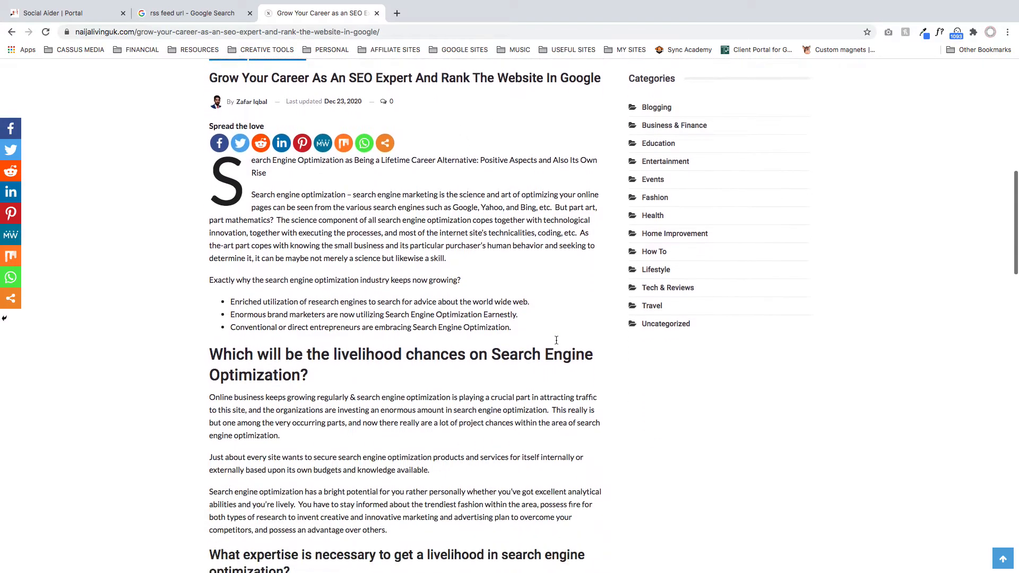
{"action": "scroll", "coordinate": [448, 226], "scroll_direction": "down", "scroll_amount": 20}
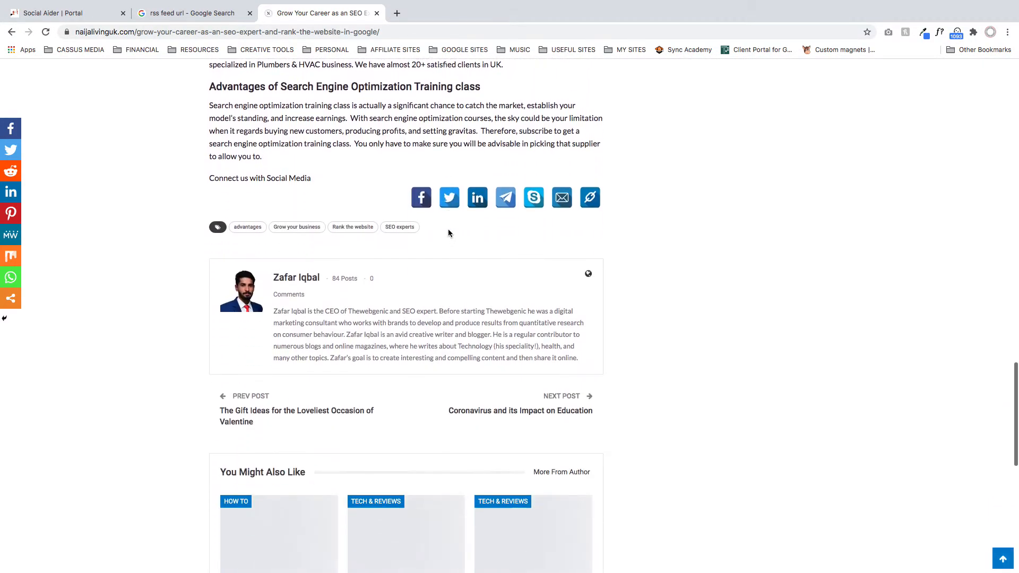
- Examine the author biography below the SEO career article and close the article to return to Social Aider
{"action": "scroll", "coordinate": [469, 282], "scroll_direction": "up", "scroll_amount": 6}
{"action": "scroll", "coordinate": [472, 280], "scroll_direction": "up", "scroll_amount": 13}
{"action": "scroll", "coordinate": [473, 281], "scroll_direction": "down", "scroll_amount": 9}
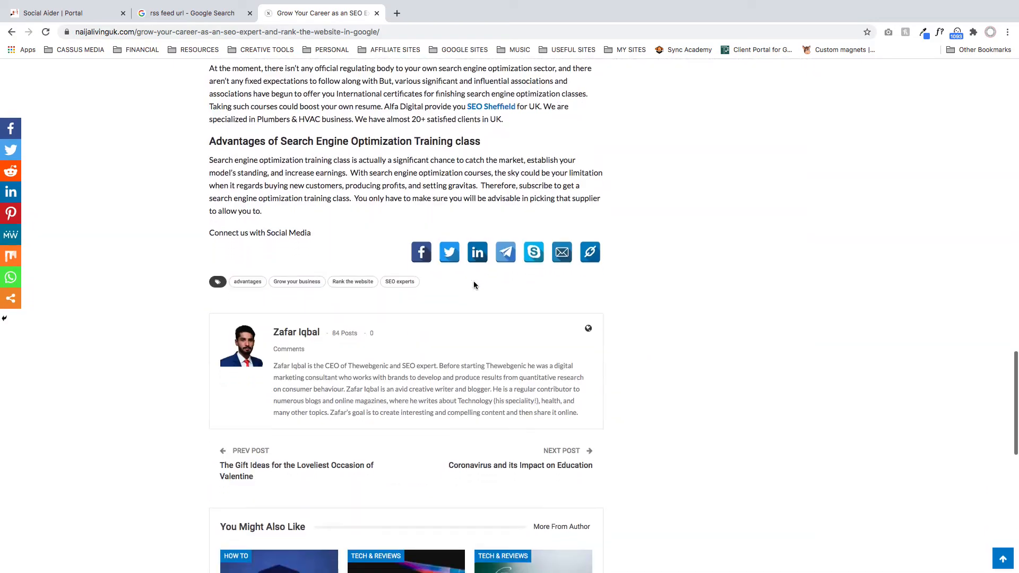
{"action": "scroll", "coordinate": [297, 359], "scroll_direction": "up", "scroll_amount": 5}
{"action": "scroll", "coordinate": [297, 361], "scroll_direction": "up", "scroll_amount": 2}
{"action": "scroll", "coordinate": [336, 294], "scroll_direction": "left", "scroll_amount": 5}
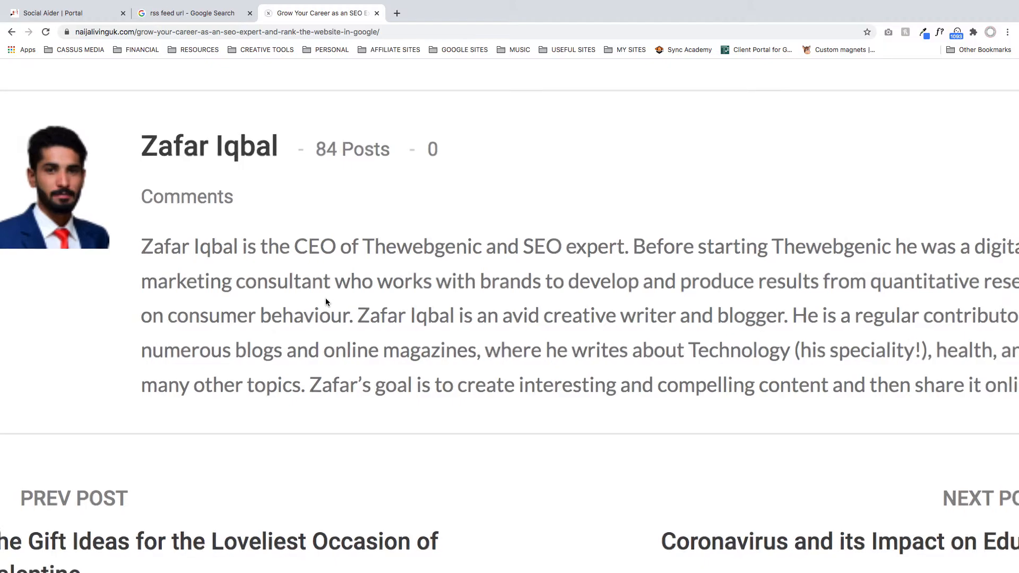
{"action": "scroll", "coordinate": [326, 298], "scroll_direction": "down", "scroll_amount": 5}
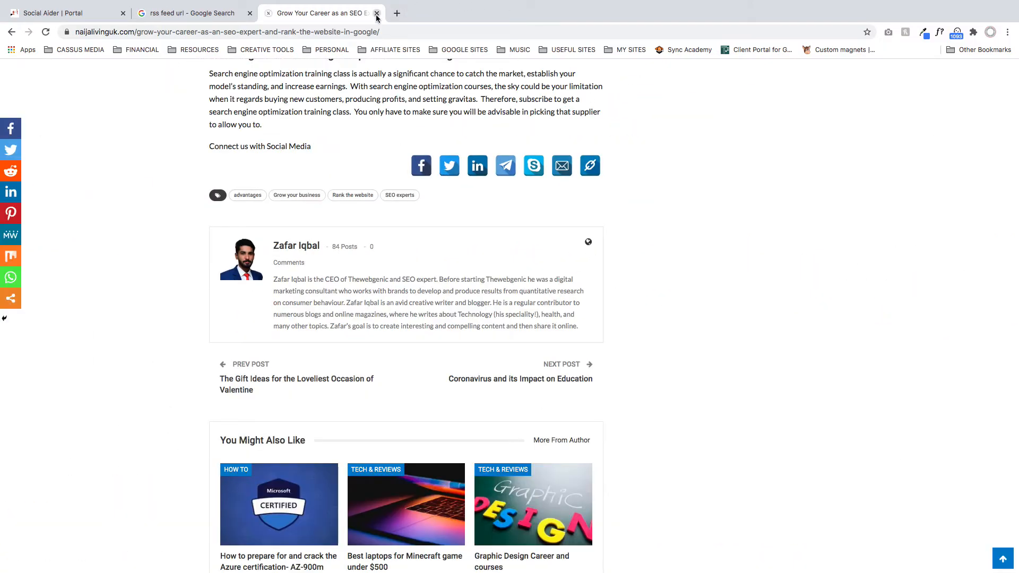
{"action": "left_click", "coordinate": [377, 13]}
- Start a bulk schedule for the discovered post "Grow Your Career as an SEO Expert" with the hashtag #seo
{"action": "left_click", "coordinate": [372, 242]}
{"action": "left_click", "coordinate": [113, 318]}
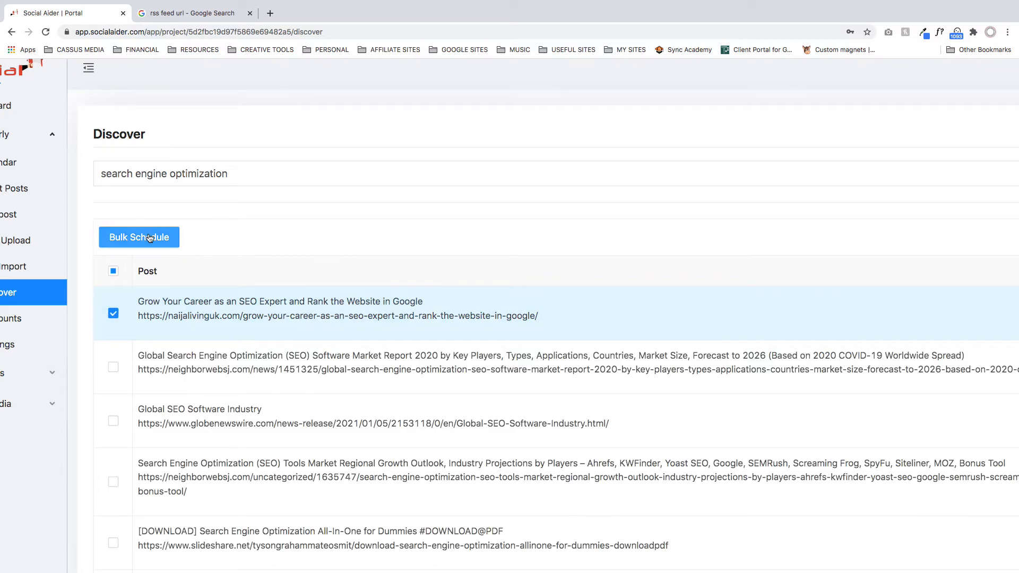
{"action": "left_click", "coordinate": [148, 238]}
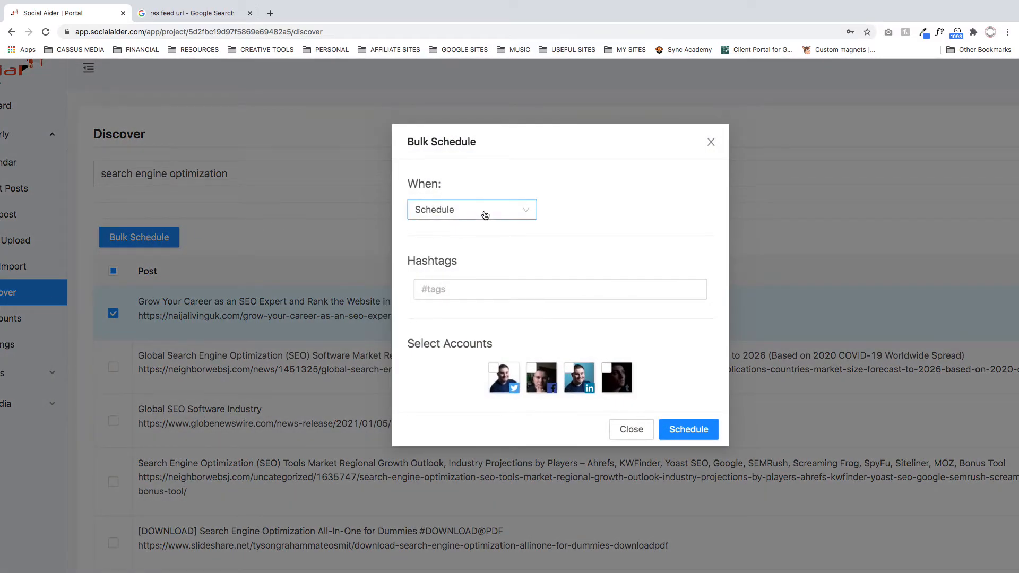
{"action": "left_click", "coordinate": [476, 288]}
{"action": "type", "text": "#seo"}
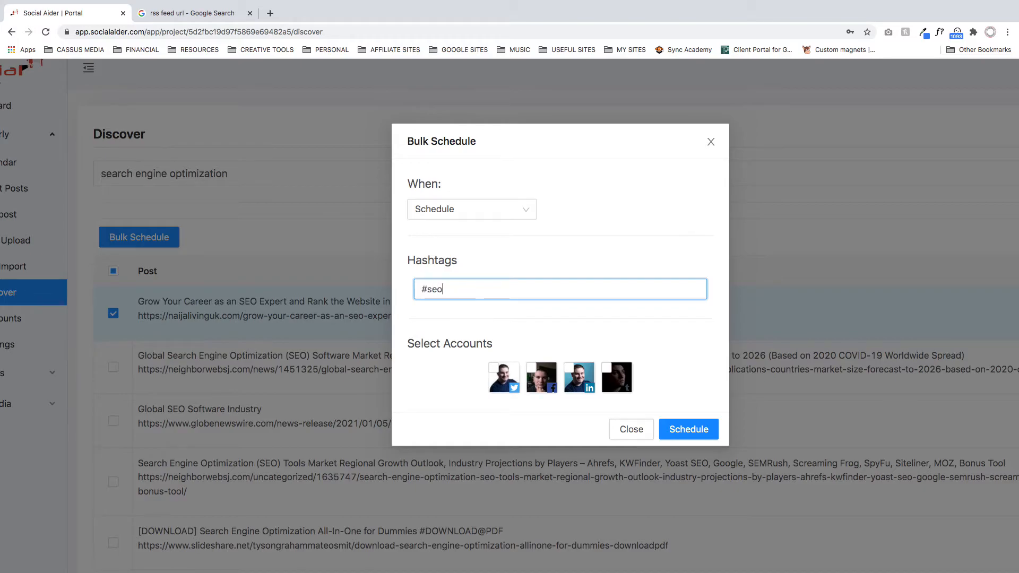
- Choose all four social accounts for the bulk schedule and try to submit it without a schedule type
{"action": "left_click", "coordinate": [507, 375]}
{"action": "left_click", "coordinate": [540, 374]}
{"action": "left_click", "coordinate": [575, 373]}
{"action": "left_click", "coordinate": [610, 373]}
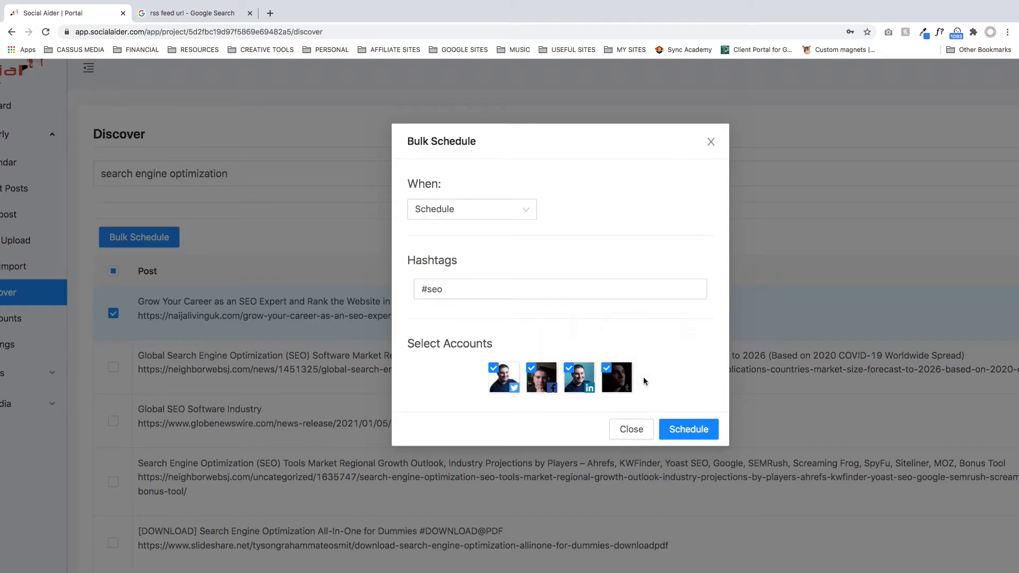
{"action": "left_click", "coordinate": [700, 433]}
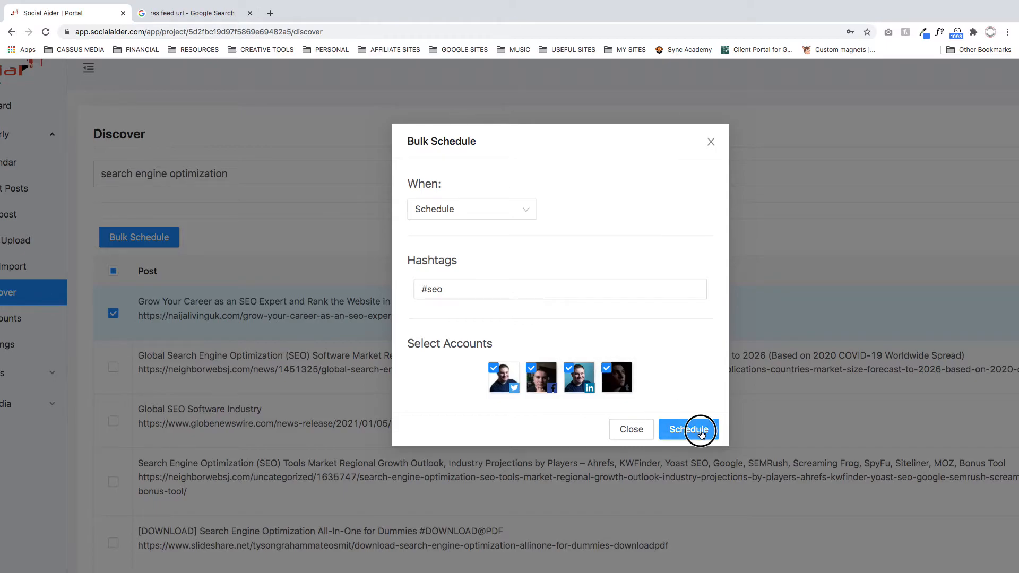
{"action": "scroll", "coordinate": [706, 247], "scroll_direction": "right", "scroll_amount": 6}
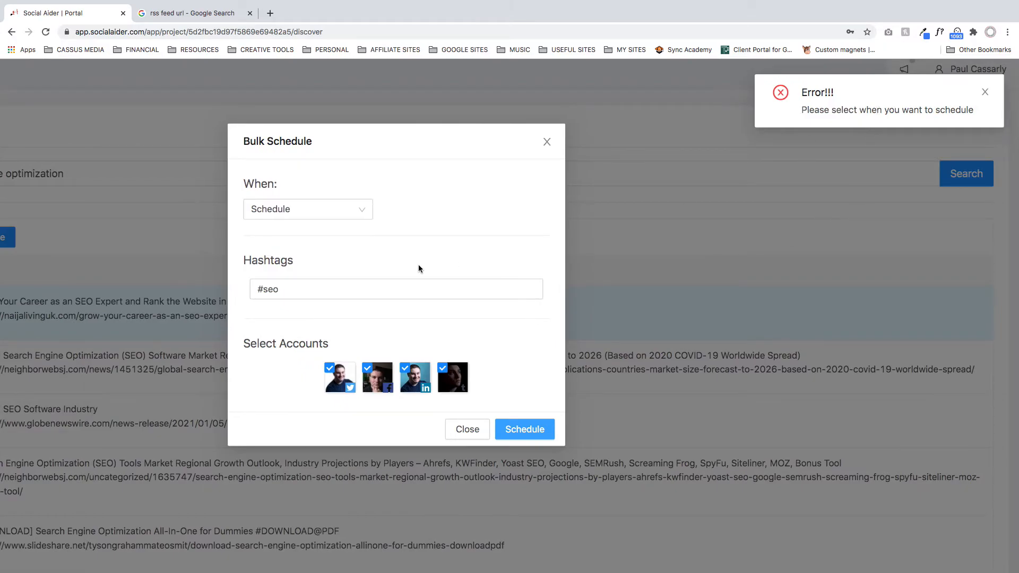
- Set the bulk schedule to Everyday, inspect its time setting and close the form without scheduling the post
{"action": "scroll", "coordinate": [417, 264], "scroll_direction": "left", "scroll_amount": 4}
{"action": "left_click", "coordinate": [419, 213]}
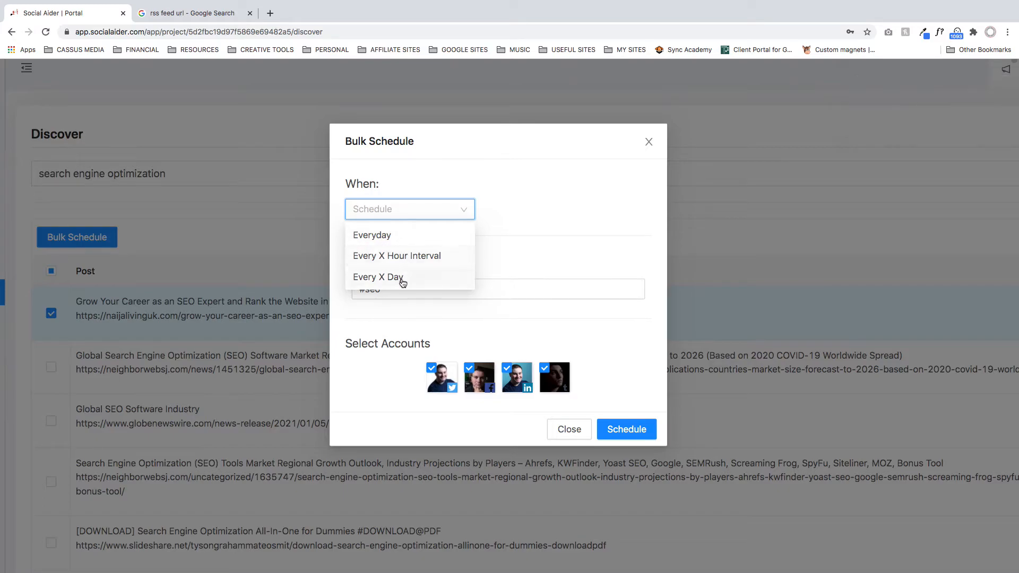
{"action": "left_click", "coordinate": [389, 234]}
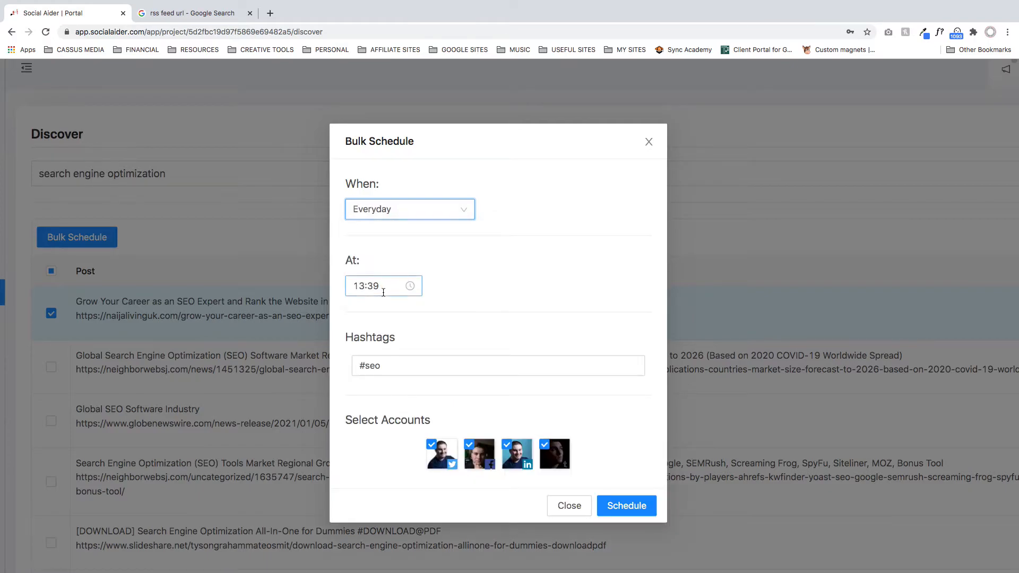
{"action": "scroll", "coordinate": [491, 398], "scroll_direction": "down", "scroll_amount": 3}
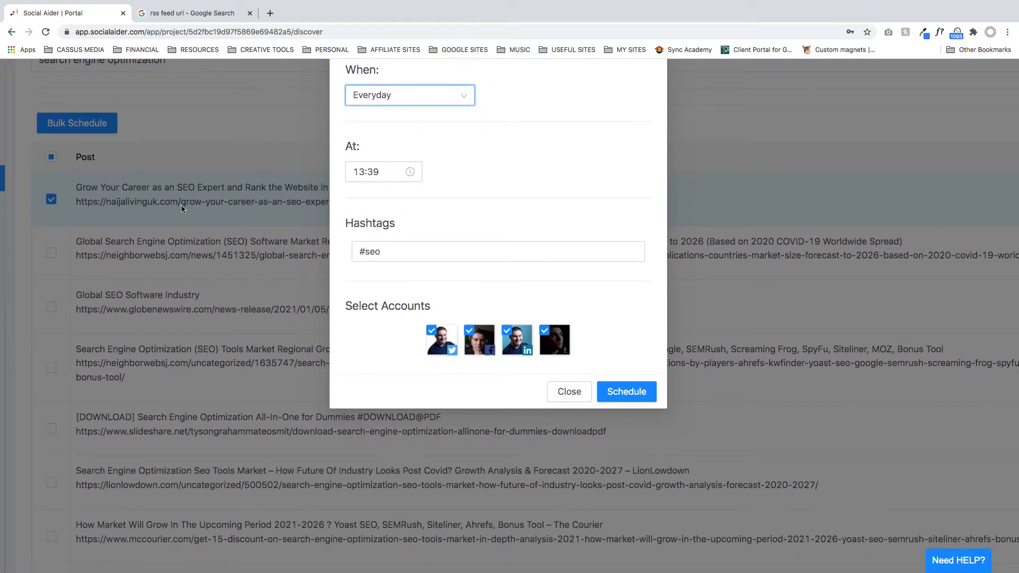
{"action": "scroll", "coordinate": [220, 246], "scroll_direction": "up", "scroll_amount": 3}
{"action": "left_click", "coordinate": [411, 273]}
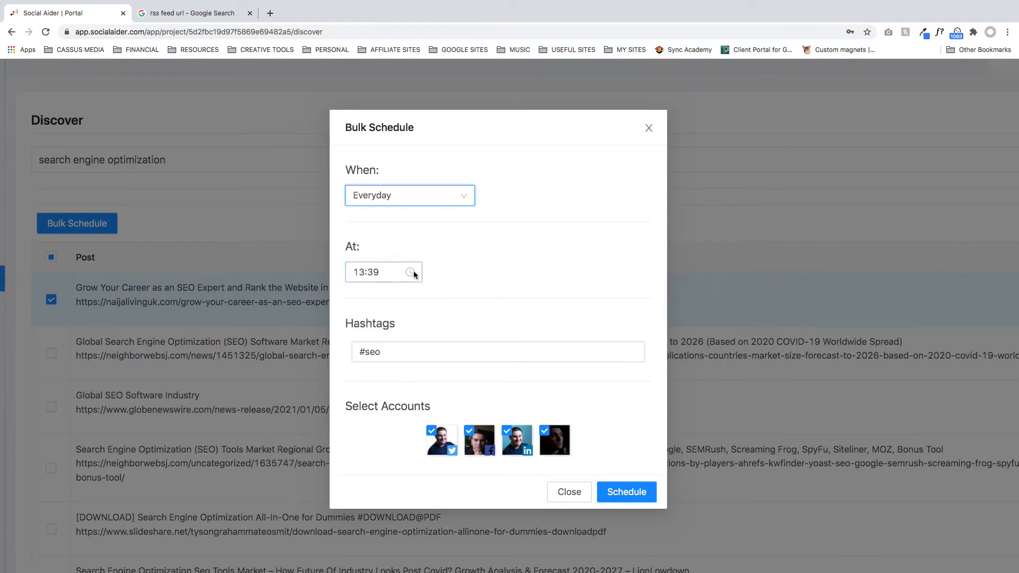
{"action": "left_click", "coordinate": [569, 283]}
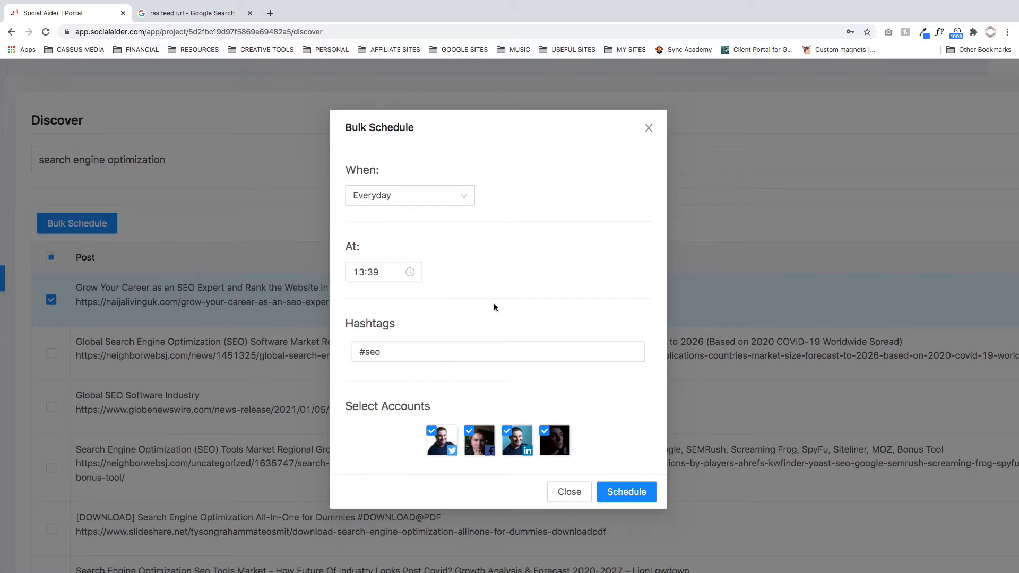
{"action": "left_click", "coordinate": [567, 493]}
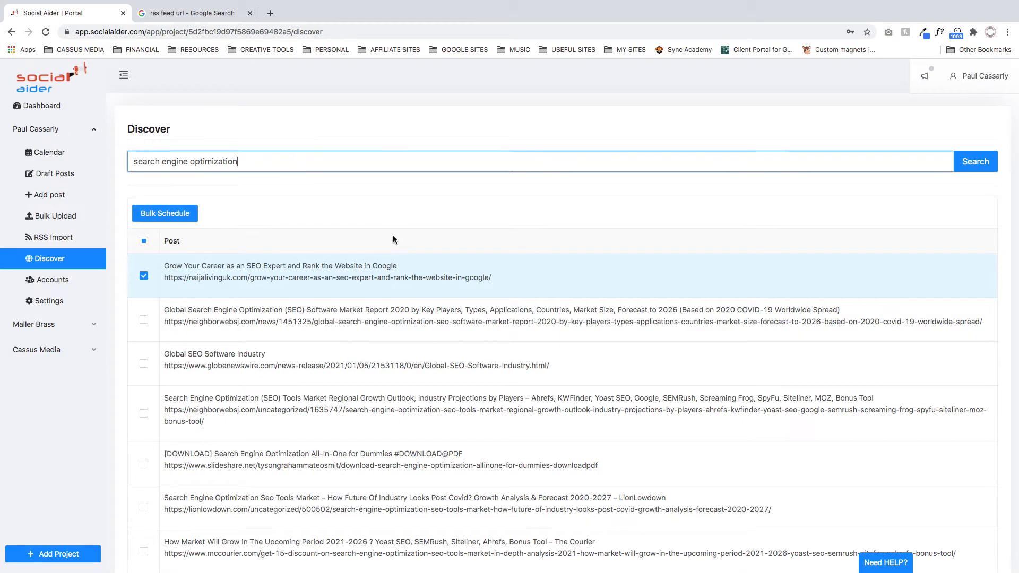
- Deselect all discovered posts and clear the keywords from the Discover search
{"action": "left_click", "coordinate": [143, 241]}
{"action": "left_click", "coordinate": [143, 241]}
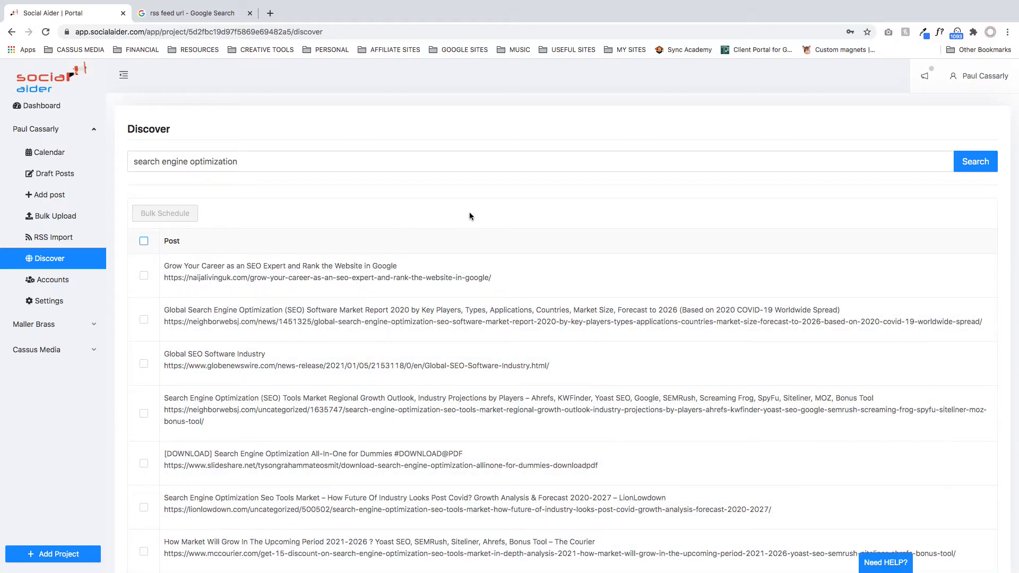
{"action": "left_click", "coordinate": [254, 162]}
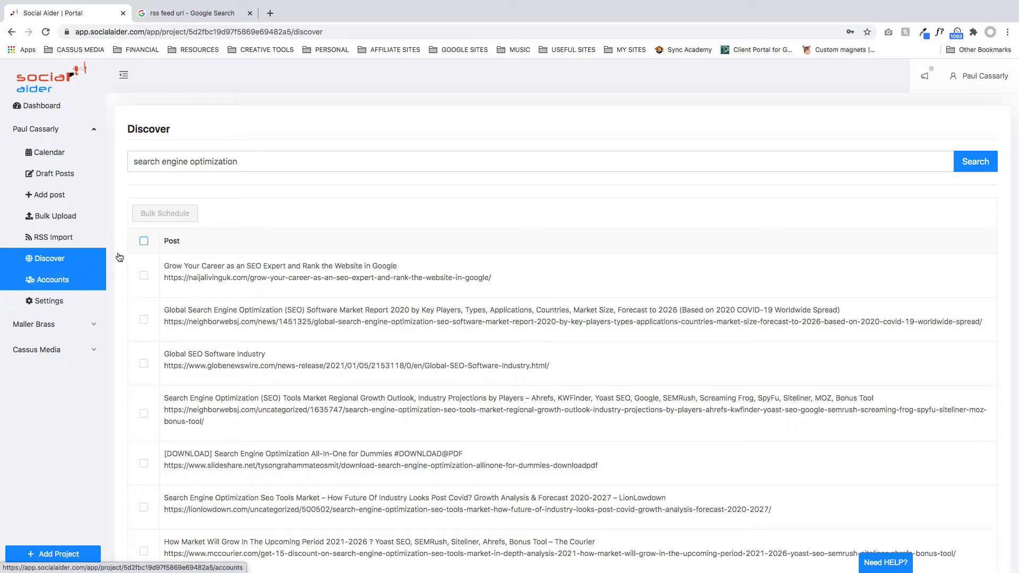
{"action": "left_click", "coordinate": [245, 161]}
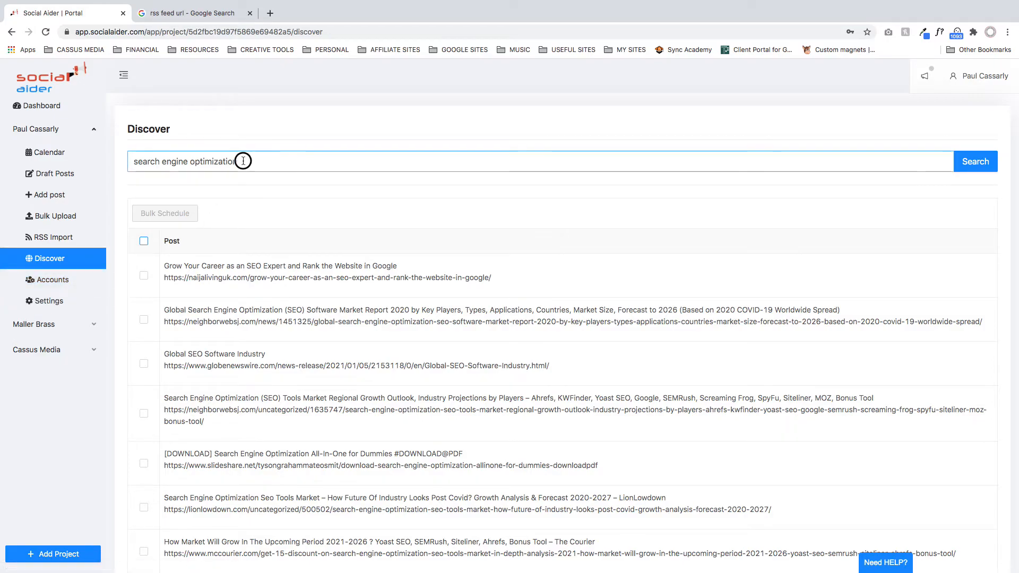
{"action": "triple_click", "coordinate": [174, 167]}
{"action": "key", "text": "BackSpace"}
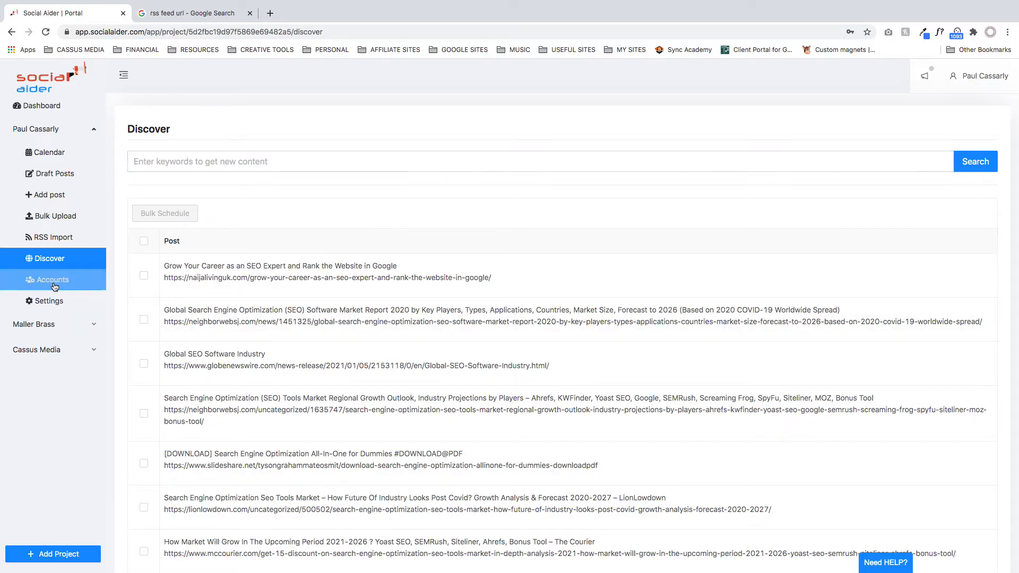
- Go to the first project's Accounts page and briefly look into the Maller Brass and Cassus Media projects
{"action": "left_click", "coordinate": [53, 280]}
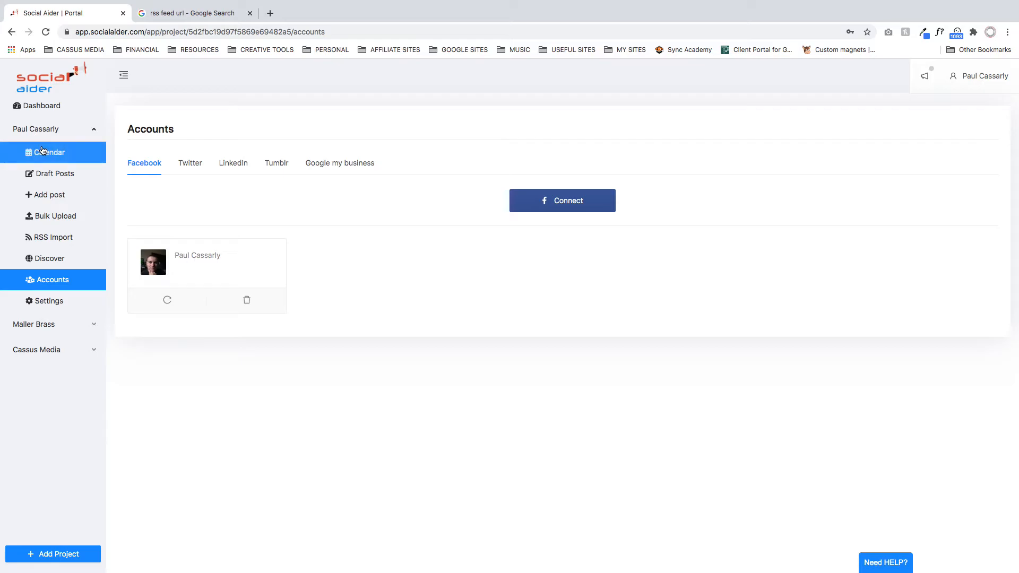
{"action": "scroll", "coordinate": [47, 154], "scroll_direction": "up", "scroll_amount": 5}
{"action": "scroll", "coordinate": [113, 252], "scroll_direction": "down", "scroll_amount": 10}
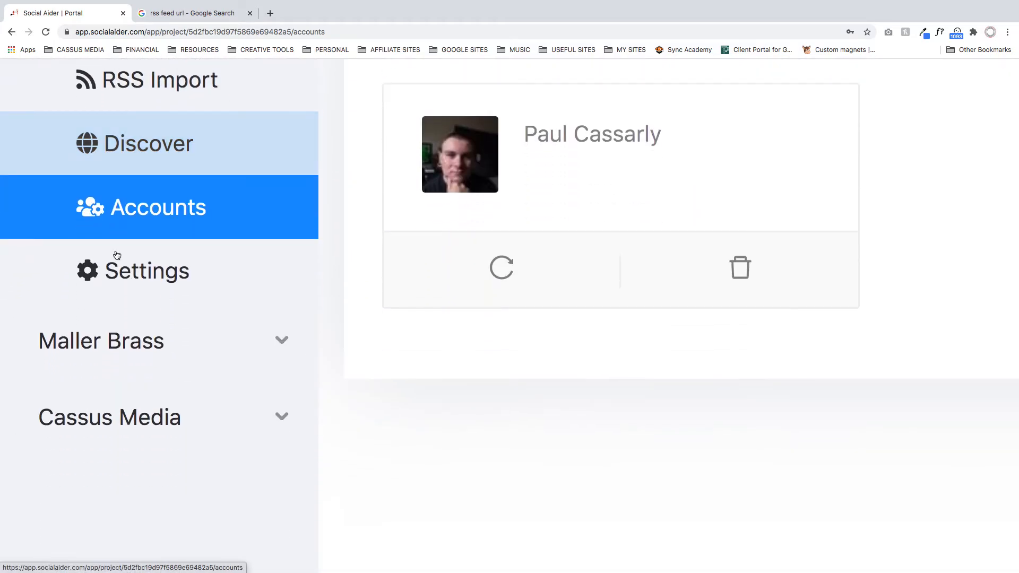
{"action": "left_click", "coordinate": [162, 342]}
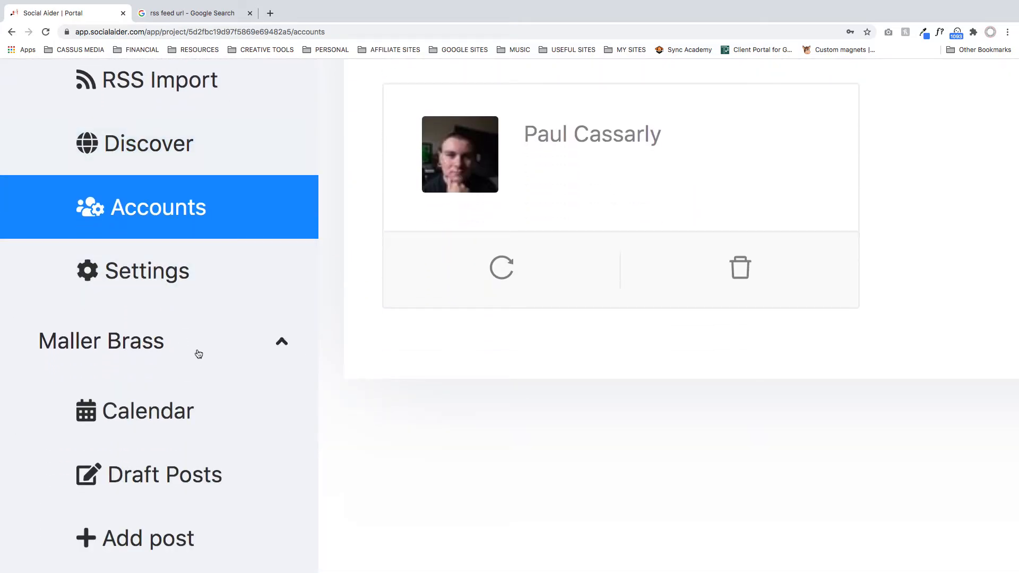
{"action": "left_click", "coordinate": [141, 348]}
{"action": "scroll", "coordinate": [207, 366], "scroll_direction": "down", "scroll_amount": 4}
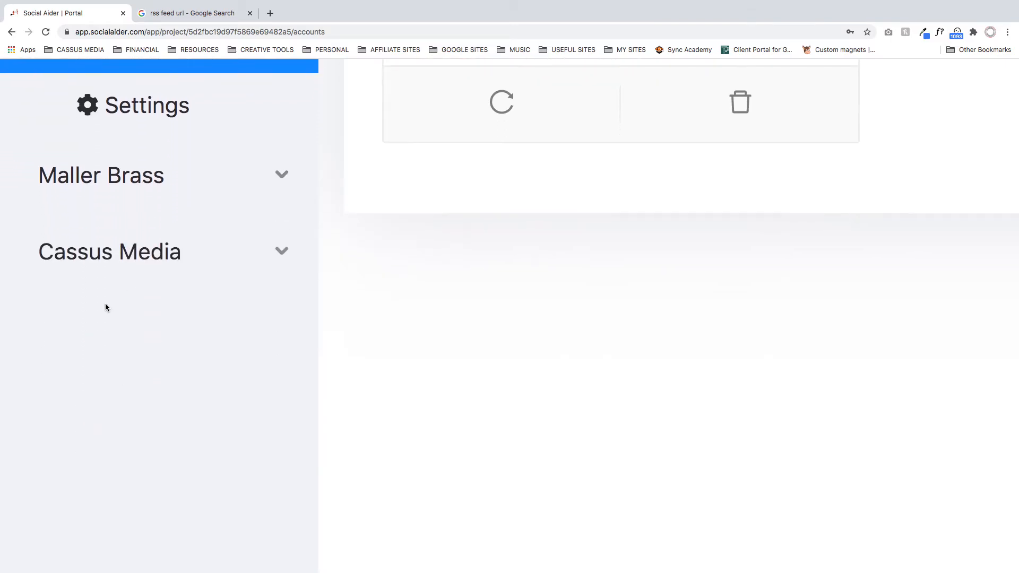
{"action": "left_click", "coordinate": [205, 253]}
{"action": "left_click", "coordinate": [142, 243]}
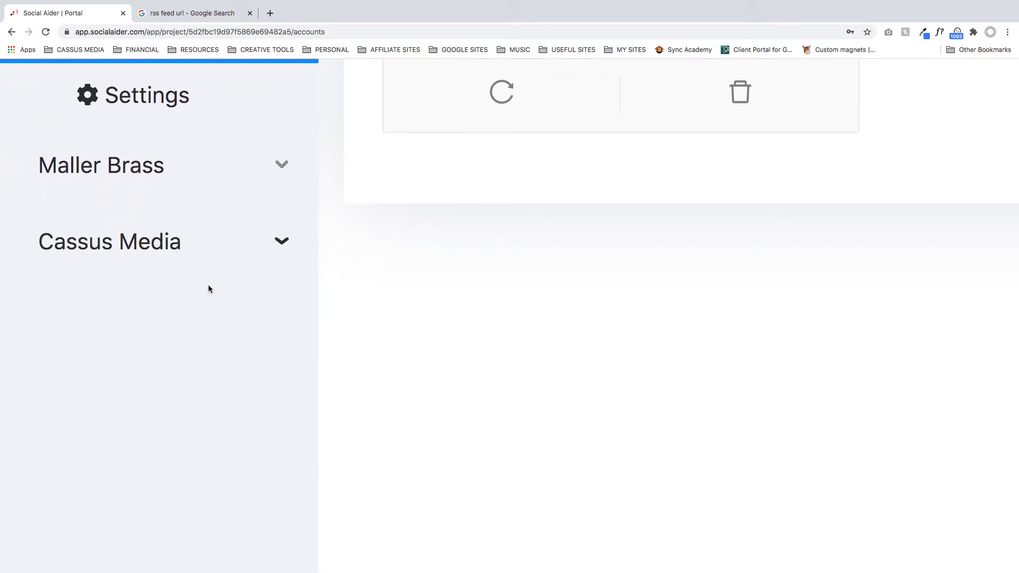
{"action": "scroll", "coordinate": [211, 308], "scroll_direction": "down", "scroll_amount": 5}
{"action": "scroll", "coordinate": [211, 309], "scroll_direction": "up", "scroll_amount": 15}
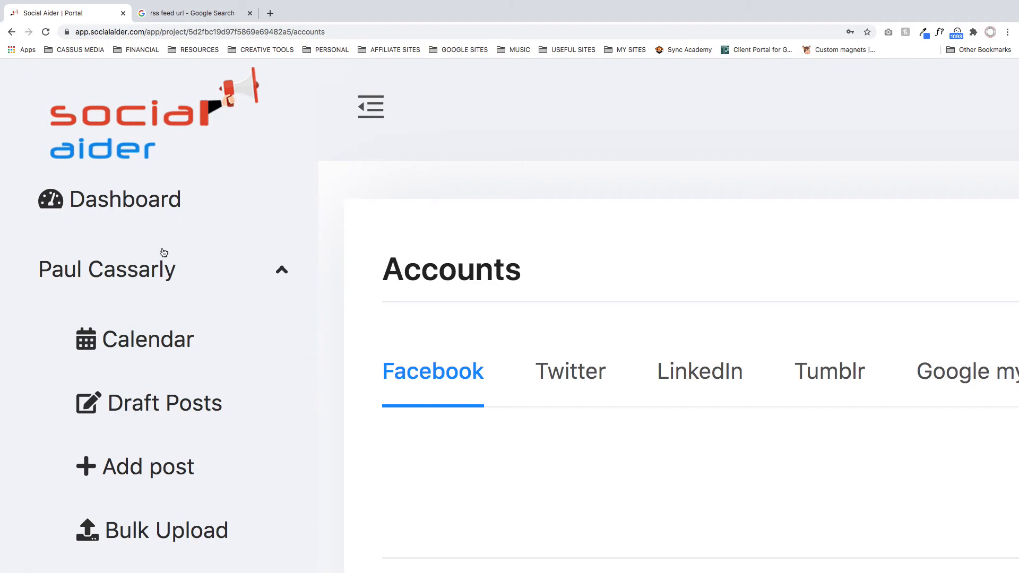
- Look over the networks offered on the Accounts page, from Facebook to Google my business, and the connected Facebook account
{"action": "left_click", "coordinate": [166, 341]}
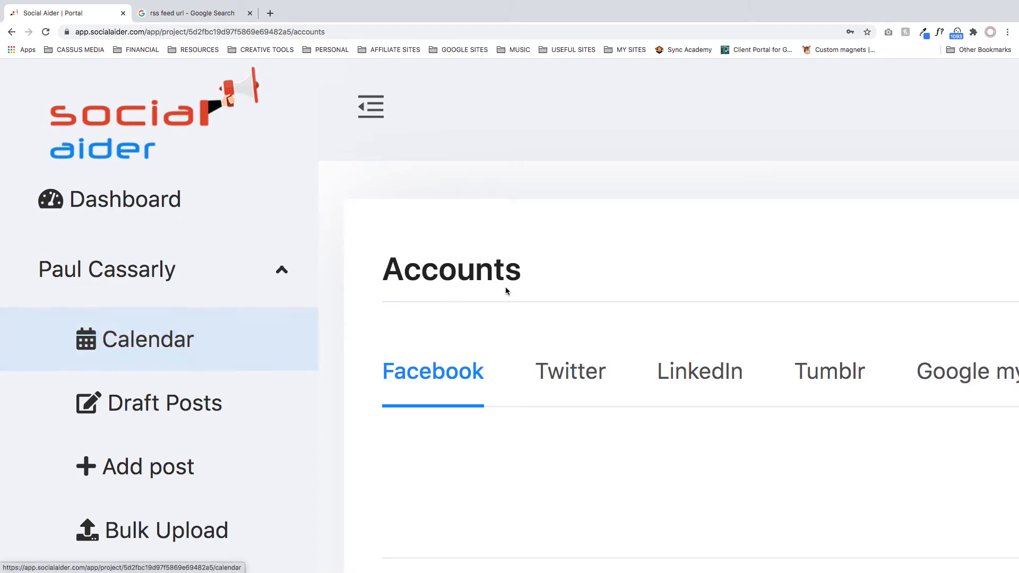
{"action": "scroll", "coordinate": [500, 334], "scroll_direction": "right", "scroll_amount": 5}
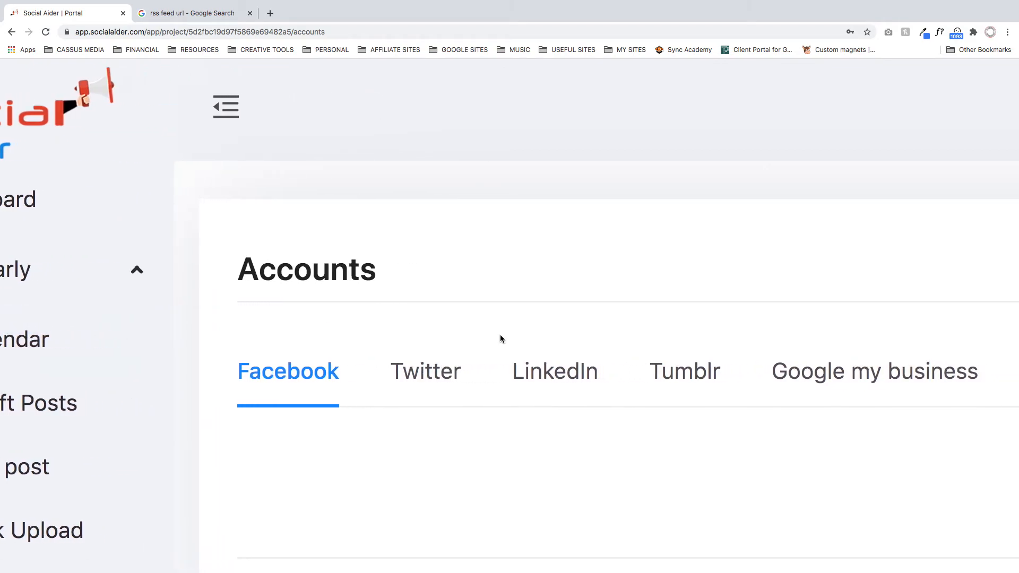
{"action": "scroll", "coordinate": [500, 334], "scroll_direction": "right", "scroll_amount": 1}
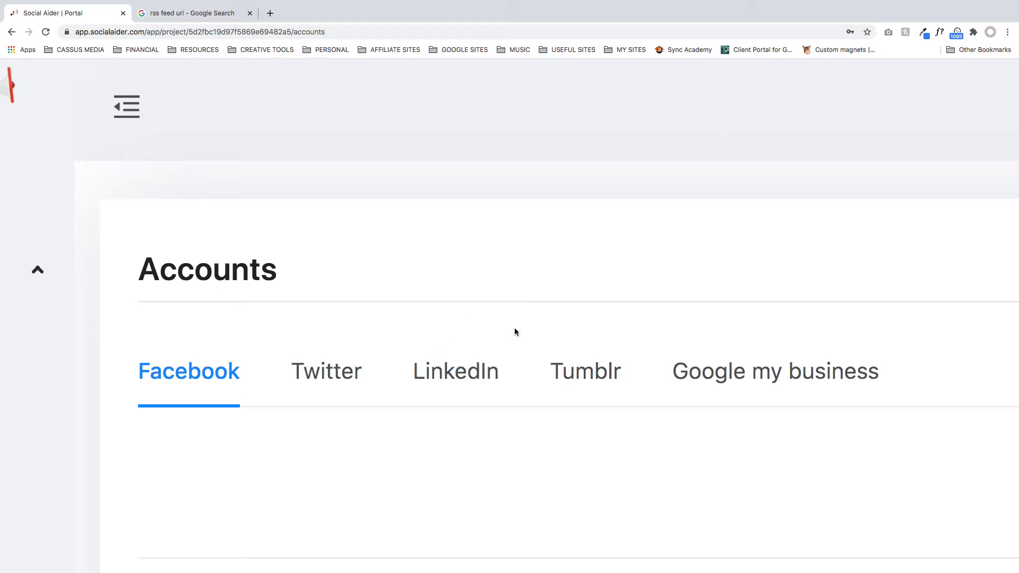
{"action": "scroll", "coordinate": [421, 282], "scroll_direction": "down", "scroll_amount": 3}
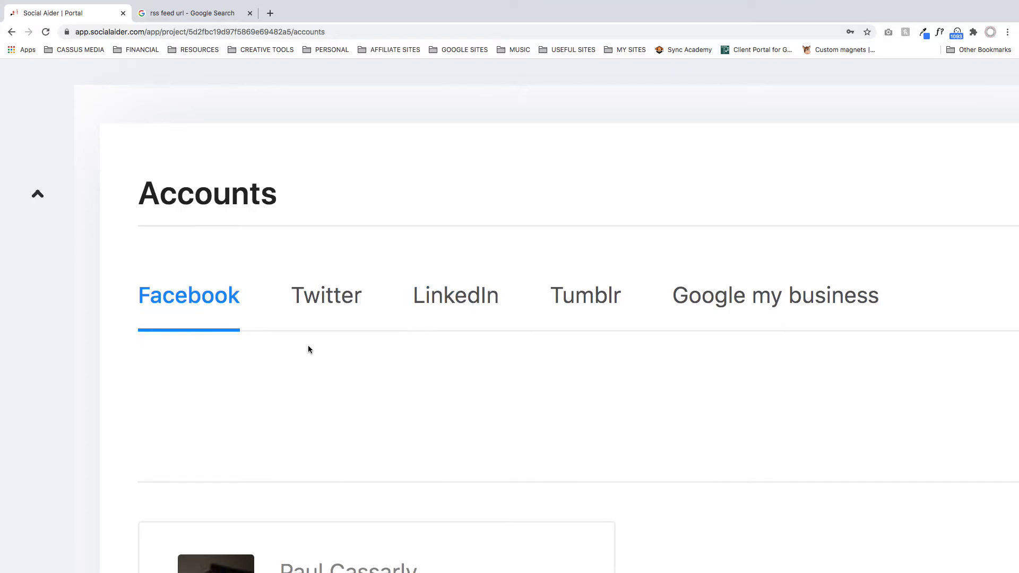
{"action": "scroll", "coordinate": [307, 348], "scroll_direction": "down", "scroll_amount": 5}
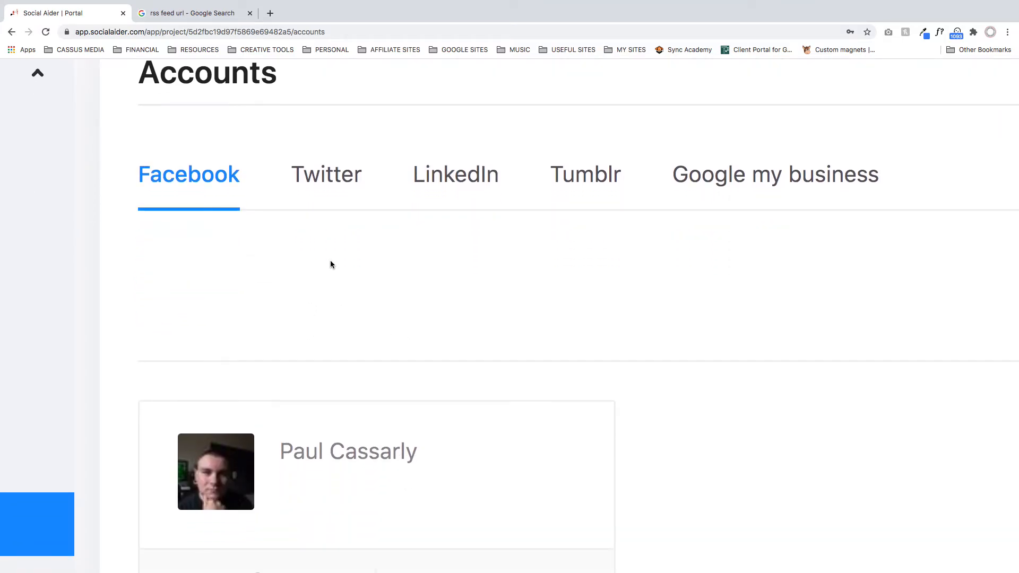
{"action": "scroll", "coordinate": [329, 263], "scroll_direction": "down", "scroll_amount": 5}
{"action": "scroll", "coordinate": [330, 259], "scroll_direction": "down", "scroll_amount": 5}
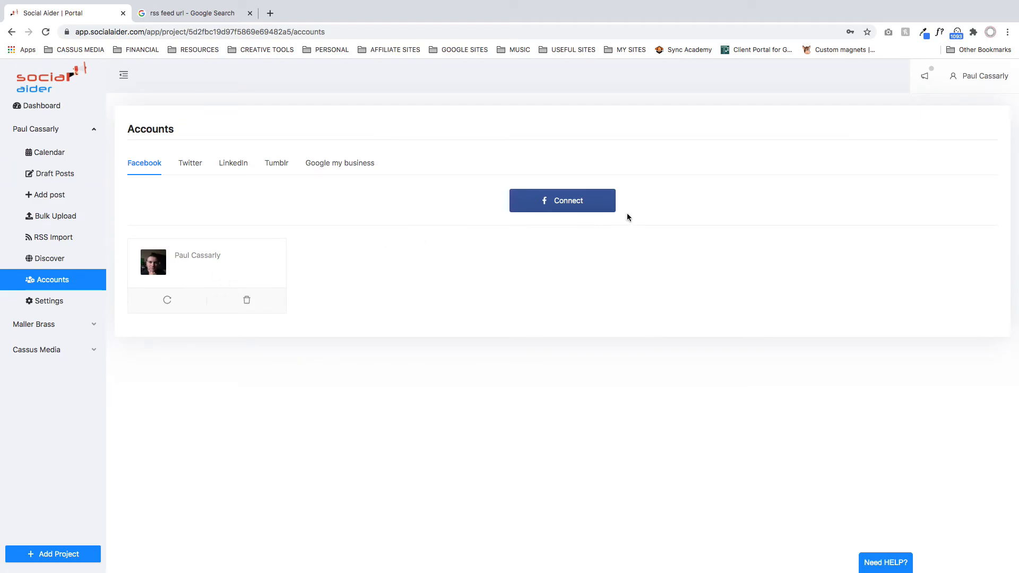
- Start a Facebook connection with the previously linked settings, review the selectable accounts and pages, and return to Accounts without adding any
{"action": "left_click", "coordinate": [582, 205]}
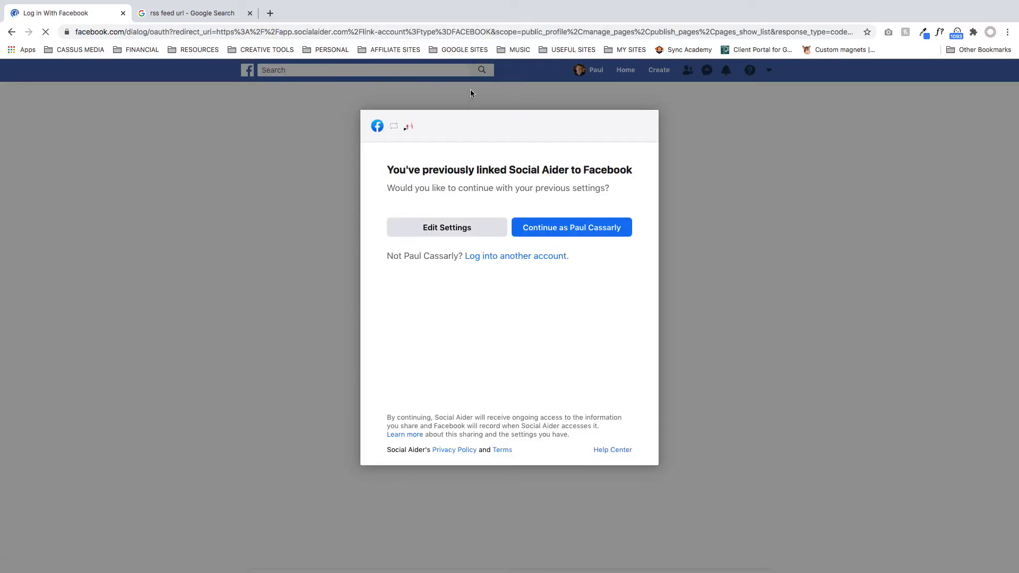
{"action": "left_click", "coordinate": [611, 237]}
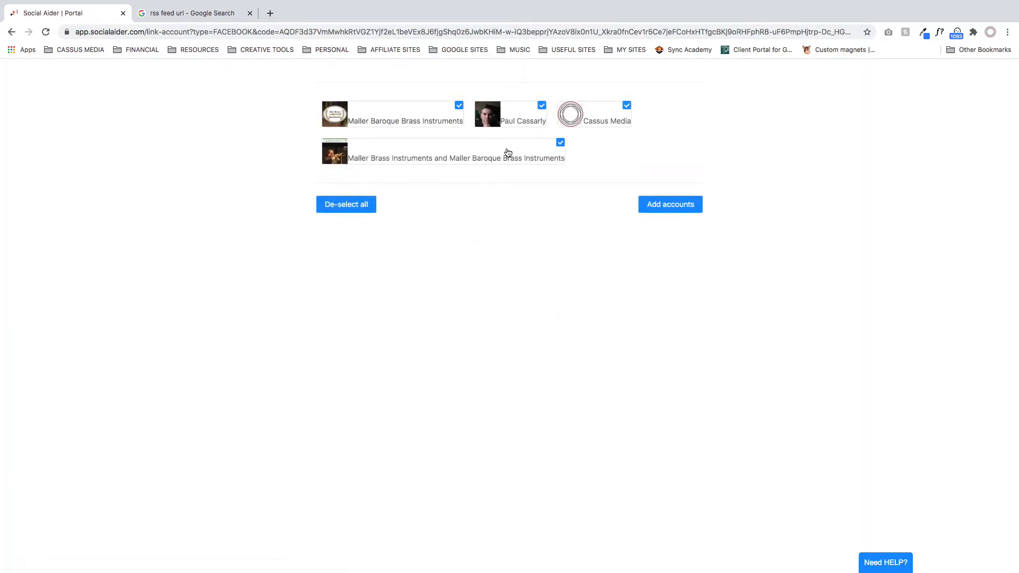
{"action": "scroll", "coordinate": [614, 160], "scroll_direction": "up", "scroll_amount": 5}
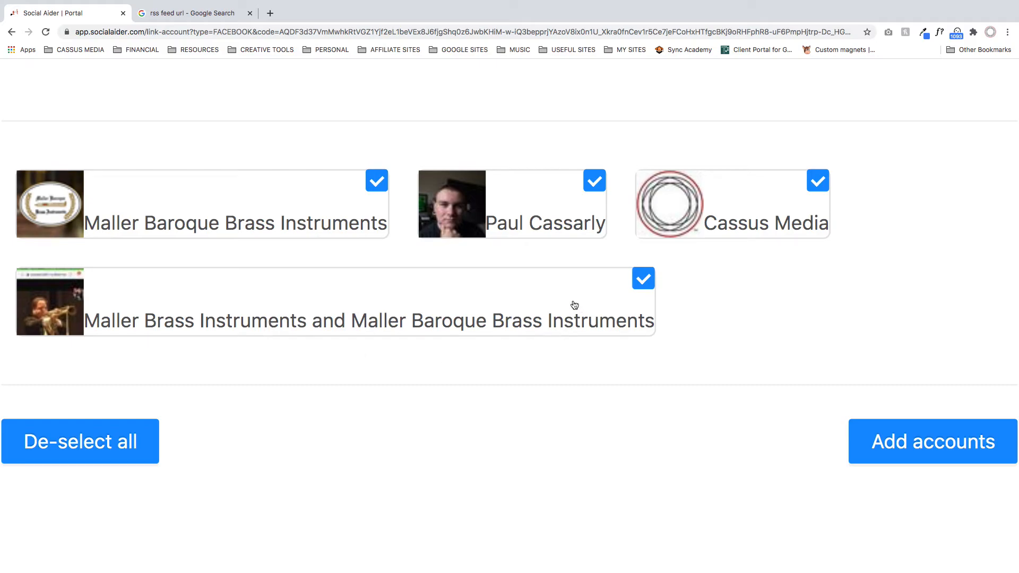
{"action": "scroll", "coordinate": [296, 389], "scroll_direction": "down", "scroll_amount": 3}
{"action": "scroll", "coordinate": [296, 389], "scroll_direction": "down", "scroll_amount": 3}
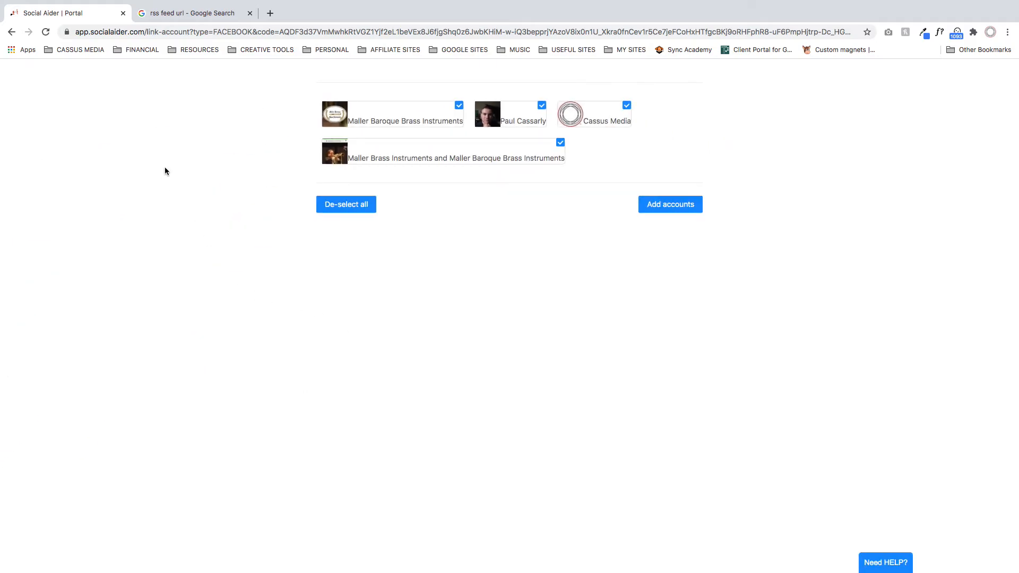
{"action": "scroll", "coordinate": [167, 167], "scroll_direction": "left", "scroll_amount": 5}
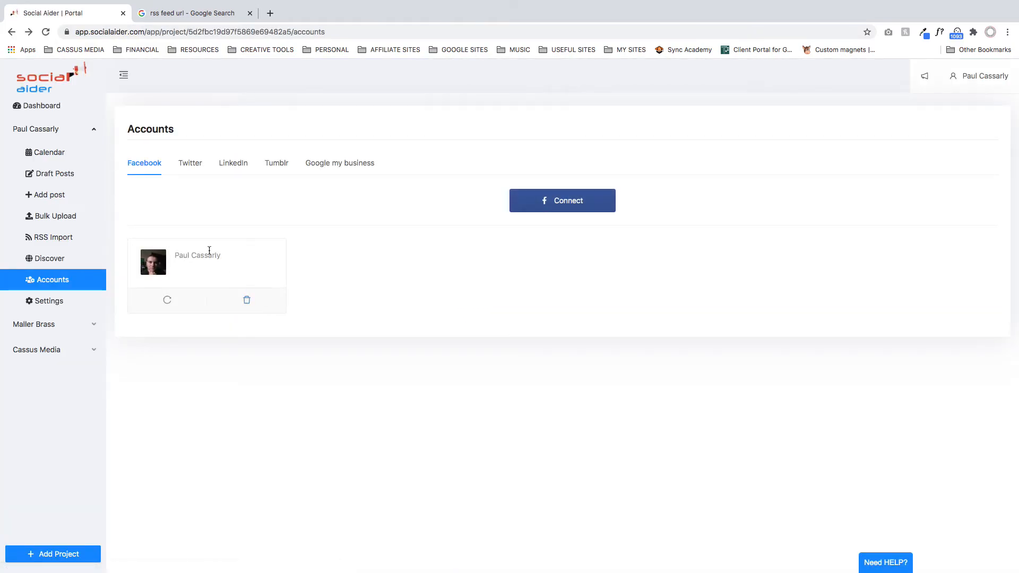
- Look over the Twitter, LinkedIn, Tumblr and Google my business connections, and view the Cassus Media project's Google my business account
{"action": "left_click", "coordinate": [192, 166]}
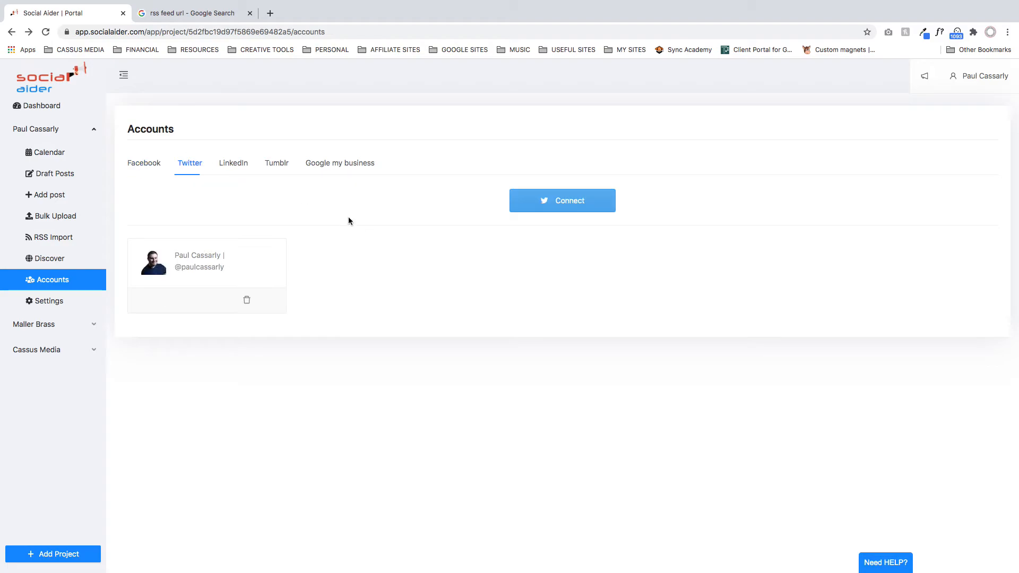
{"action": "left_click", "coordinate": [246, 164]}
{"action": "left_click", "coordinate": [274, 165]}
{"action": "left_click", "coordinate": [351, 165]}
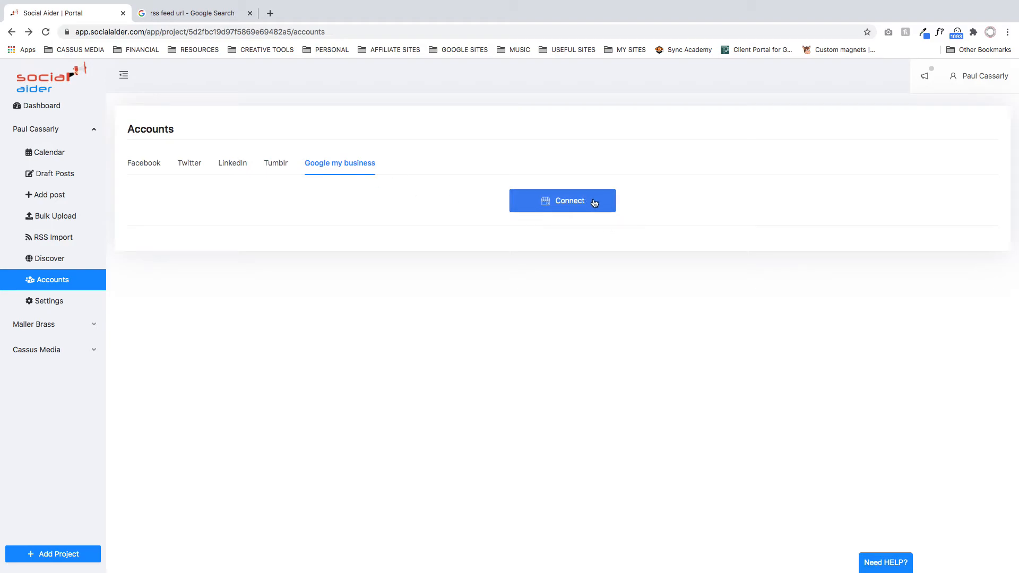
{"action": "left_click", "coordinate": [68, 355]}
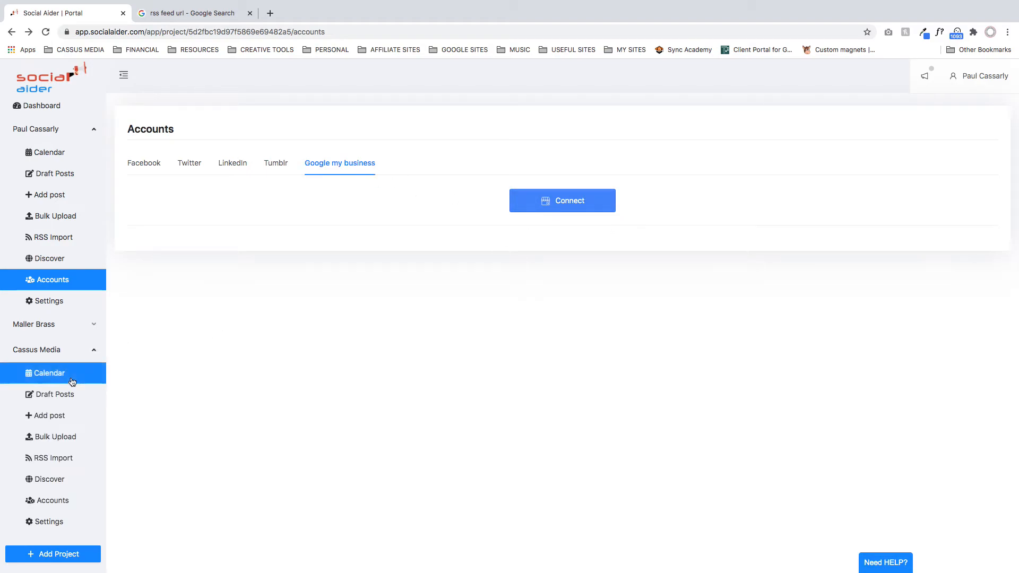
{"action": "left_click", "coordinate": [68, 504]}
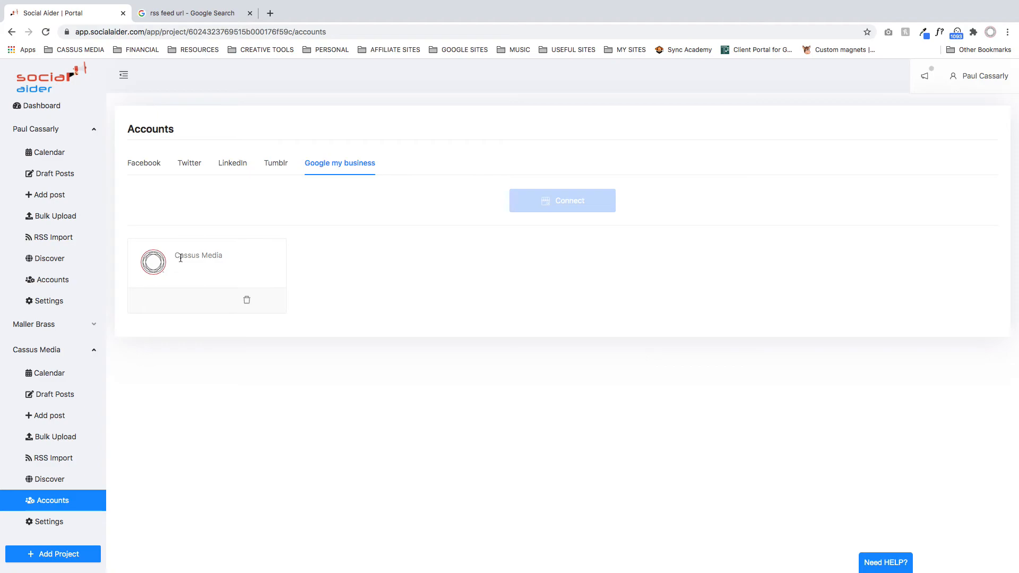
- Switch to the Google search page and search for "cassus media"
{"action": "left_click", "coordinate": [211, 13]}
{"action": "left_click_drag", "start_coordinate": [164, 78], "coordinate": [29, 64]}
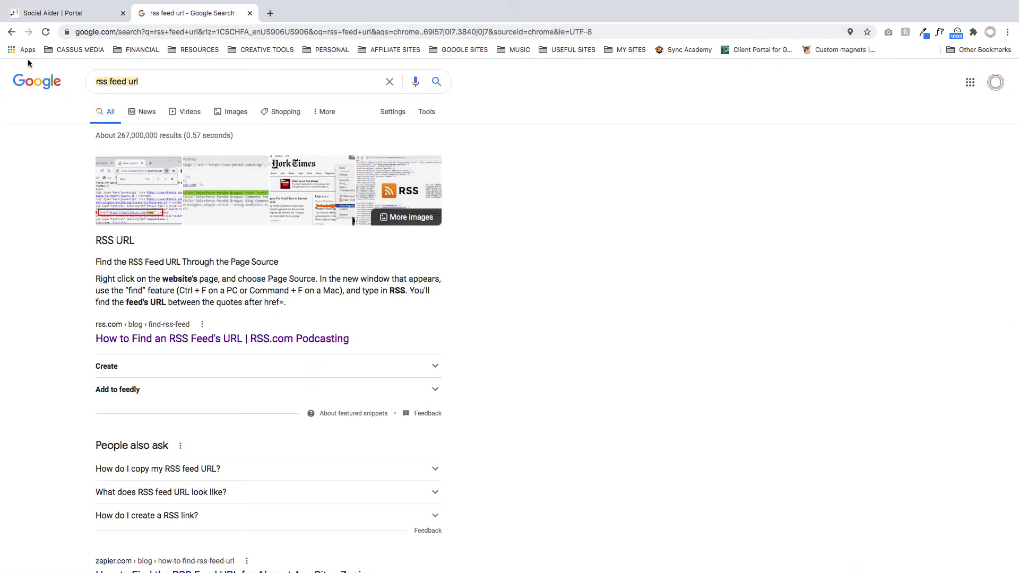
{"action": "type", "text": "cassus media"}
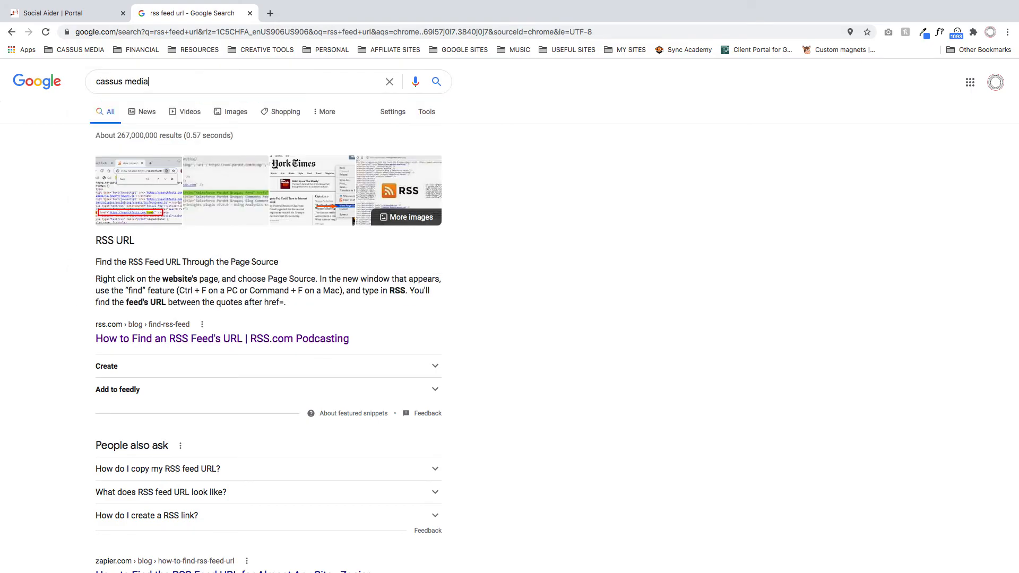
{"action": "key", "text": "Return"}
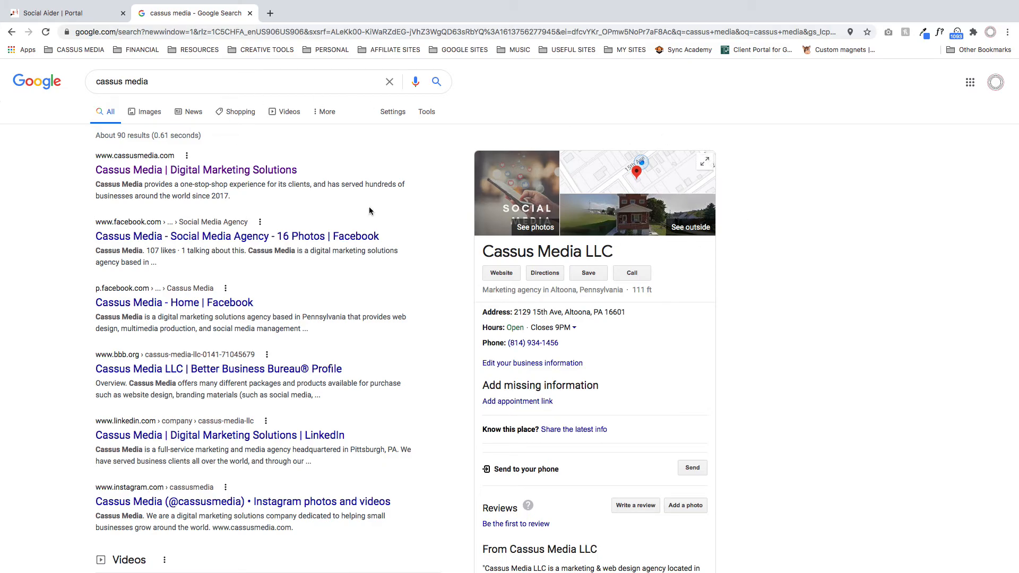
- Examine the Cassus Media LLC business listing, including its contact details and published posts, and close the search page
{"action": "scroll", "coordinate": [603, 338], "scroll_direction": "down", "scroll_amount": 3}
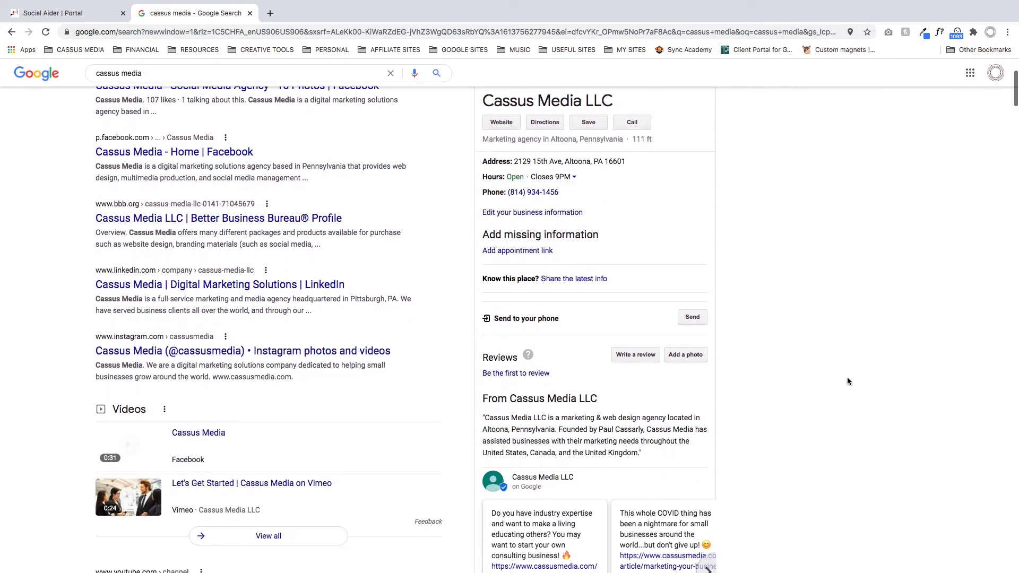
{"action": "scroll", "coordinate": [632, 418], "scroll_direction": "up", "scroll_amount": 2}
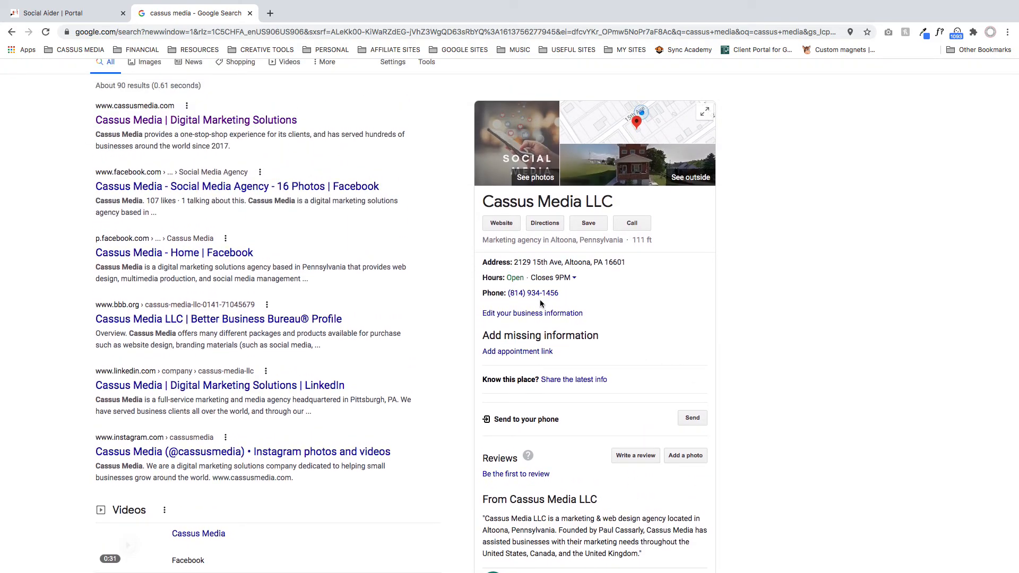
{"action": "scroll", "coordinate": [534, 313], "scroll_direction": "up", "scroll_amount": 5}
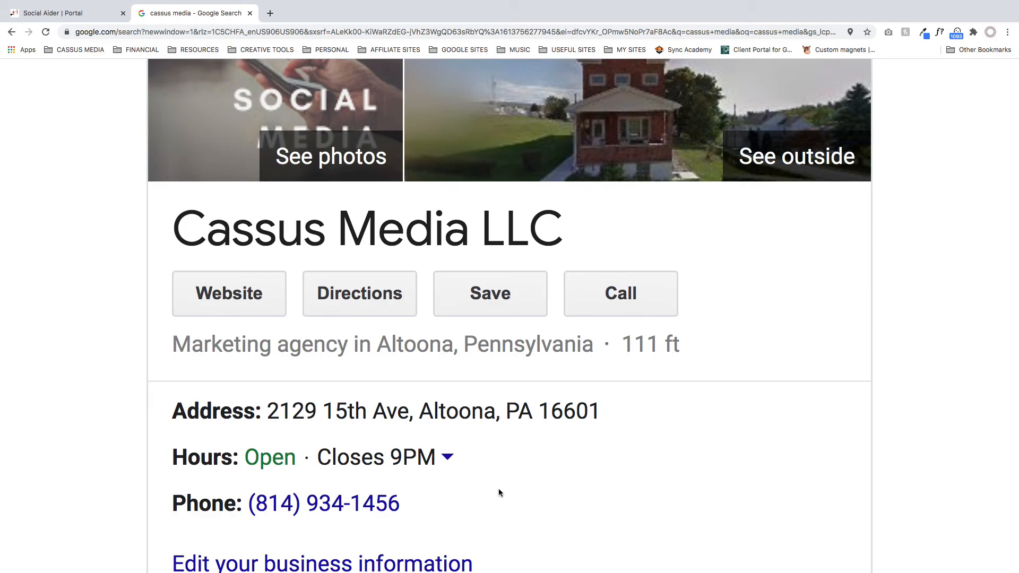
{"action": "scroll", "coordinate": [467, 451], "scroll_direction": "down", "scroll_amount": 5}
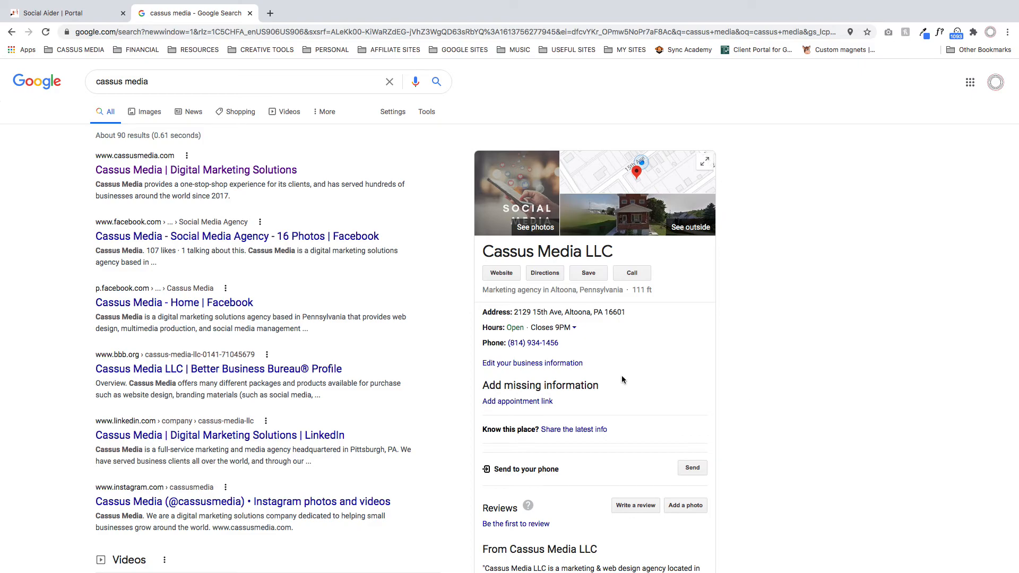
{"action": "scroll", "coordinate": [622, 375], "scroll_direction": "down", "scroll_amount": 8}
{"action": "scroll", "coordinate": [810, 393], "scroll_direction": "down", "scroll_amount": 1}
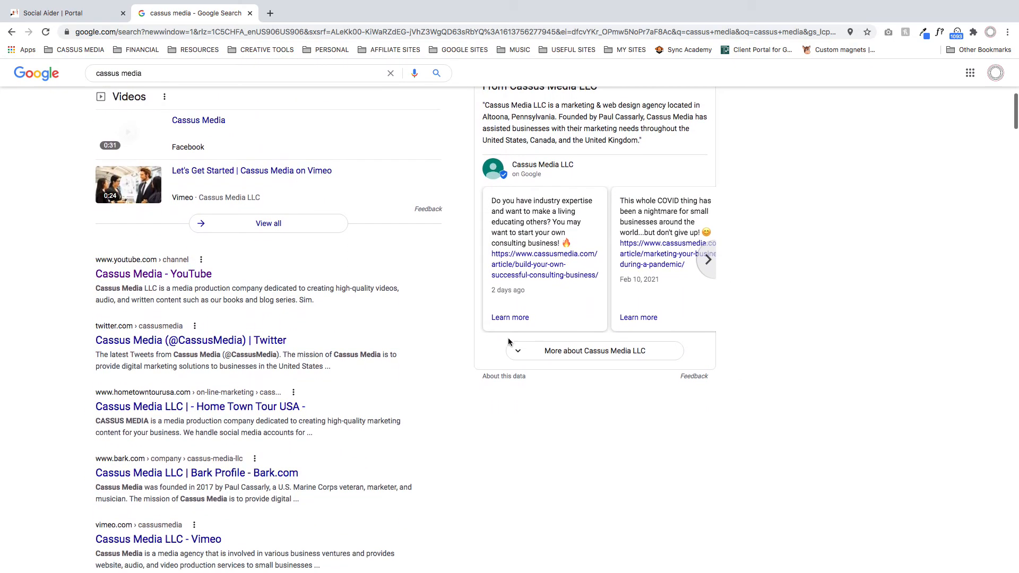
{"action": "scroll", "coordinate": [766, 344], "scroll_direction": "up", "scroll_amount": 9}
{"action": "scroll", "coordinate": [765, 345], "scroll_direction": "down", "scroll_amount": 7}
{"action": "scroll", "coordinate": [765, 345], "scroll_direction": "down", "scroll_amount": 1}
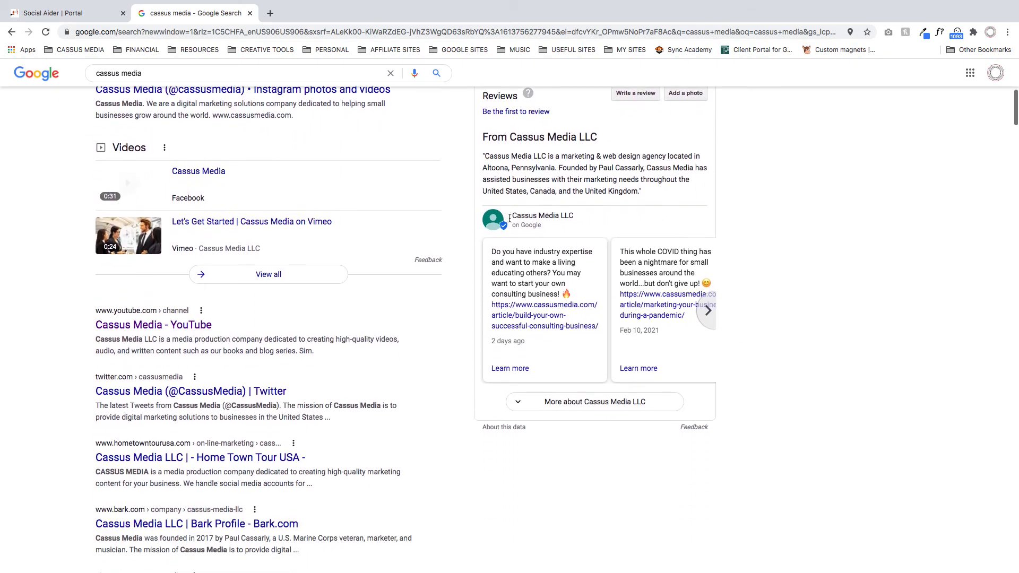
{"action": "left_click", "coordinate": [250, 13]}
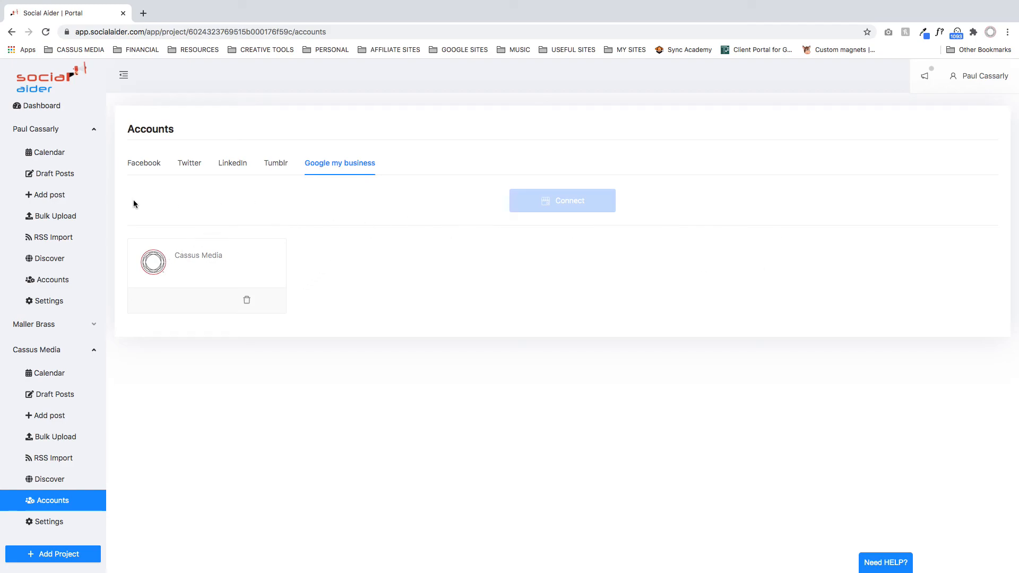
- View the Cassus Media project's settings, open the first project's settings and collapse the Cassus Media project
{"action": "left_click", "coordinate": [56, 530]}
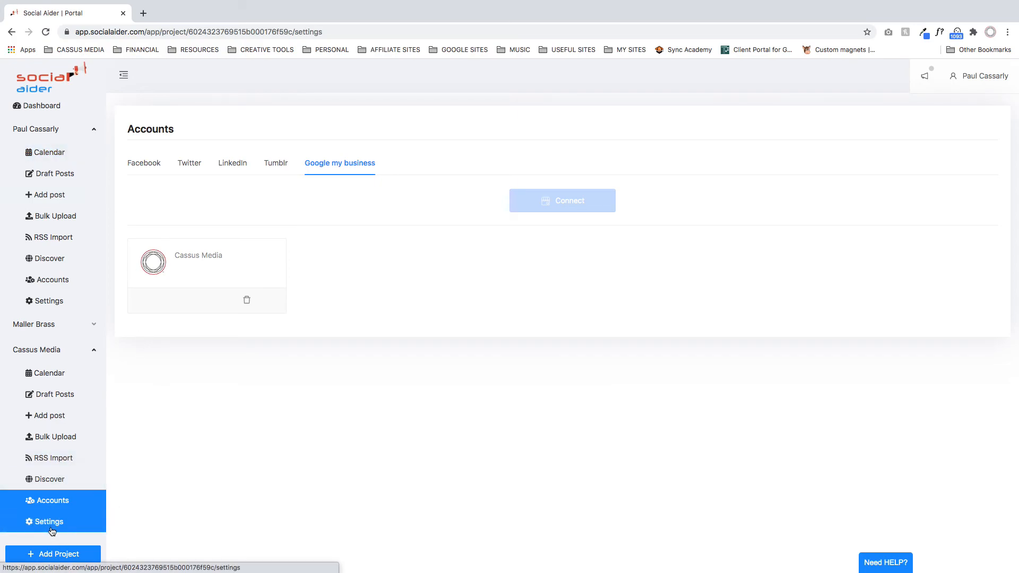
{"action": "left_click", "coordinate": [53, 307]}
{"action": "left_click", "coordinate": [94, 351]}
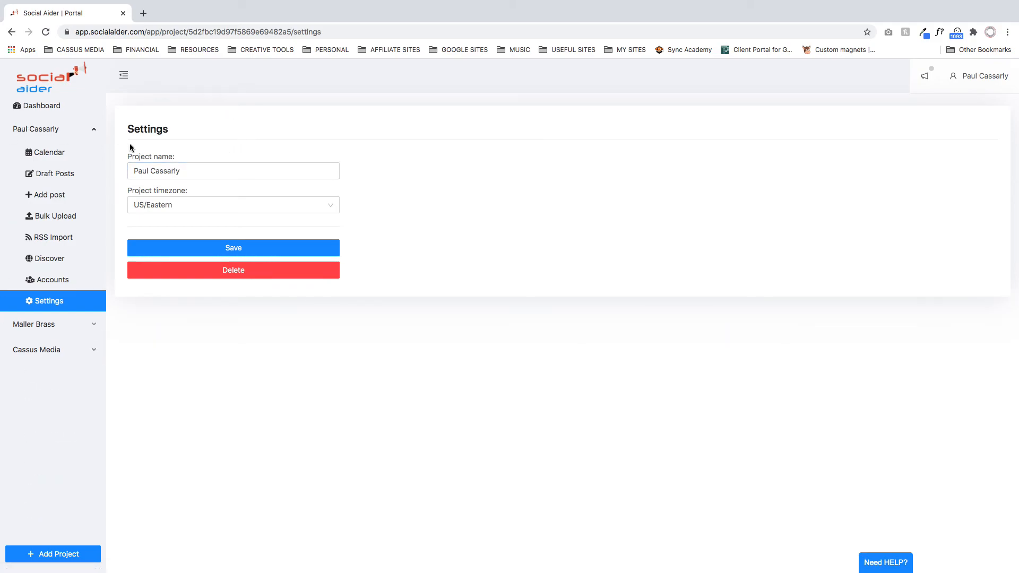
- Try a longer name for the first project by appending "'s Pro" to it
{"action": "left_click", "coordinate": [252, 170]}
{"action": "type", "text": "k"}
{"action": "key", "text": "BackSpace"}
{"action": "type", "text": "'s "}
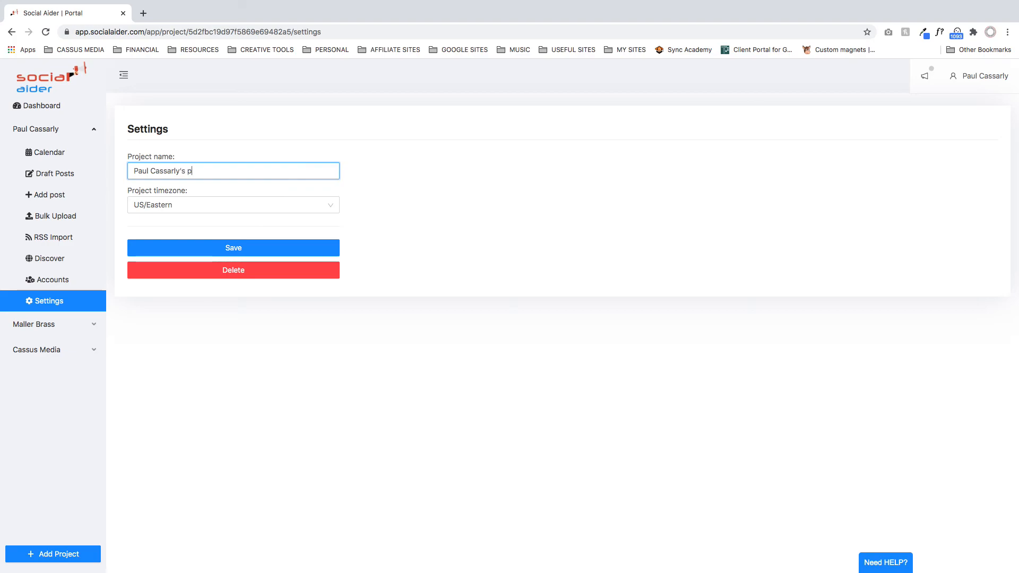
{"action": "type", "text": "Pro"}
{"action": "left_click", "coordinate": [404, 195]}
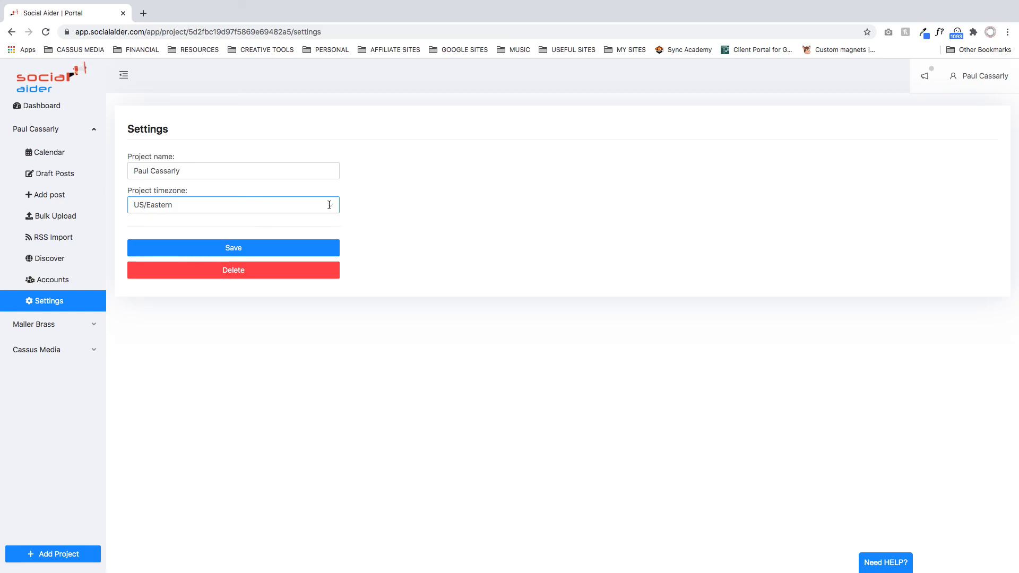
- Save the first project's settings with its original name and the US/Eastern timezone
{"action": "left_click", "coordinate": [323, 248]}
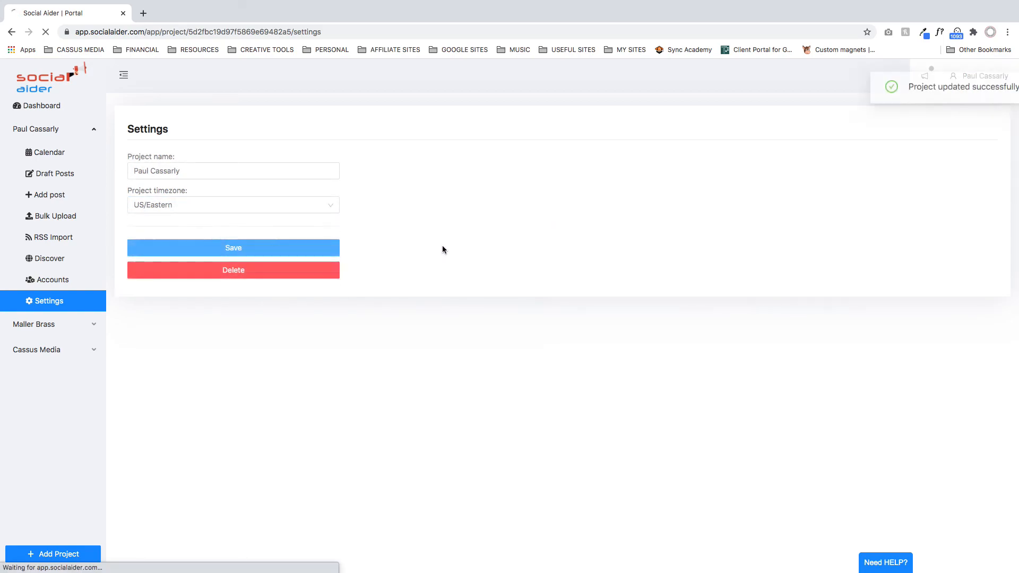